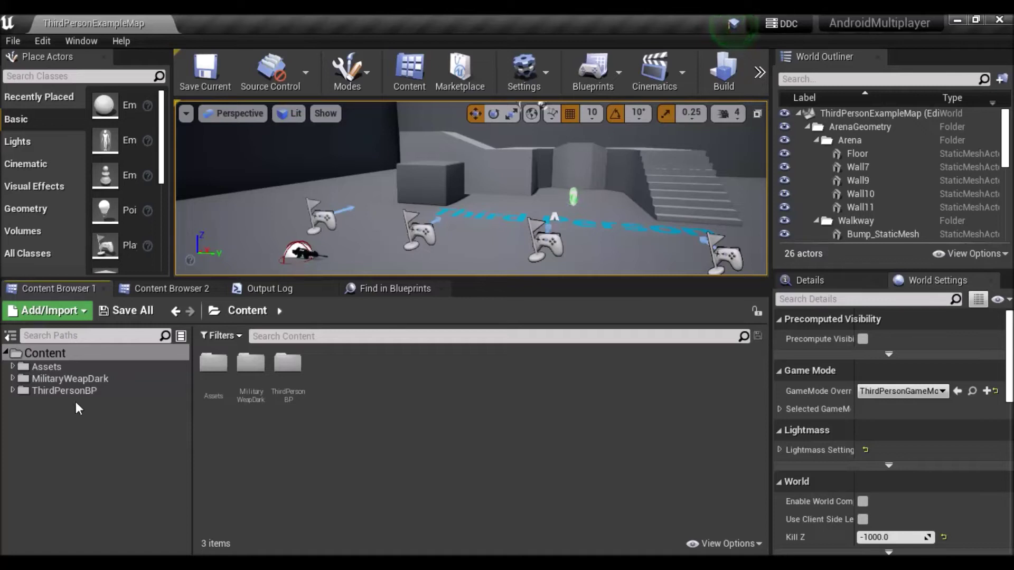
- Create a new folder named AimOffset under ThirdPersonBP > AnimBP > Animations
left_click(65, 390)
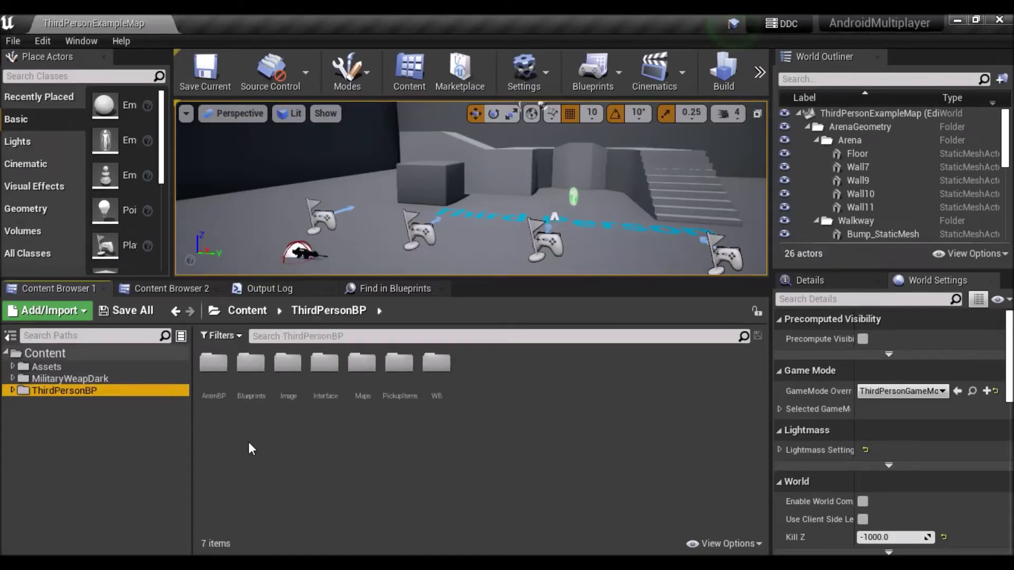
double_click(215, 380)
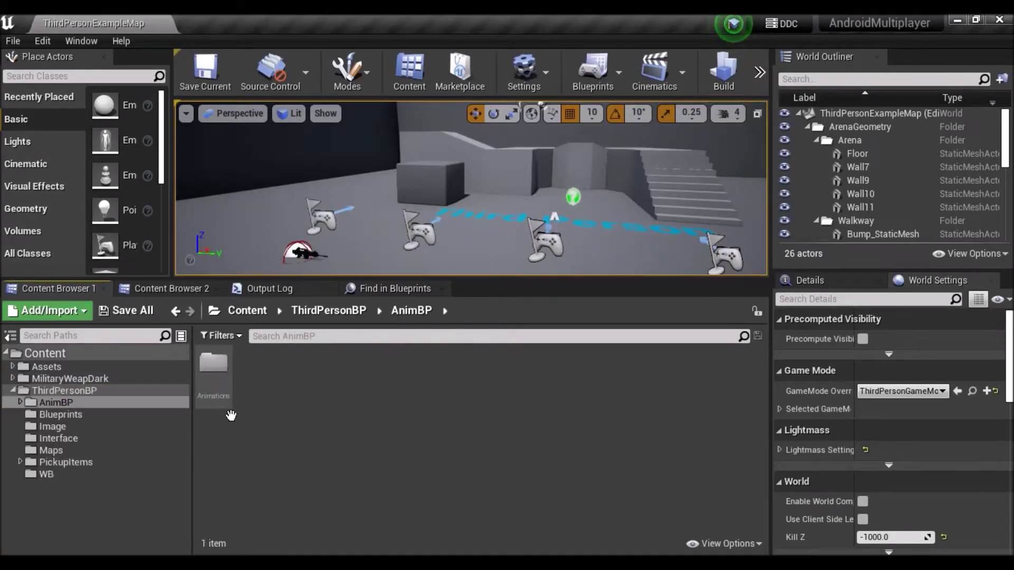
double_click(224, 380)
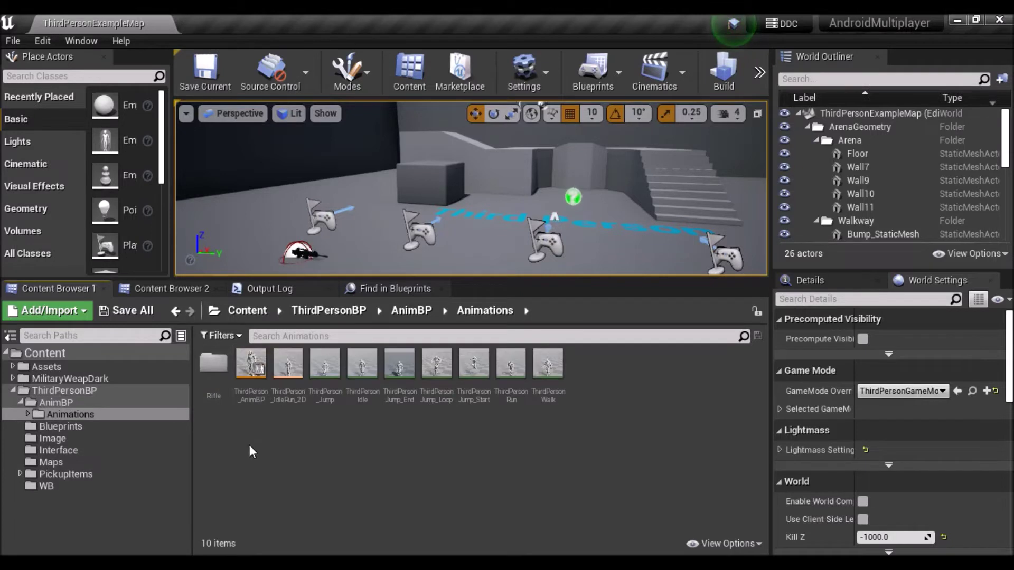
right_click(248, 442)
left_click(330, 148)
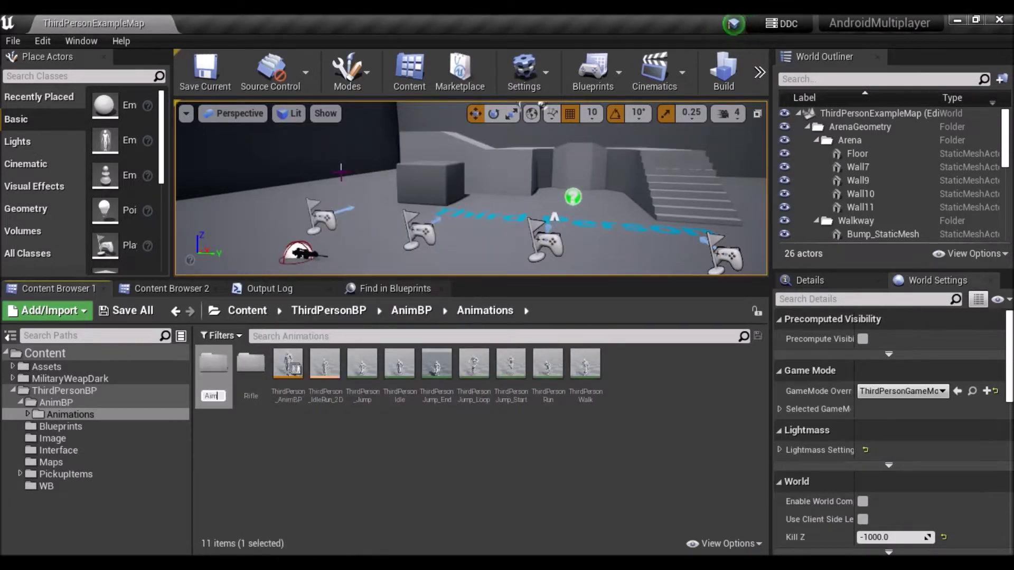
key("Return")
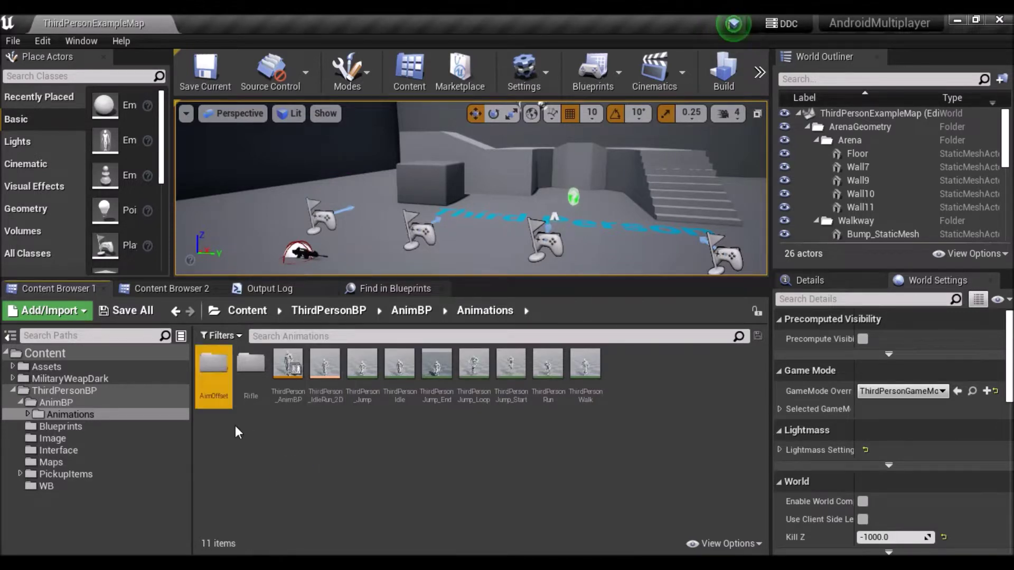
- Enter the AimOffset folder and start importing files into it
double_click(218, 382)
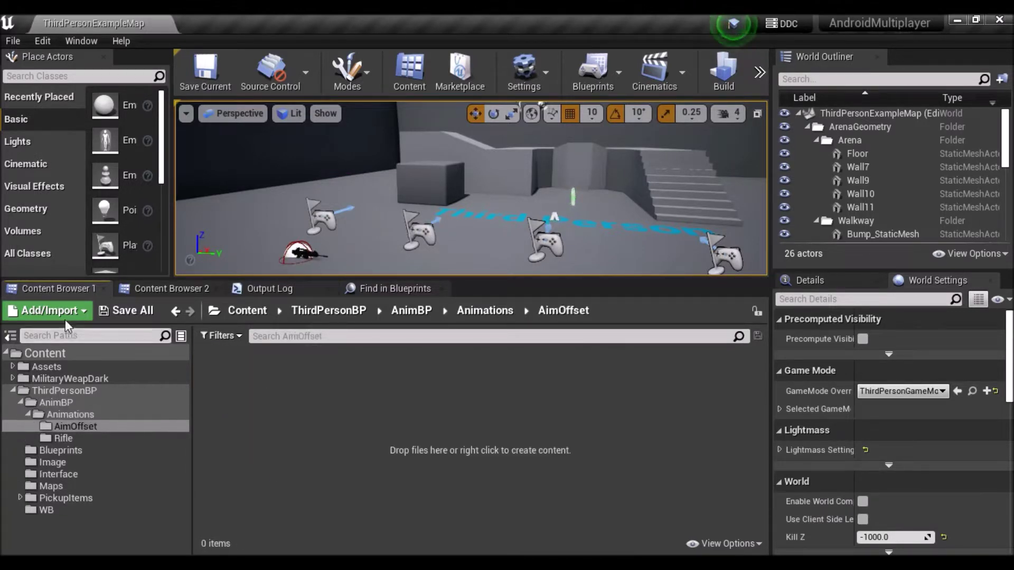
left_click(65, 317)
left_click(243, 212)
- Import CC, CD and CU using UE4_Mannequin_Skeleton, then open CC
left_click_drag(257, 237, 195, 170)
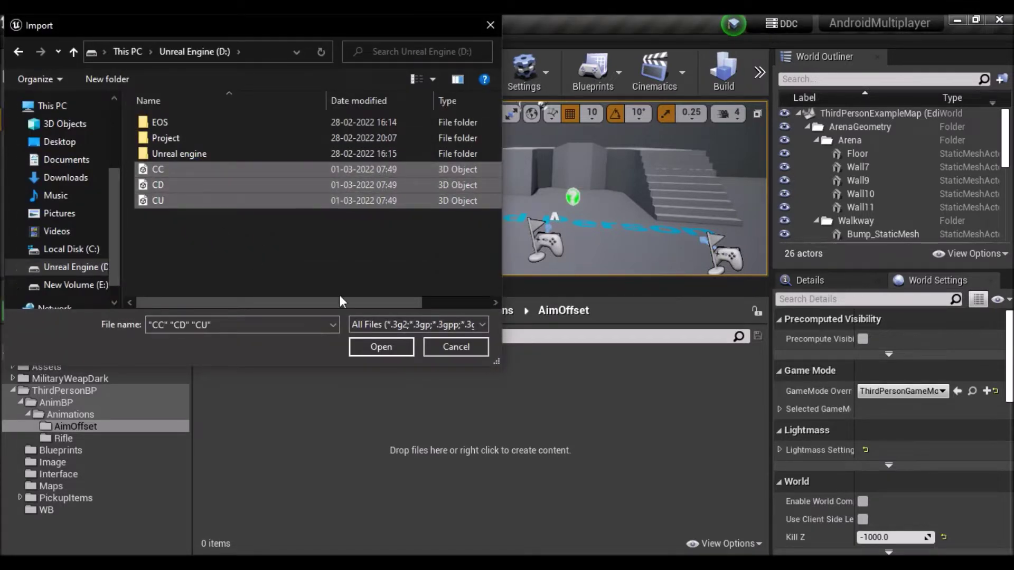
left_click(386, 350)
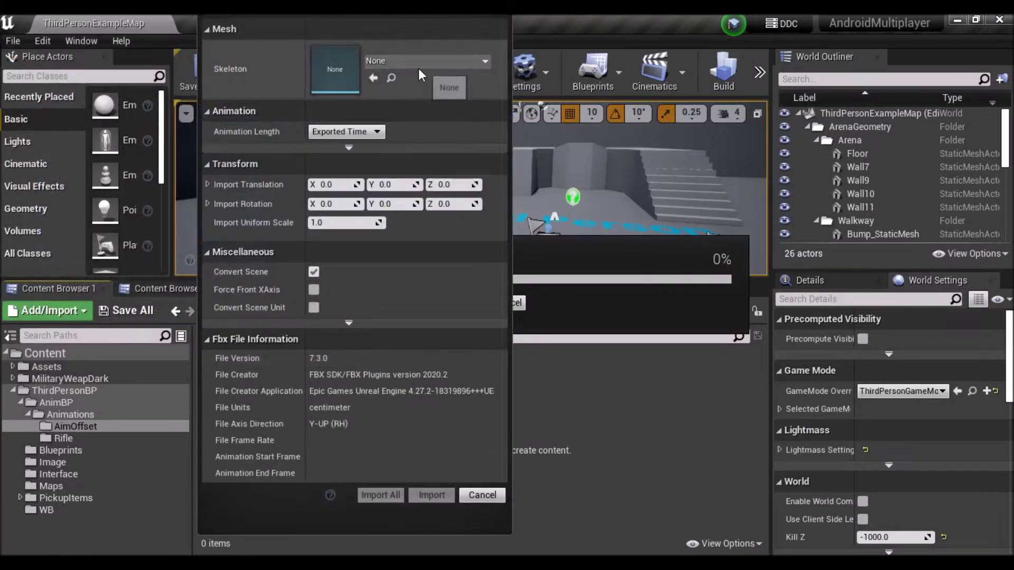
left_click(420, 68)
left_click(421, 376)
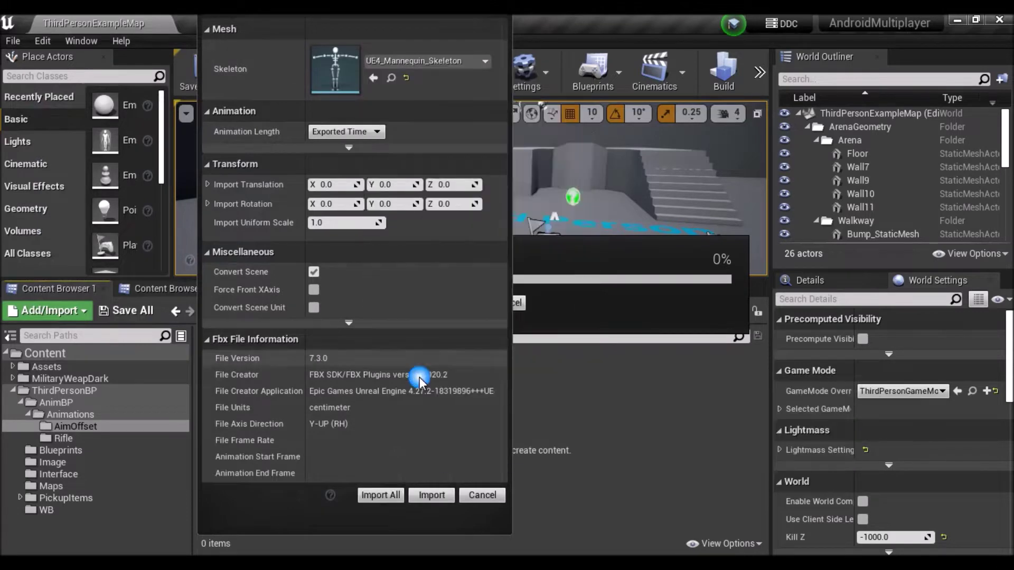
left_click(376, 497)
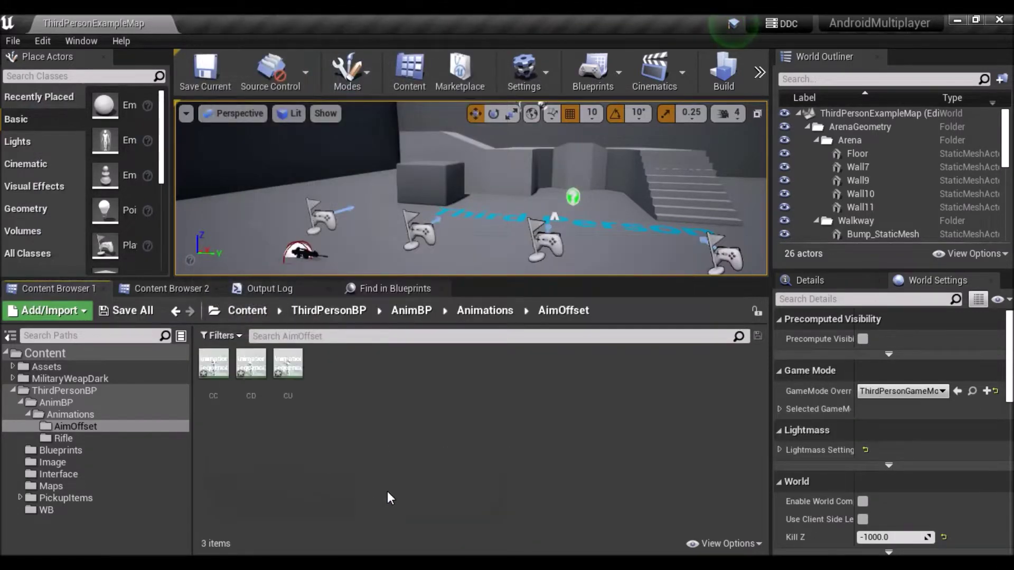
left_click(213, 381)
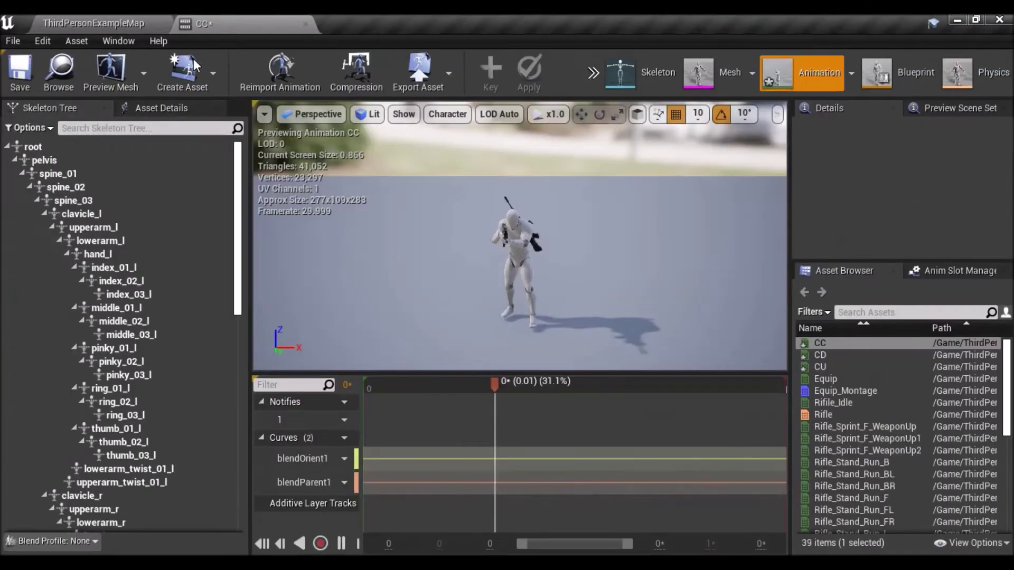
- Orbit and zoom the viewport to inspect the CC aiming animation
left_click_drag(526, 277, 486, 285)
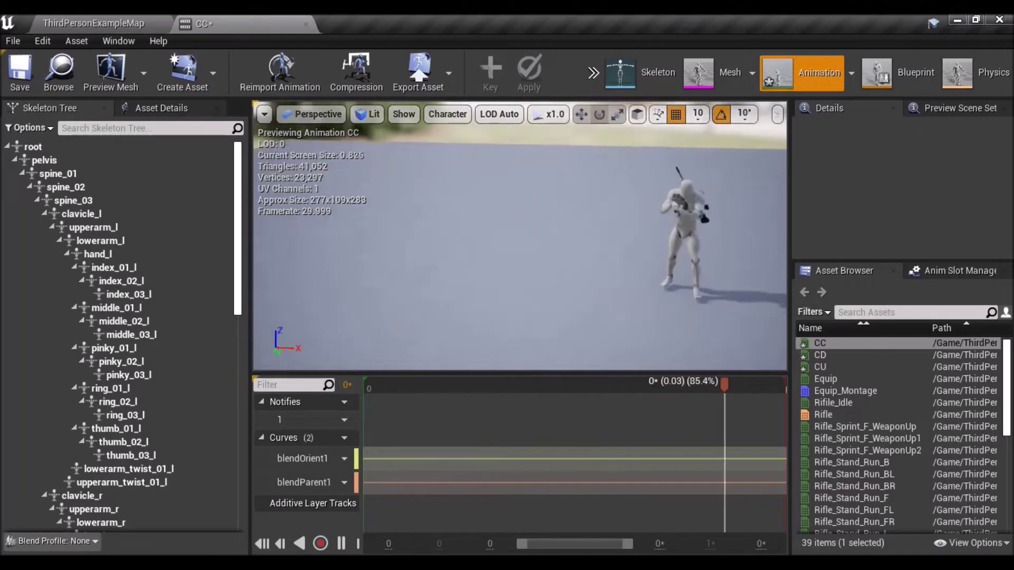
scroll(519, 236, "up", 5)
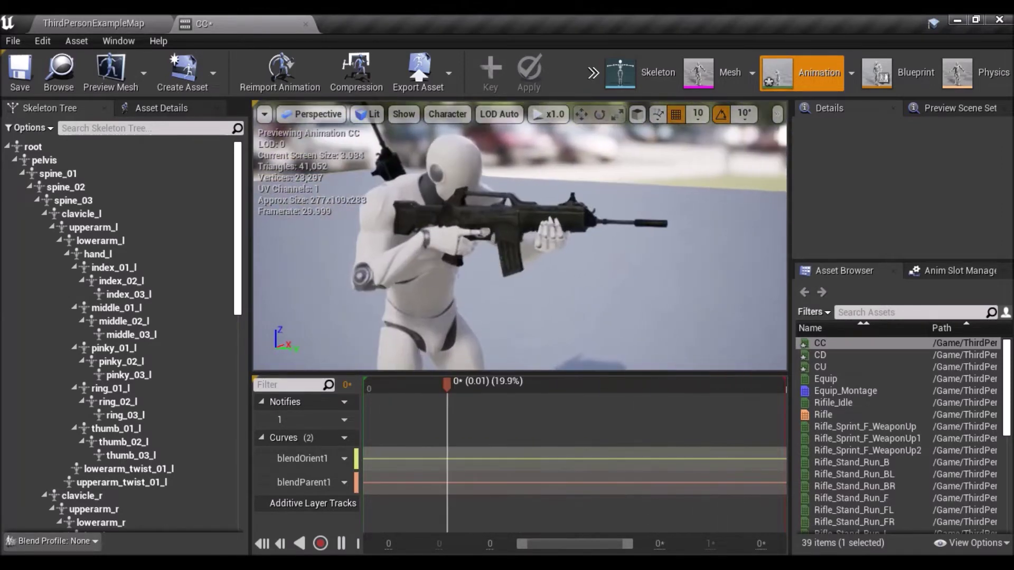
left_click_drag(520, 236, 507, 275)
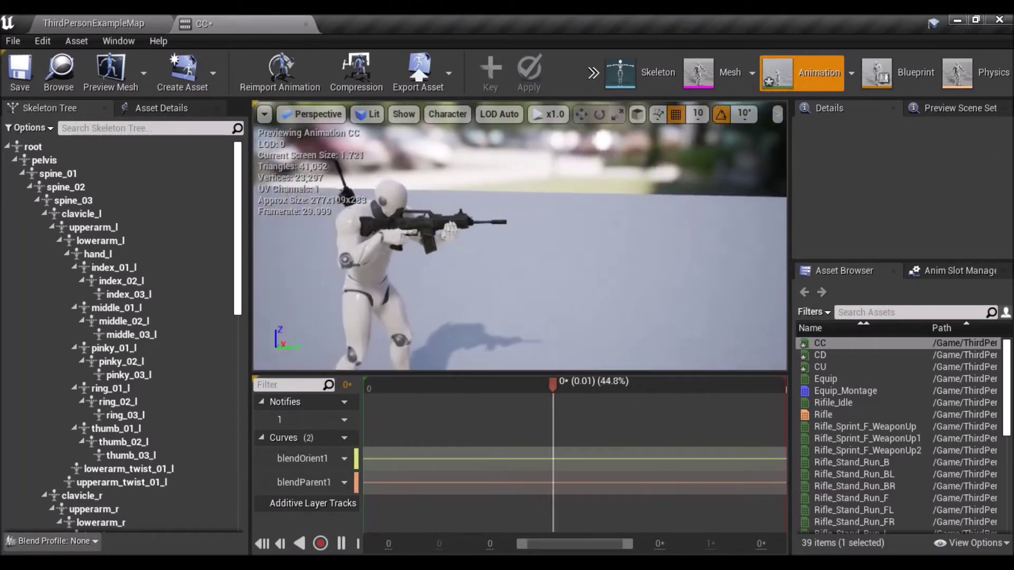
- Close the CC editor and save all the new packages
left_click(306, 24)
left_click(138, 320)
left_click(638, 429)
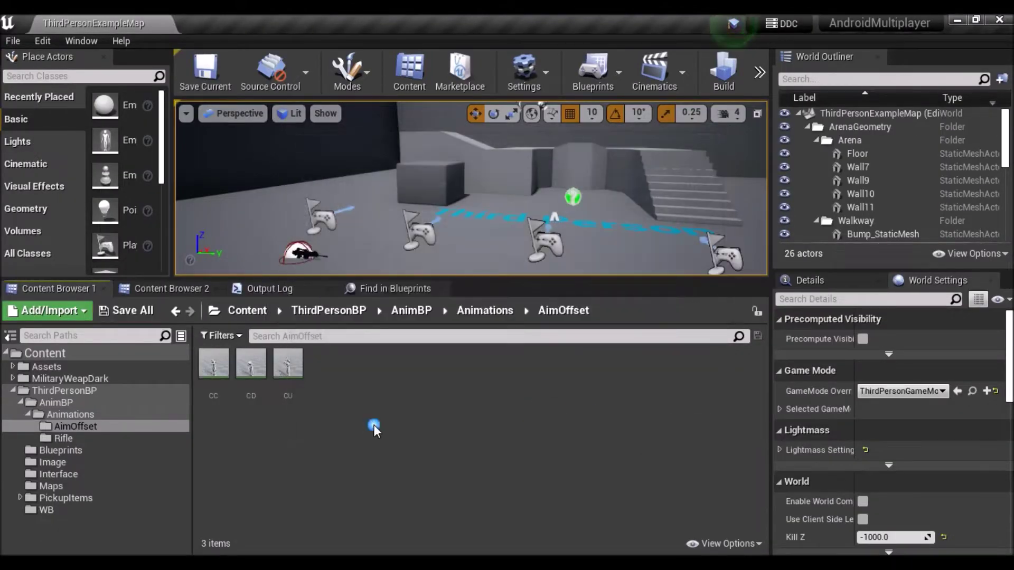
- Create an Aim Offset 1D on UE4_Mannequin_Skeleton named AimOffset and open it
left_click(360, 376)
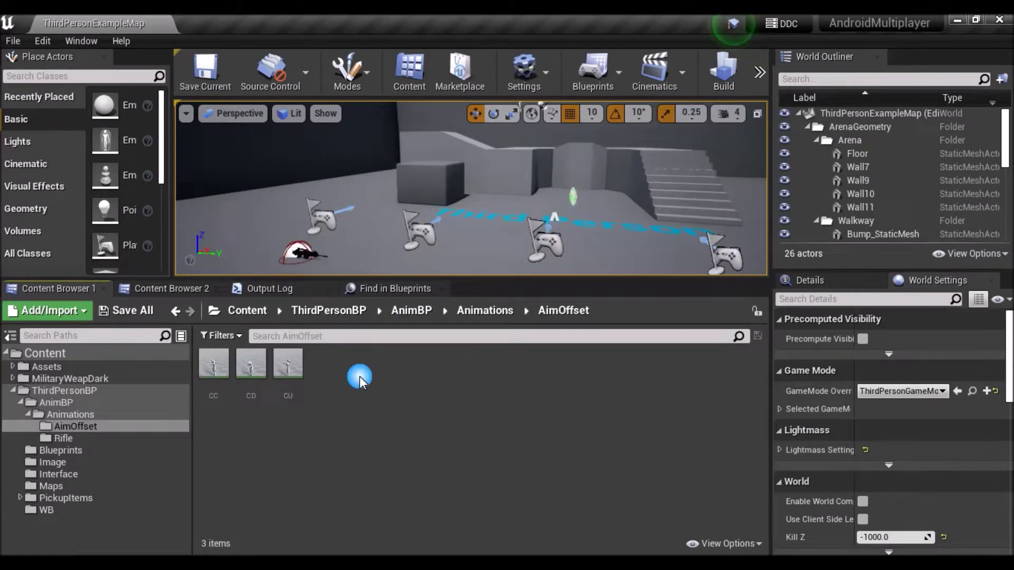
mouse_move(407, 354)
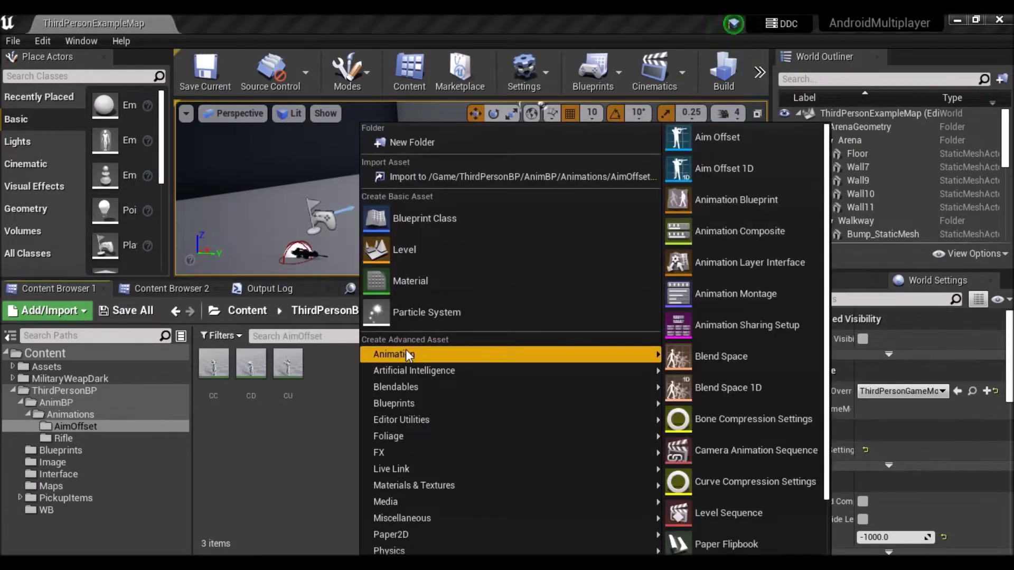
left_click(714, 169)
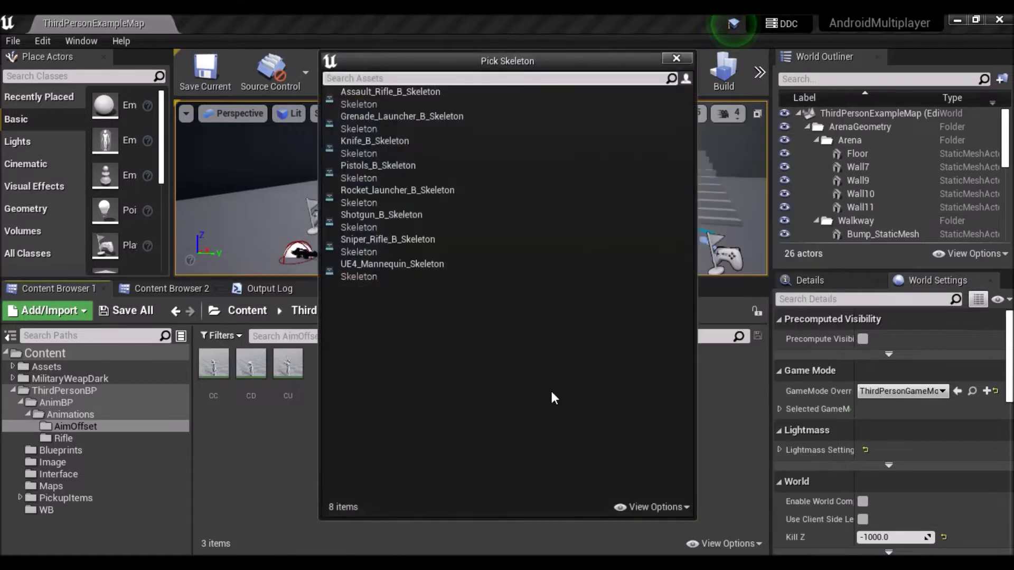
left_click(491, 271)
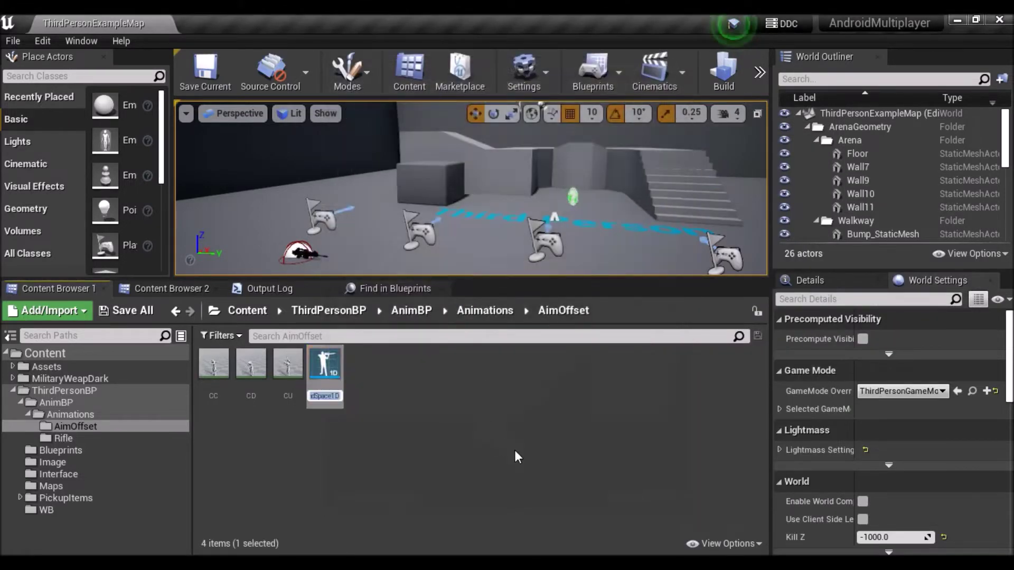
type("et")
key("Return")
double_click(223, 369)
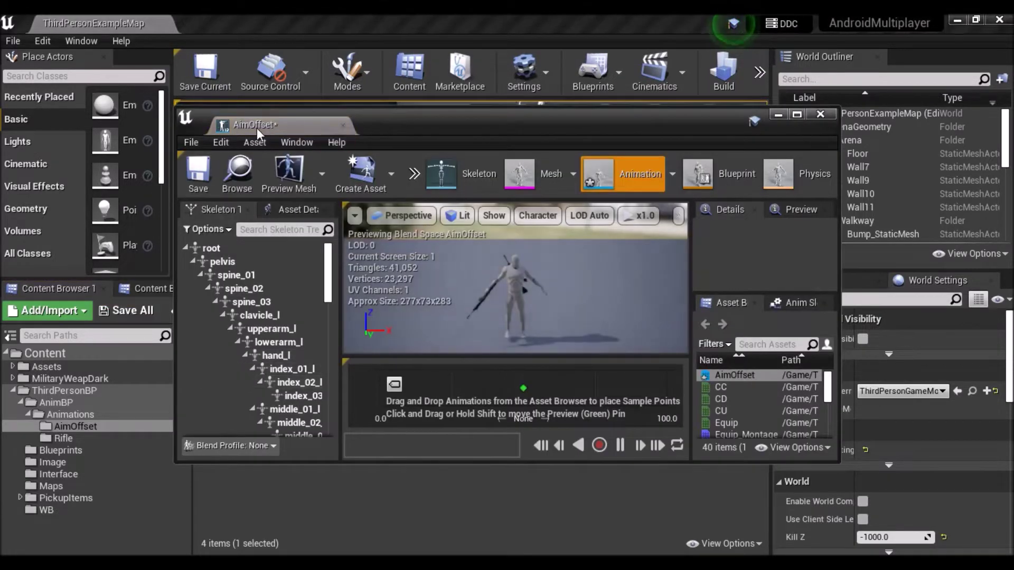
- Dock the AimOffset editor and set Asset Editor Open Location to Last Docked Window or Main Window
left_click_drag(256, 128, 202, 16)
left_click(51, 38)
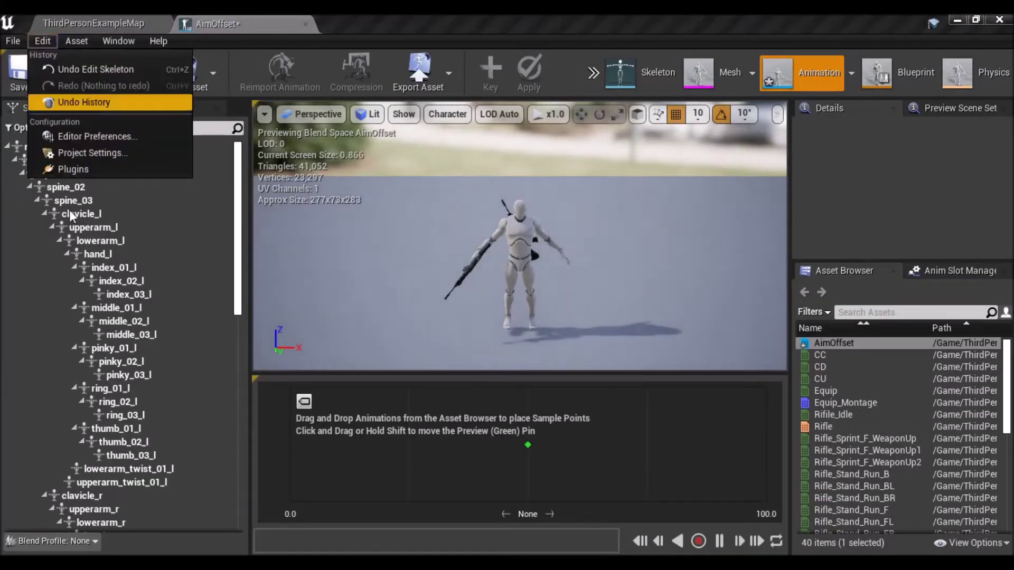
left_click(109, 133)
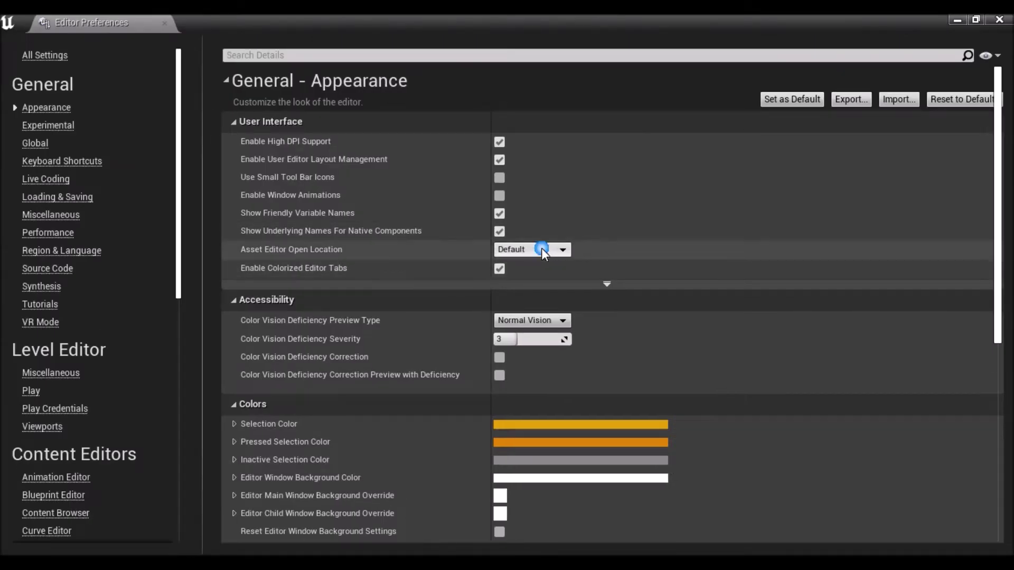
left_click(541, 249)
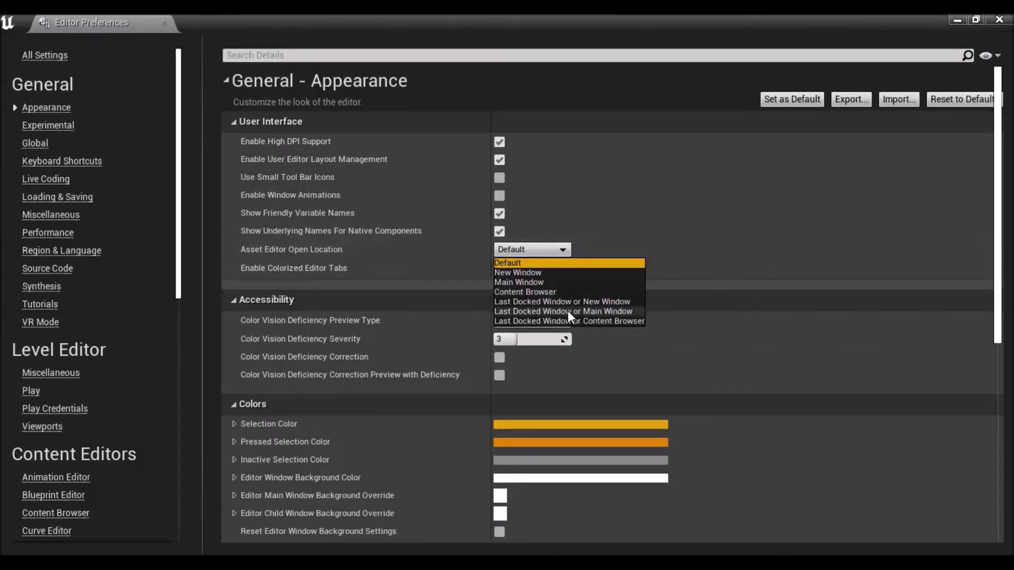
left_click(568, 311)
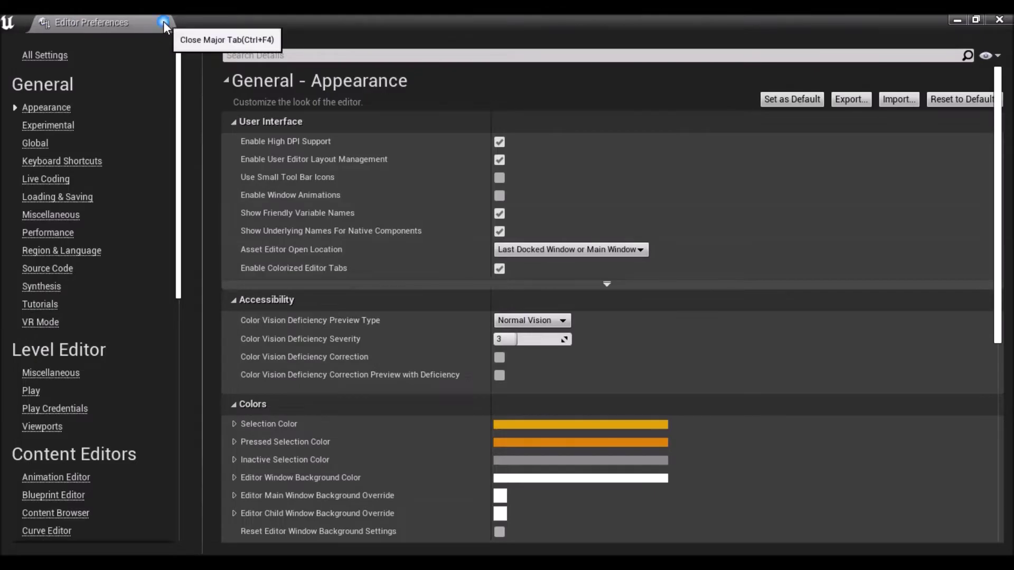
left_click(163, 21)
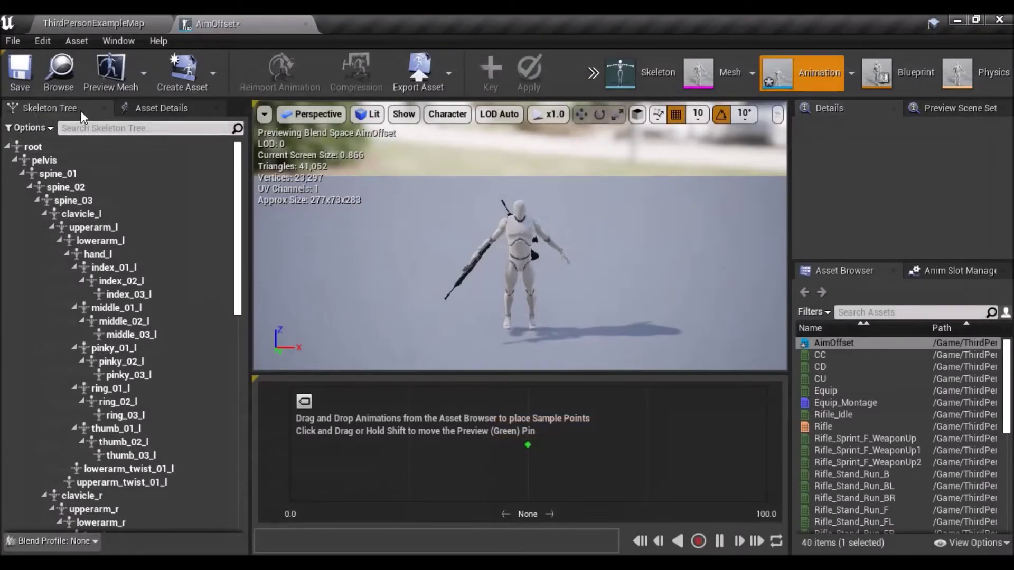
left_click(153, 109)
- Name the horizontal axis Pitch with minimum -90, then go back to the level editor
left_click(9, 209)
left_click(110, 226)
type("Pitch")
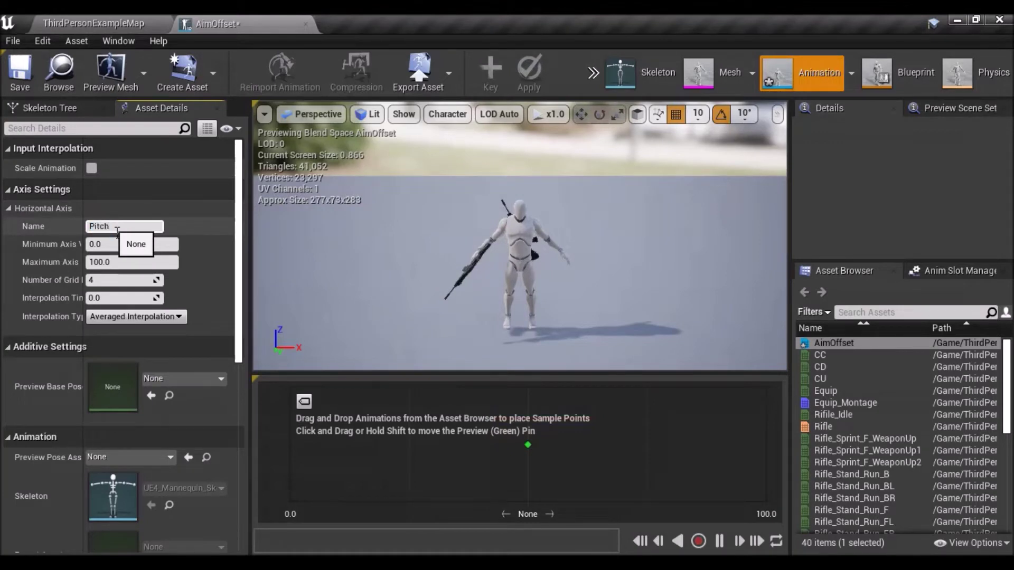
left_click(126, 246)
type("-90")
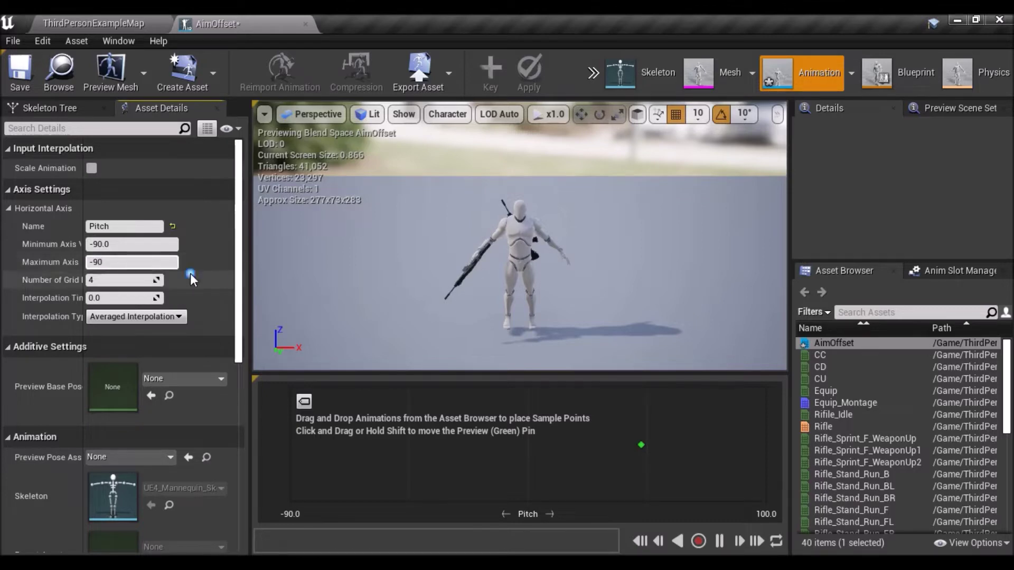
key("Return")
left_click(47, 14)
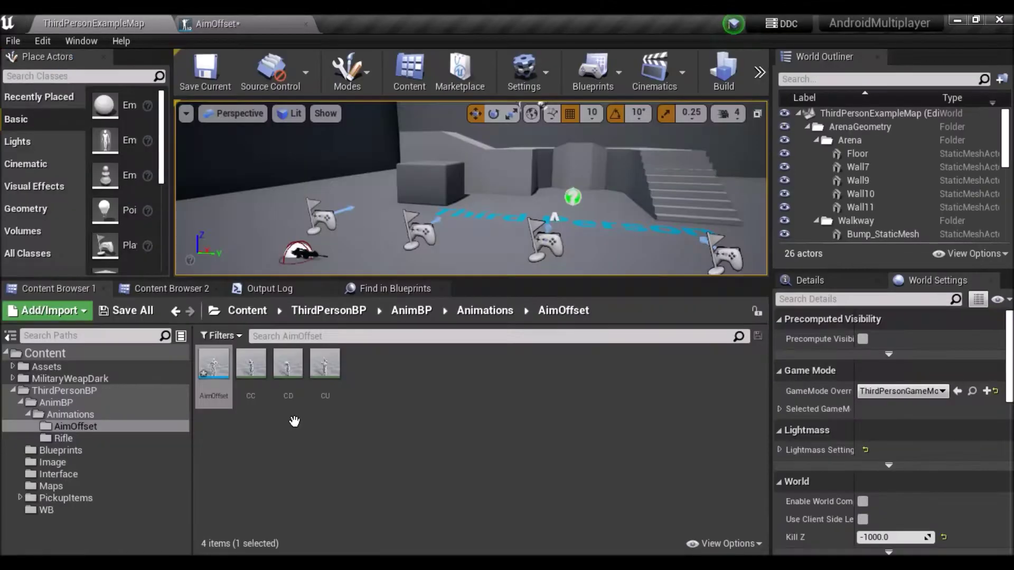
- Set CC's Additive Anim Type to Mesh Space and Base Pose Type to Selected animation frame
double_click(257, 391)
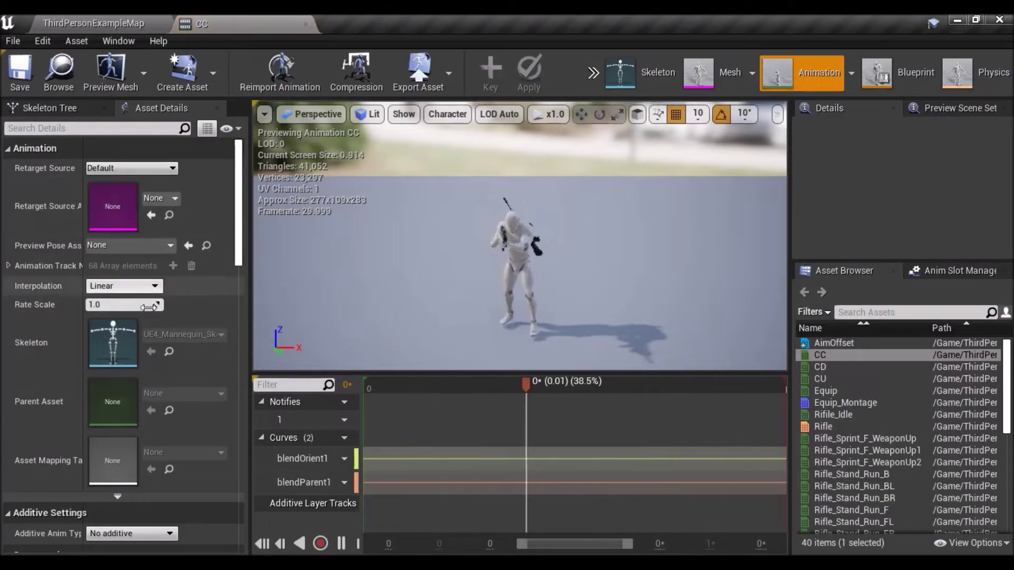
scroll(128, 367, "down", 3)
left_click(131, 391)
left_click(119, 424)
scroll(121, 417, "down", 2)
left_click(131, 290)
left_click(134, 334)
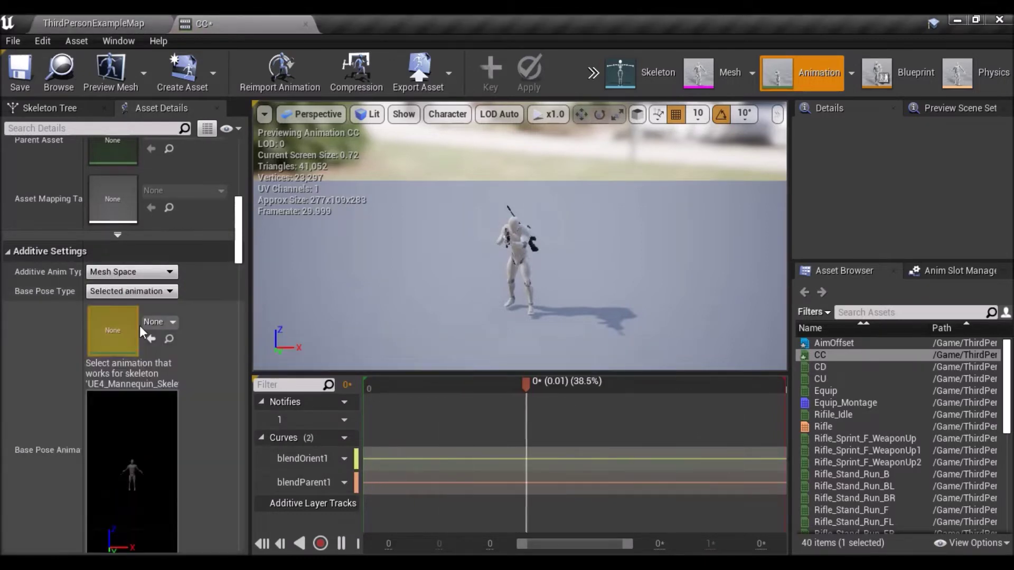
scroll(152, 319, "down", 2)
- Fill CC's base pose animation from the Content Browser selection, then open CD
left_click(75, 22)
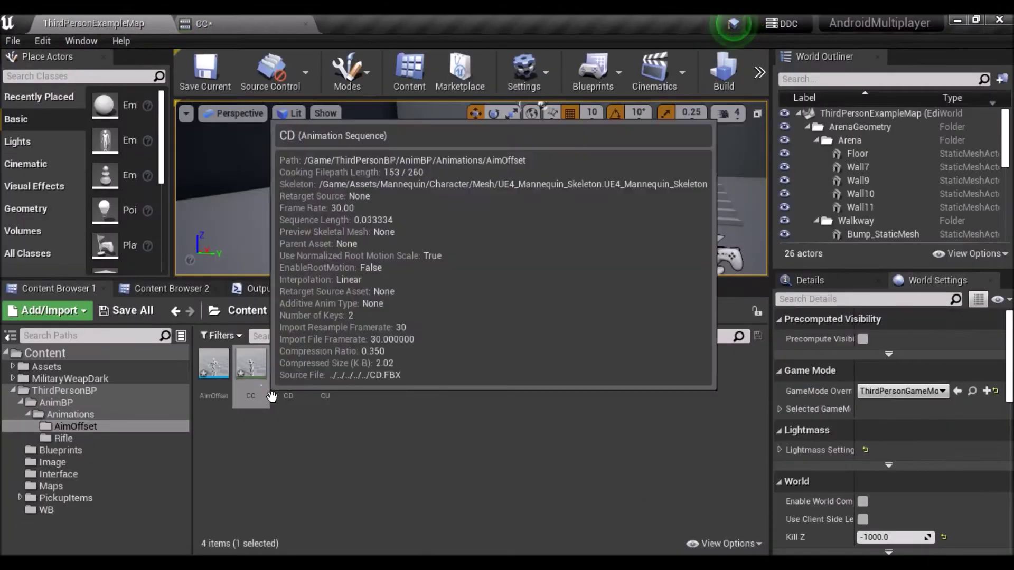
left_click(206, 24)
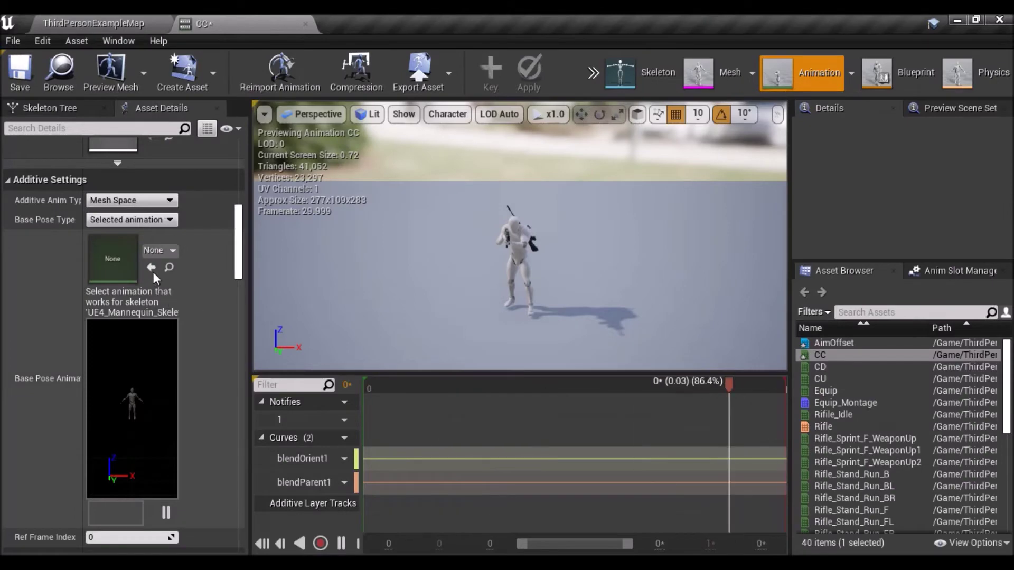
left_click(152, 268)
left_click(83, 27)
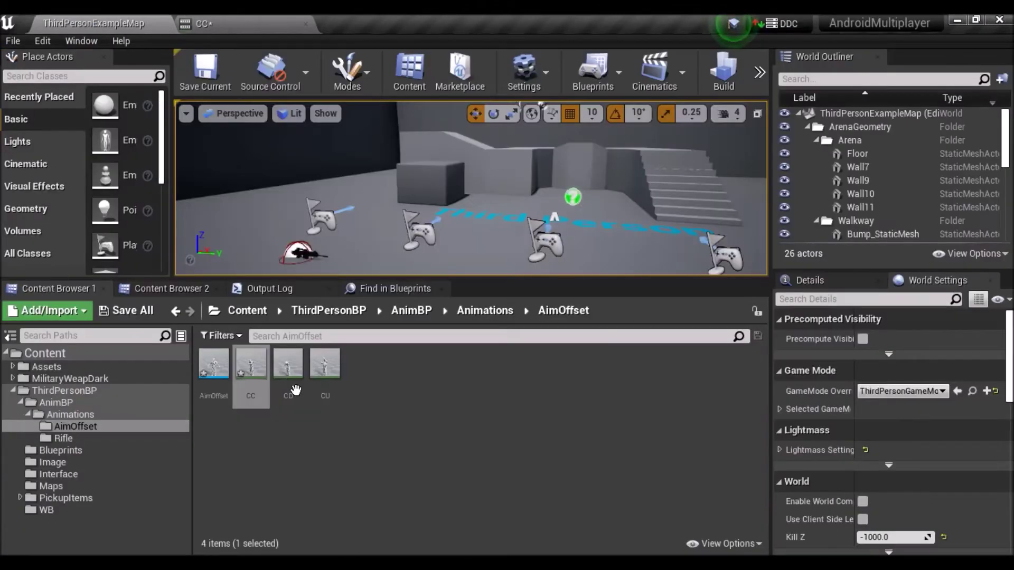
double_click(288, 370)
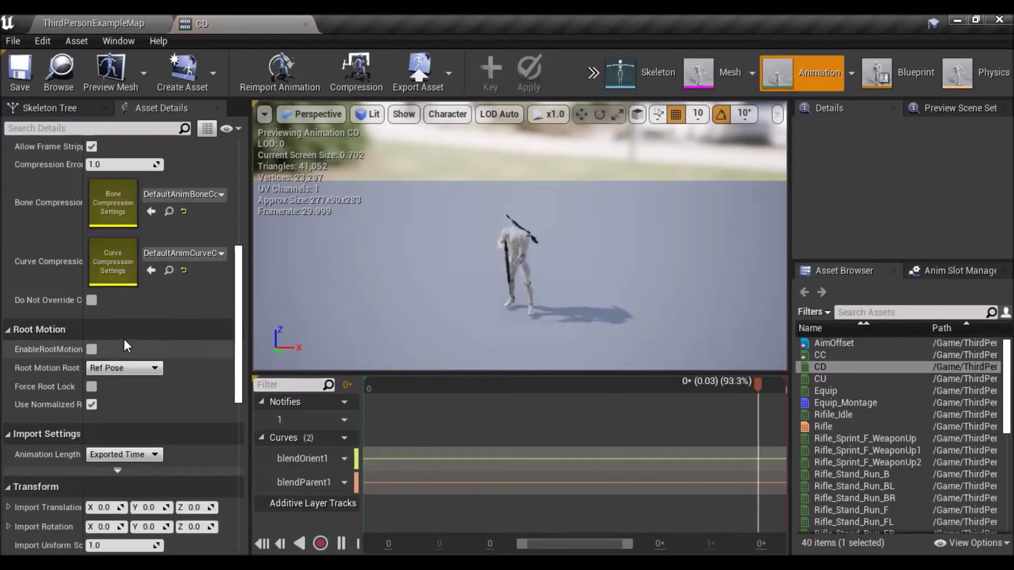
- Set CD's Additive Anim Type to Mesh Space and Base Pose Type to Selected animation frame
scroll(138, 322, "up", 3)
scroll(138, 308, "up", 2)
left_click(134, 296)
left_click(120, 328)
left_click(131, 315)
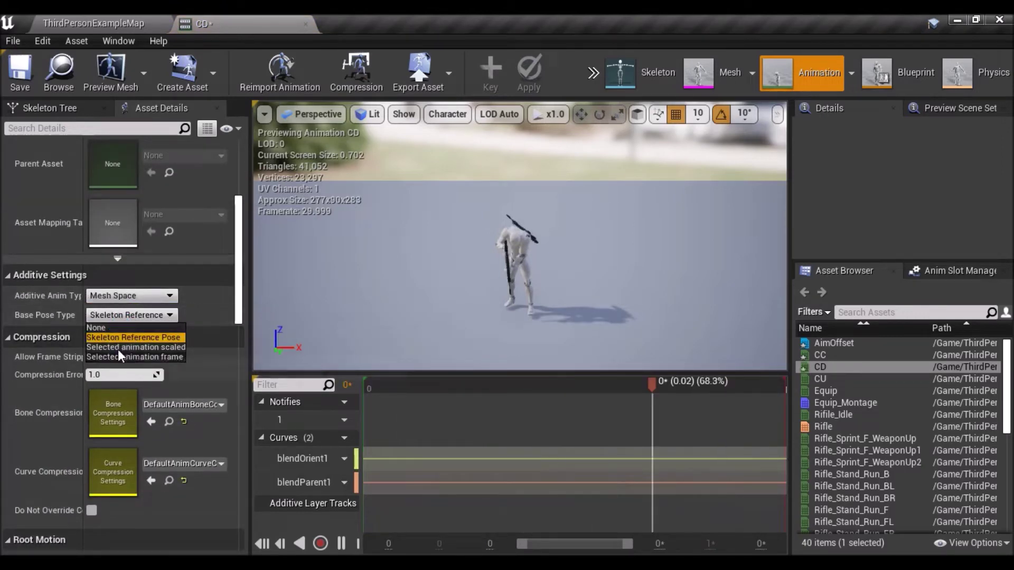
left_click(117, 357)
- Assign CC as CD's base pose animation, then open CU
left_click(116, 20)
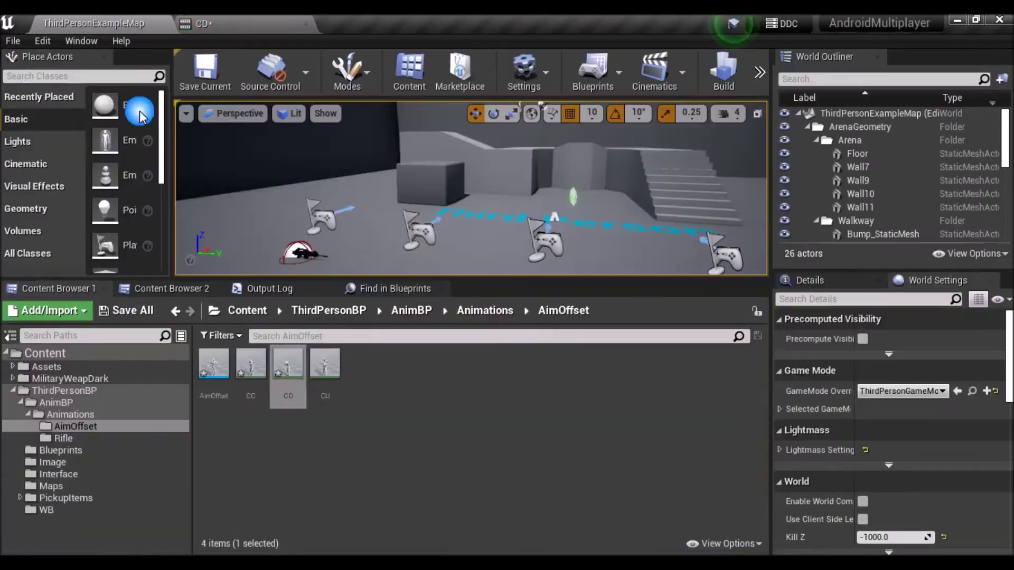
left_click(252, 365)
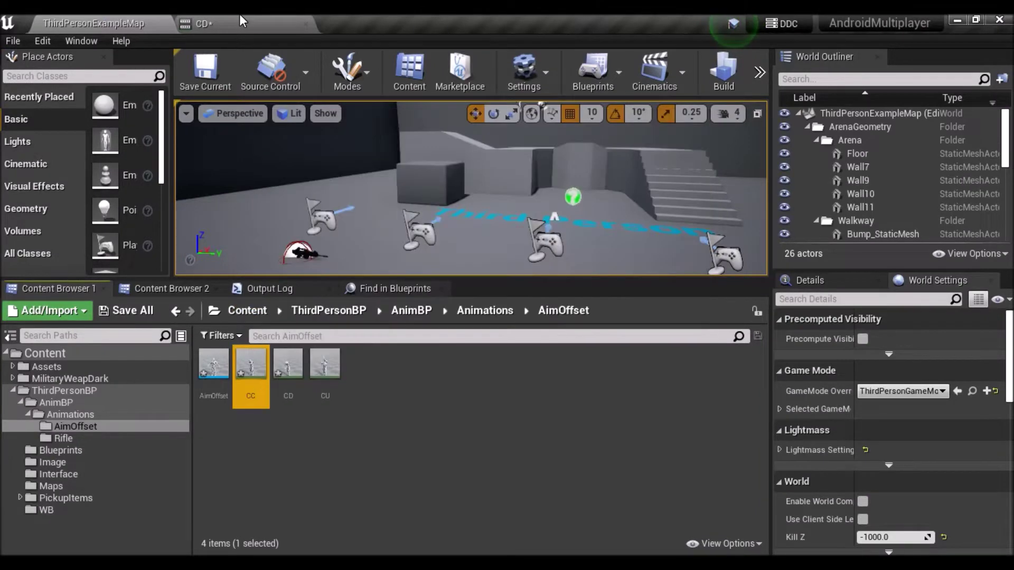
left_click(239, 22)
left_click(151, 362)
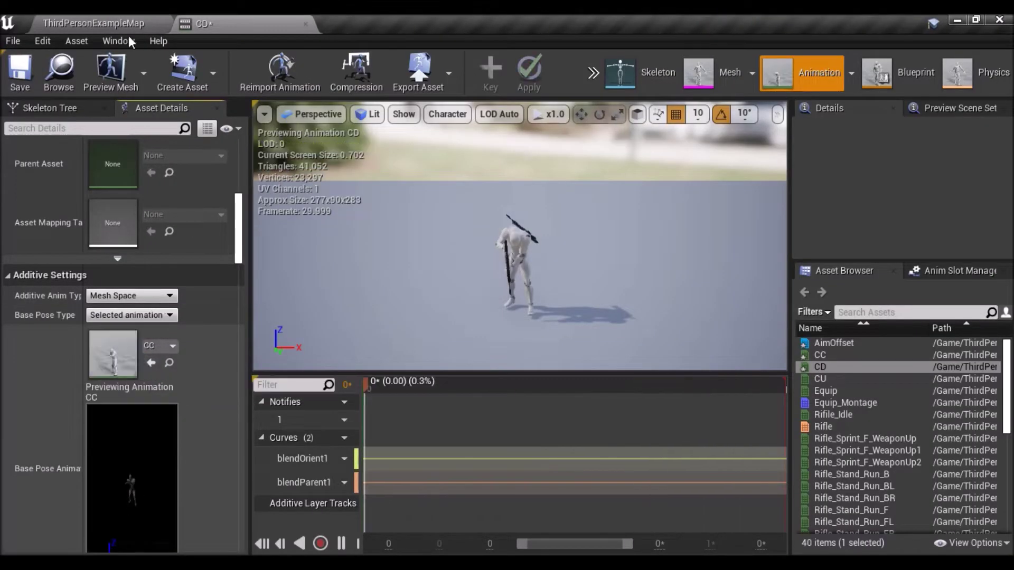
left_click(130, 20)
double_click(319, 365)
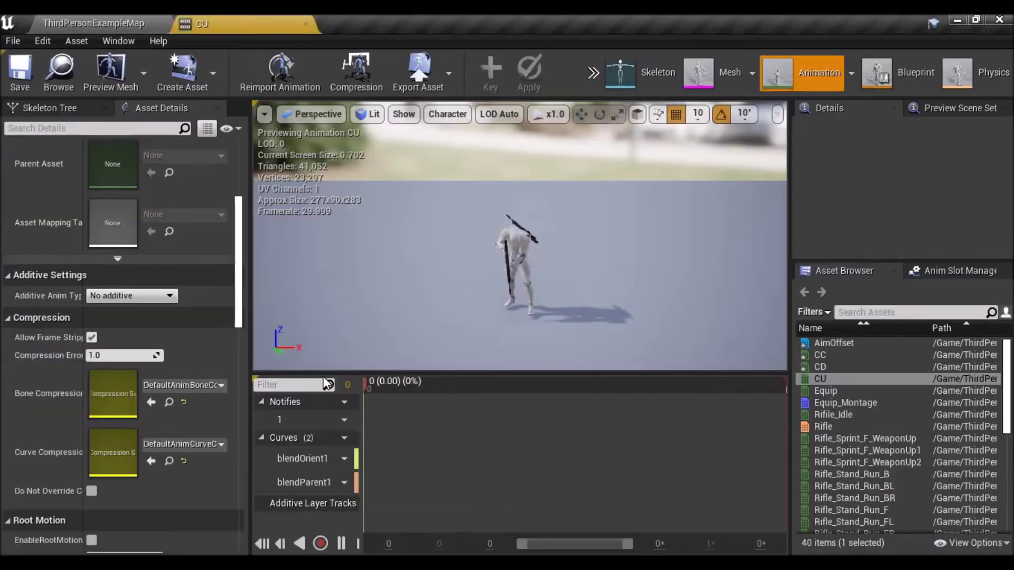
- Set CU's Additive Anim Type to Mesh Space and Base Pose Type to Selected animation frame
scroll(155, 305, "down", 4)
scroll(159, 383, "down", 3)
scroll(145, 388, "up", 5)
scroll(144, 385, "up", 4)
left_click(132, 344)
left_click(119, 377)
left_click(134, 362)
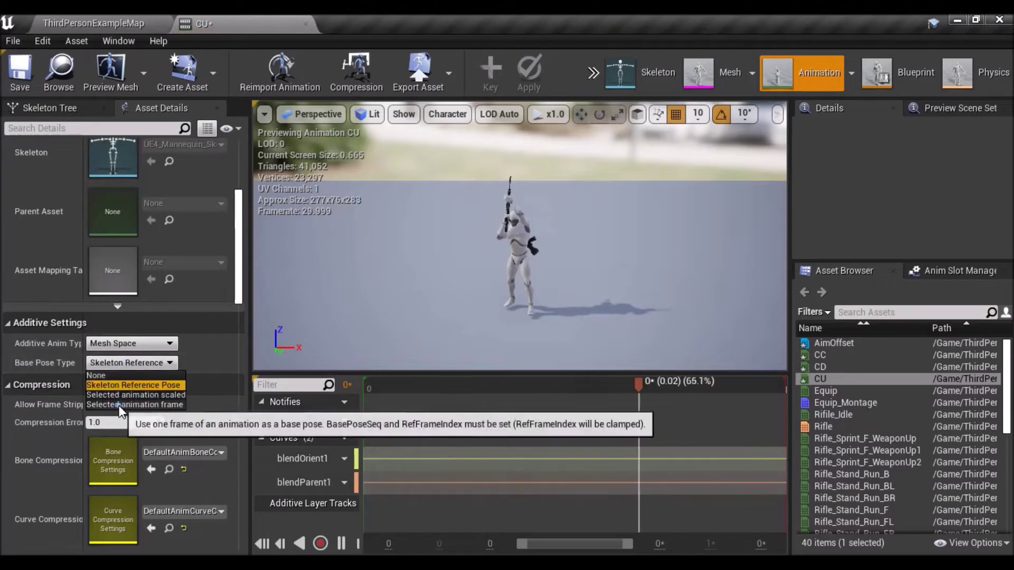
left_click(127, 386)
- Assign CC as CU's base pose animation, save CU, and reopen AimOffset
left_click(103, 23)
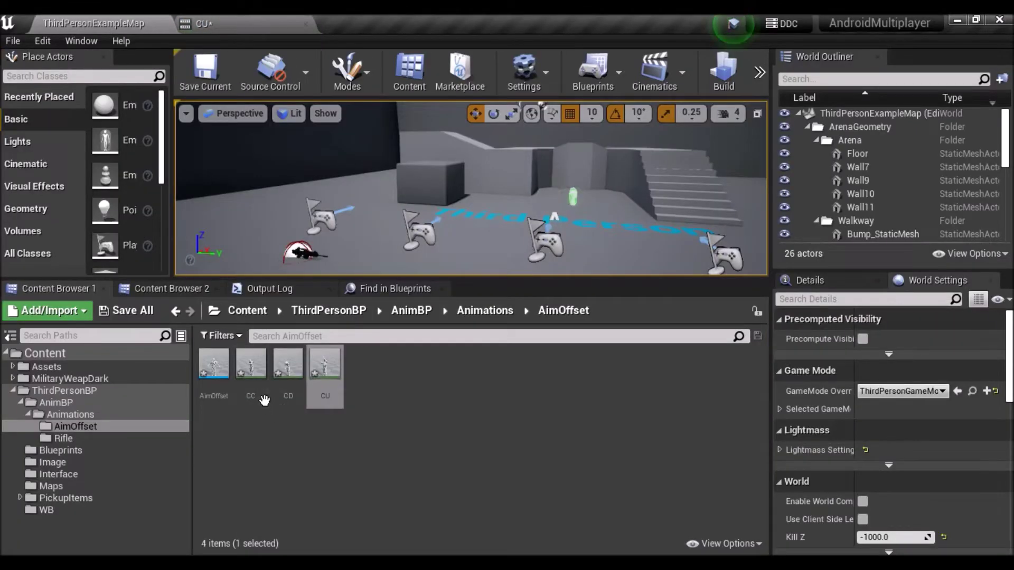
left_click(264, 401)
left_click(243, 23)
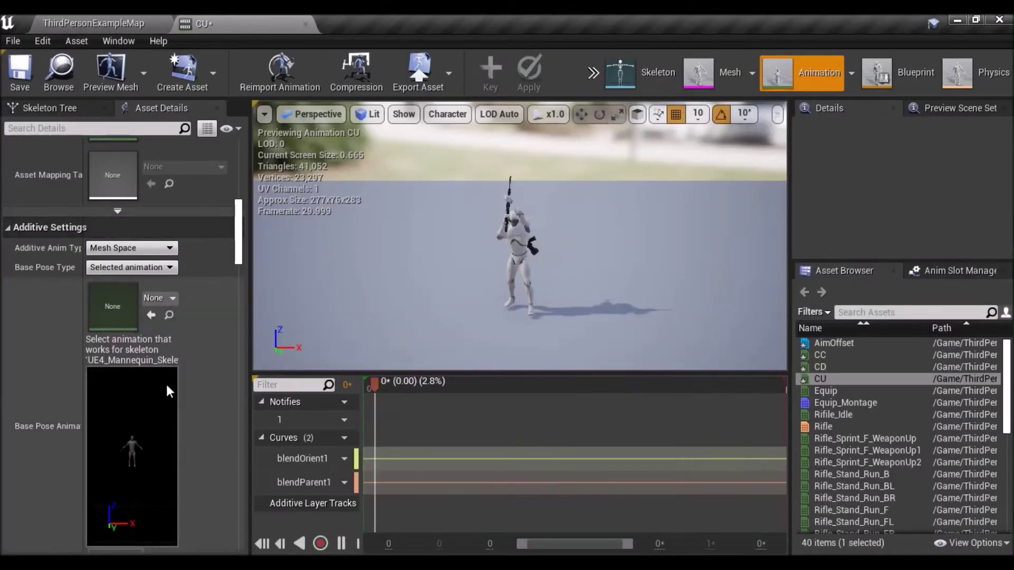
left_click(151, 315)
left_click(10, 84)
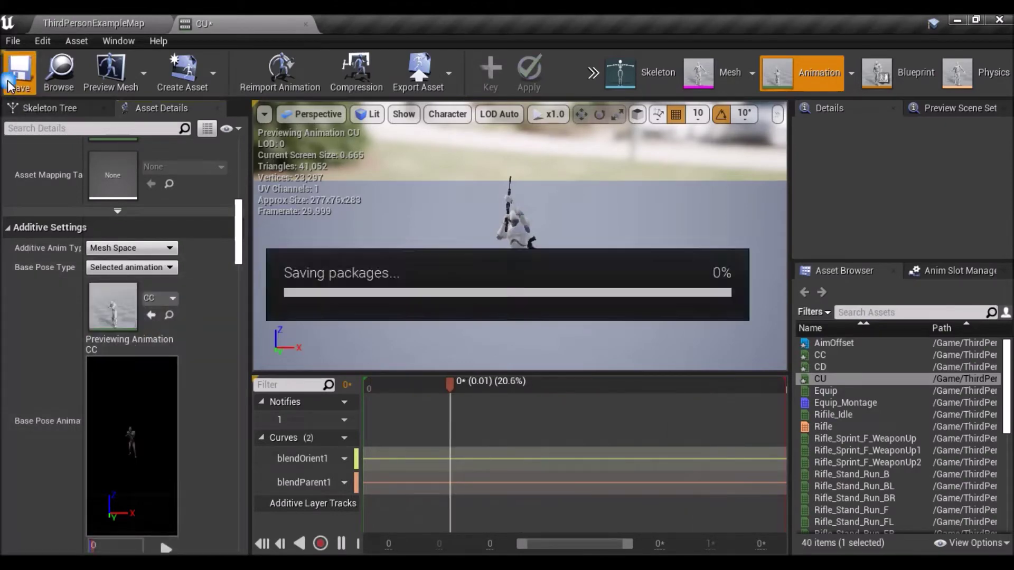
left_click(103, 24)
double_click(214, 370)
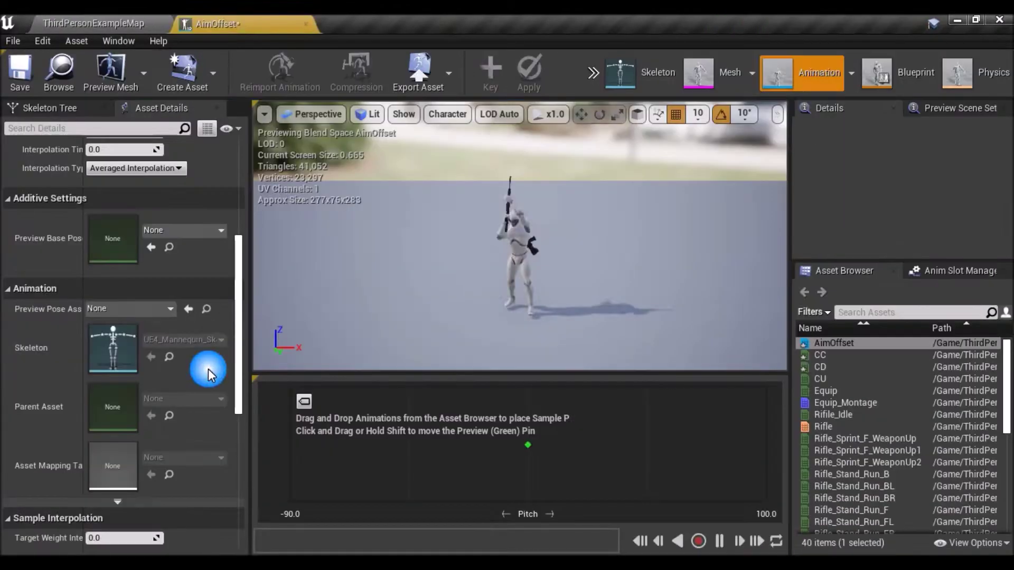
- Place CC at 0, CD at -90 and CU at 100 on the pitch grid
mouse_move(820, 354)
left_mouse_down()
mouse_move(735, 372)
mouse_move(522, 454)
left_mouse_up()
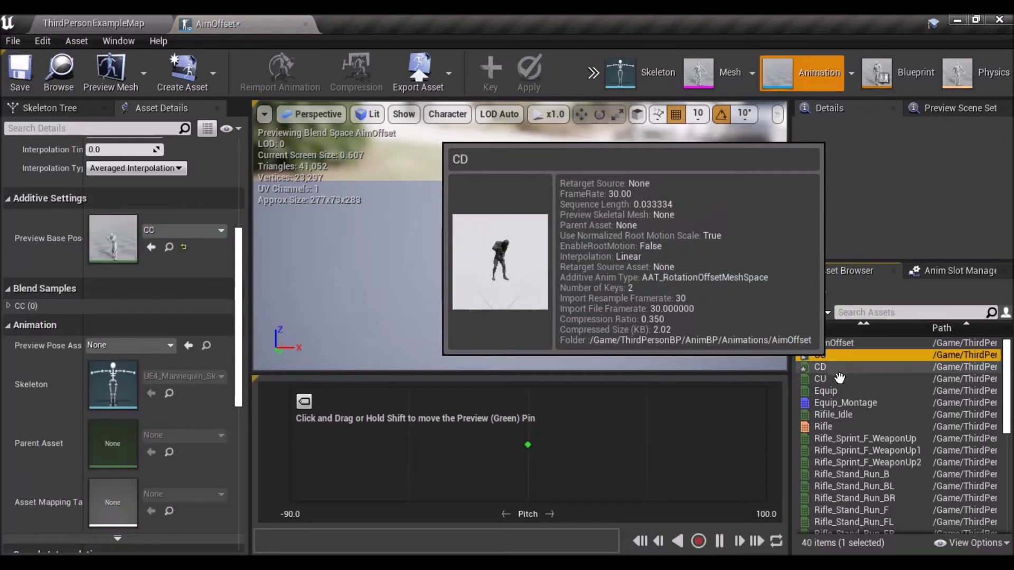
left_click_drag(844, 374, 294, 464)
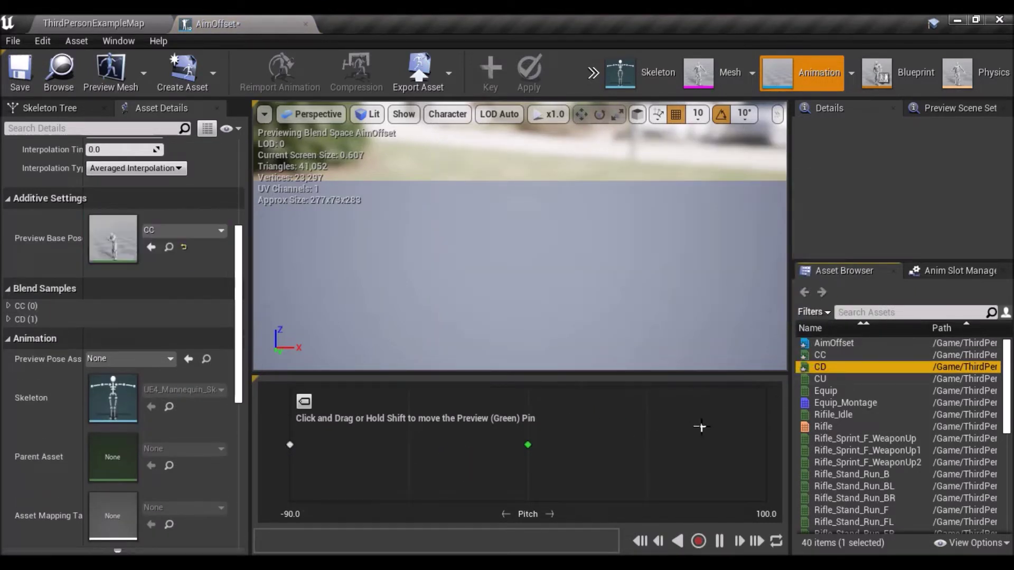
left_click_drag(820, 379, 767, 444)
- Set the Preview Base Pose to Rifle_Idle and frame the character
left_click(193, 231)
type("idle")
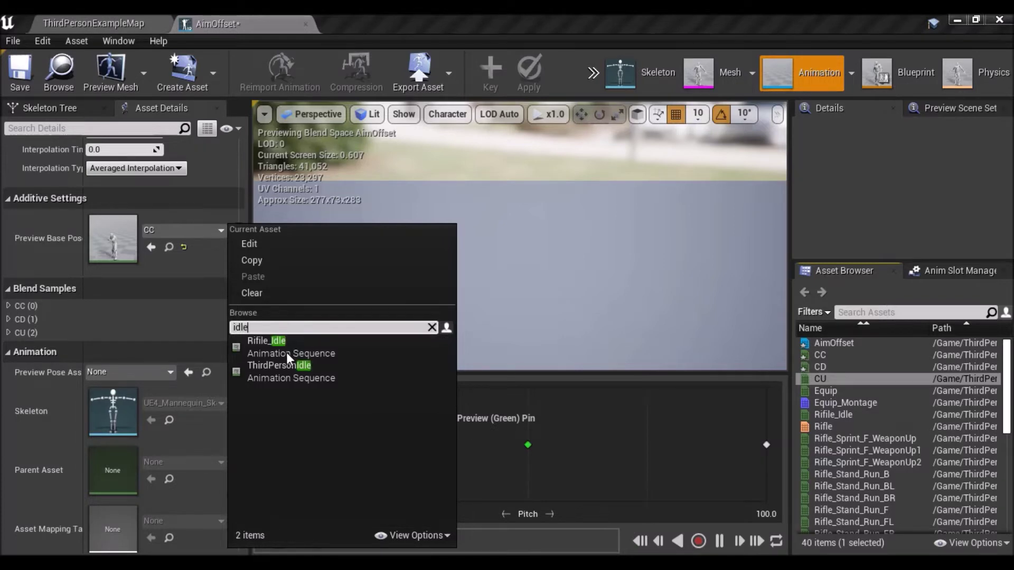
left_click(294, 341)
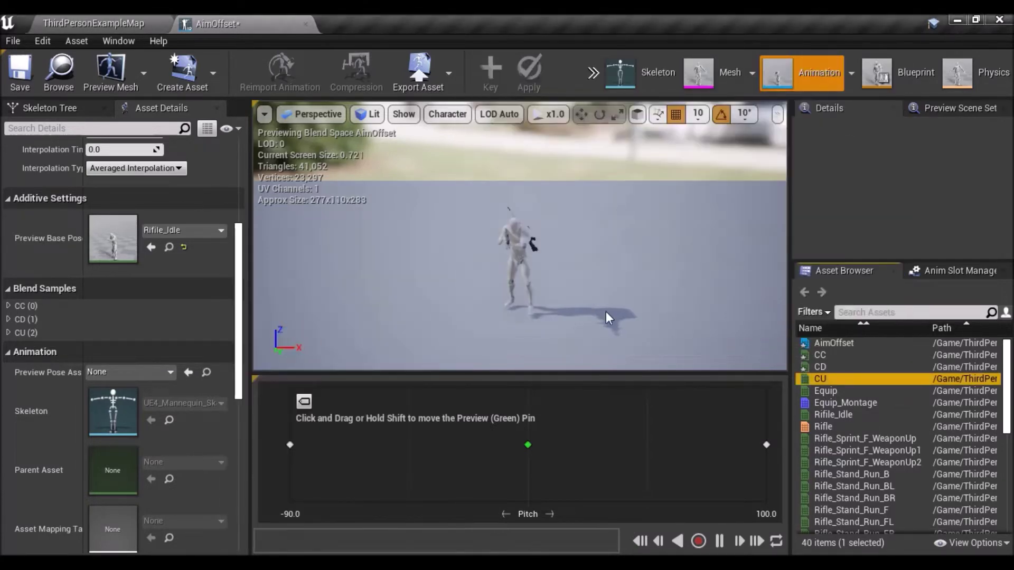
left_click_drag(520, 237, 476, 243)
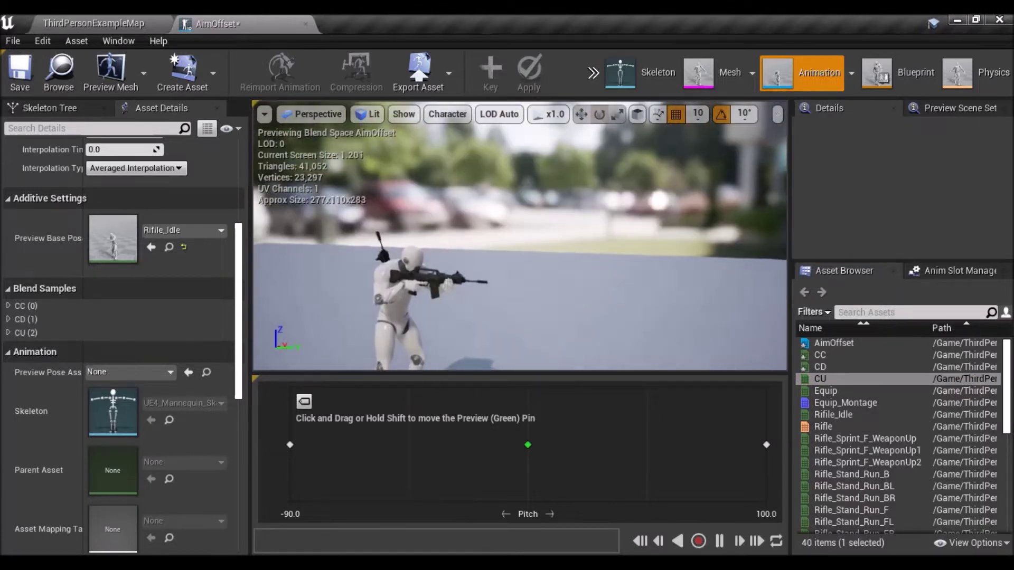
- Preview the aim poses, adjust Target Weight Interpolation, and save the AimOffset
mouse_move(528, 445)
left_mouse_down()
mouse_move(288, 458)
mouse_move(652, 452)
left_mouse_up()
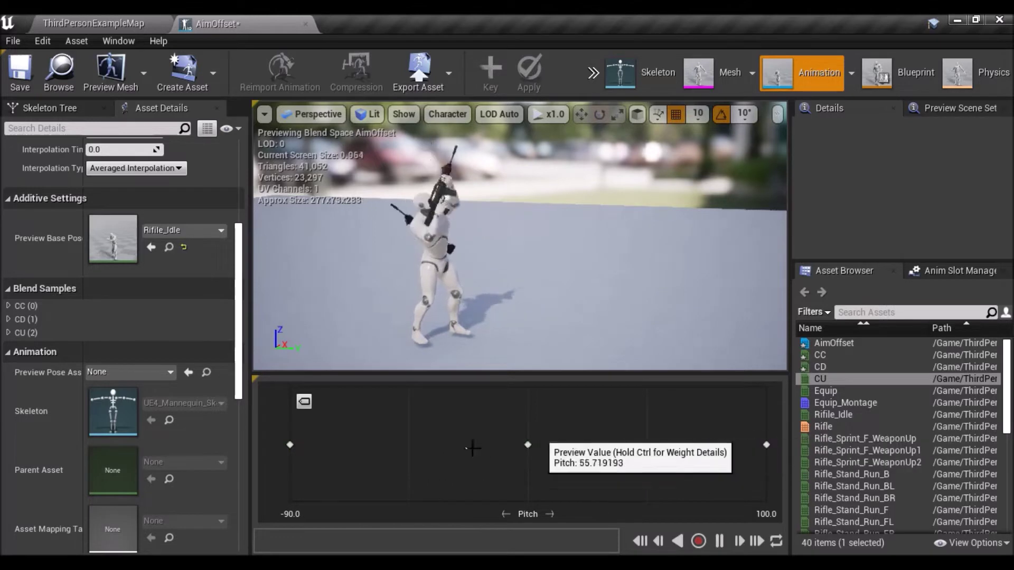
left_click_drag(653, 451, 589, 453)
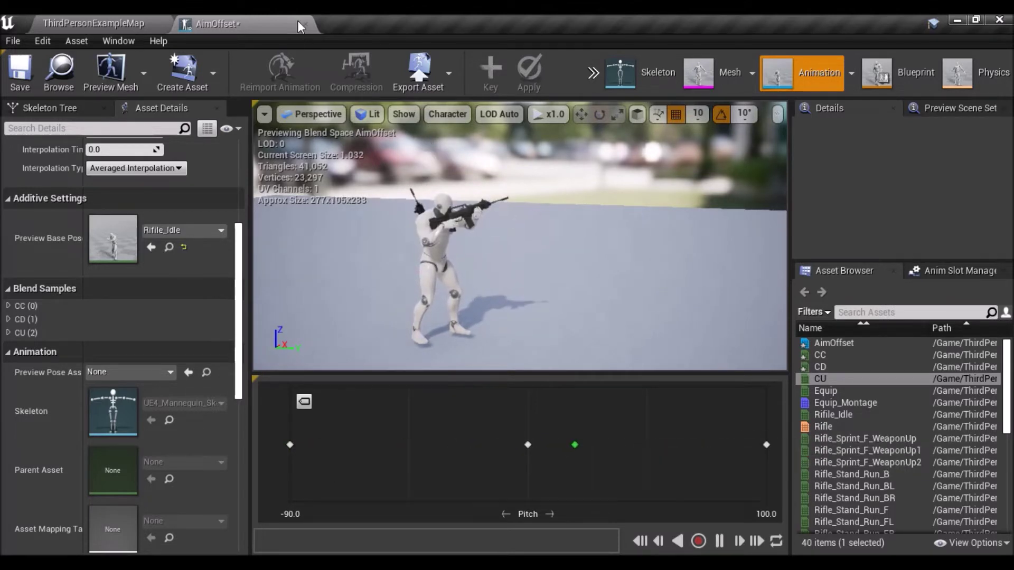
scroll(121, 259, "up", 3)
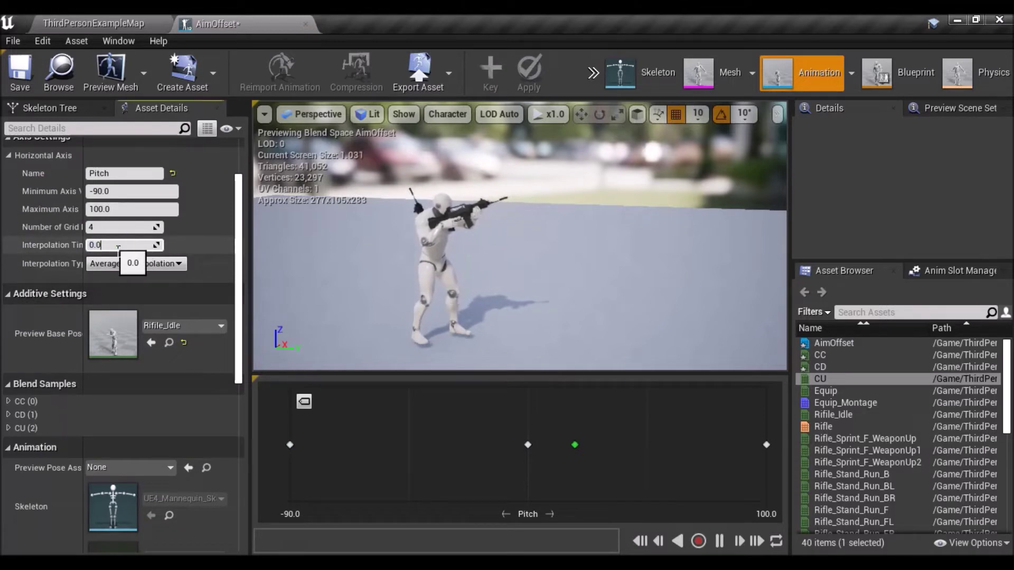
type("2")
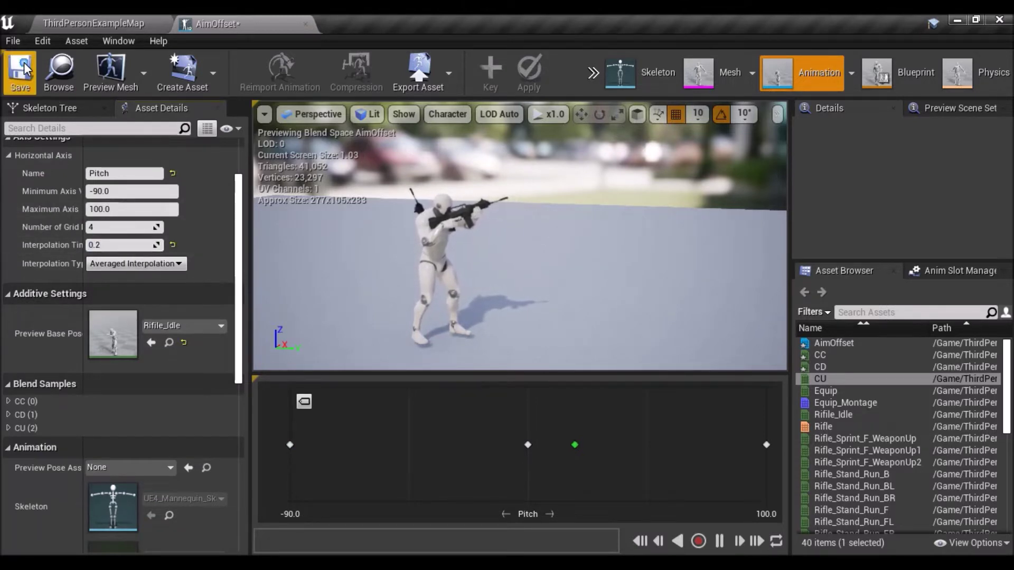
scroll(148, 359, "down", 3)
scroll(156, 433, "down", 5)
scroll(143, 443, "down", 2)
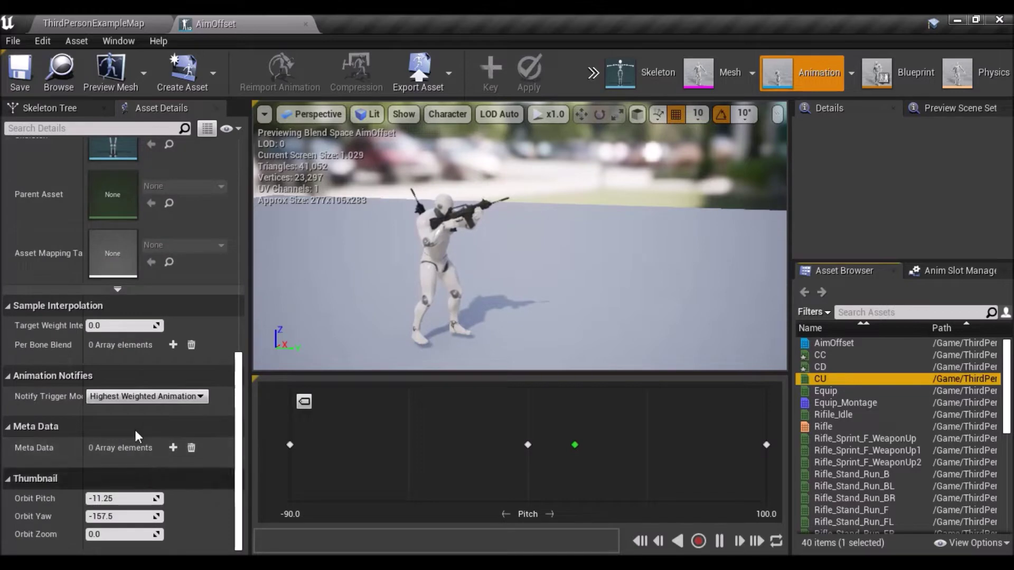
left_click(118, 331)
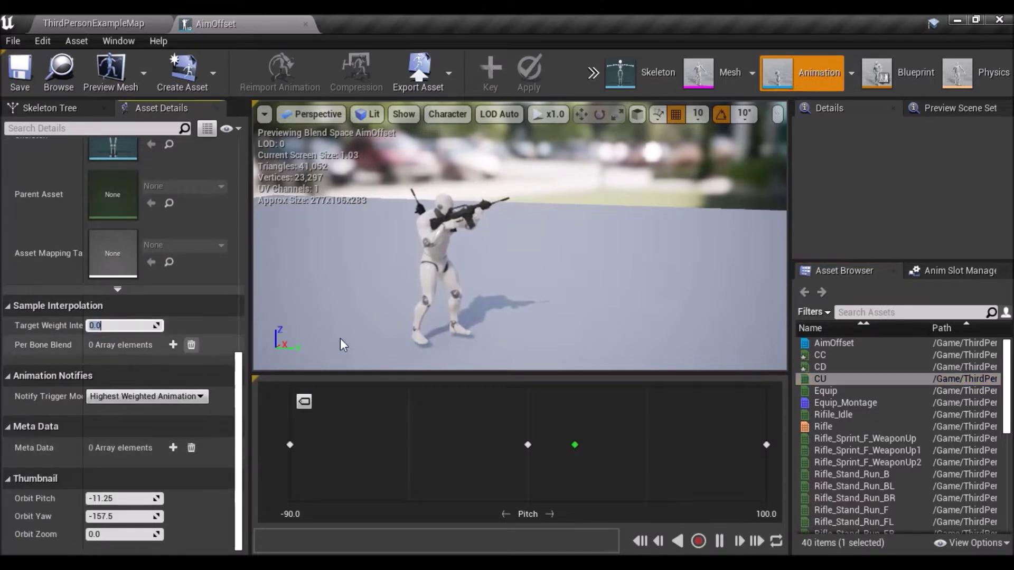
type("5")
left_click(19, 68)
- Set the Pitch axis maximum to 90, save, and close the AimOffset editor
scroll(163, 305, "up", 3)
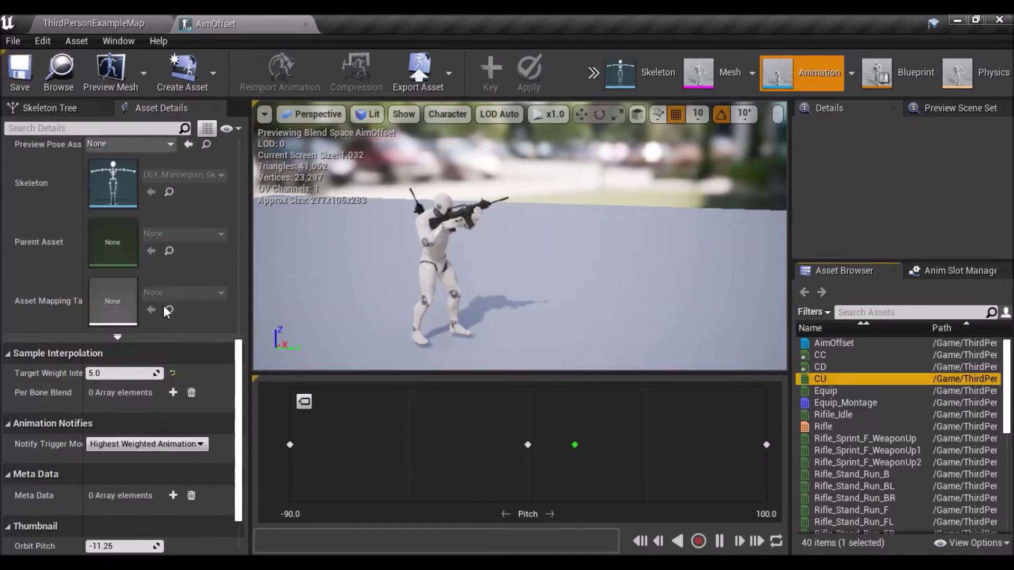
scroll(163, 321, "up", 3)
scroll(162, 321, "up", 3)
scroll(163, 325, "up", 1)
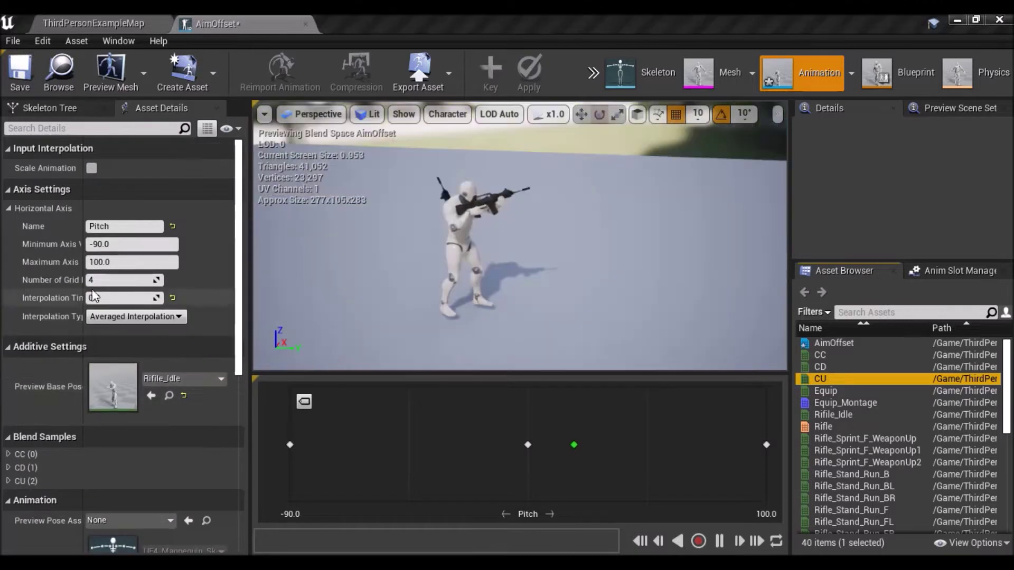
left_click(116, 264)
type("90")
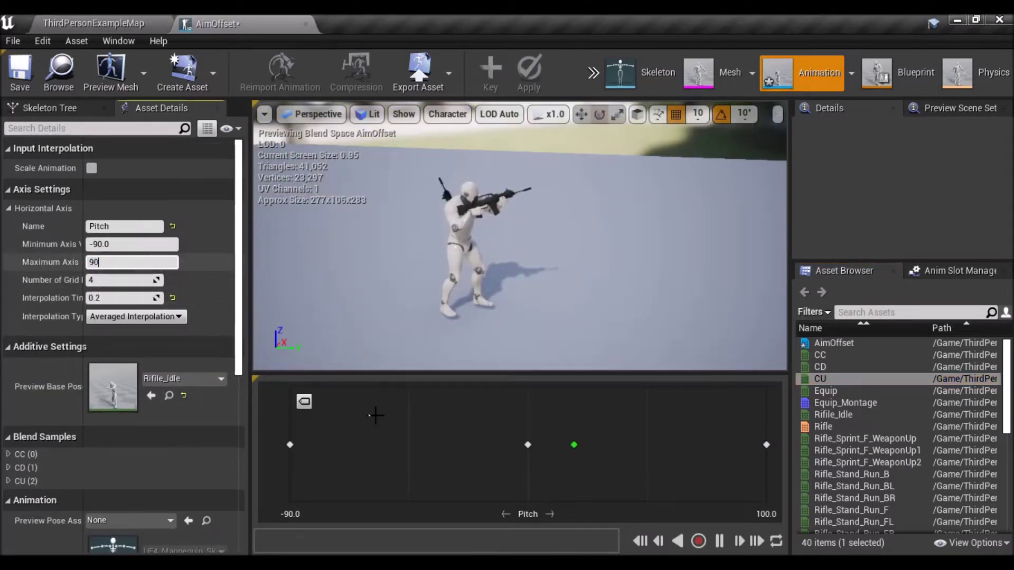
left_click(20, 69)
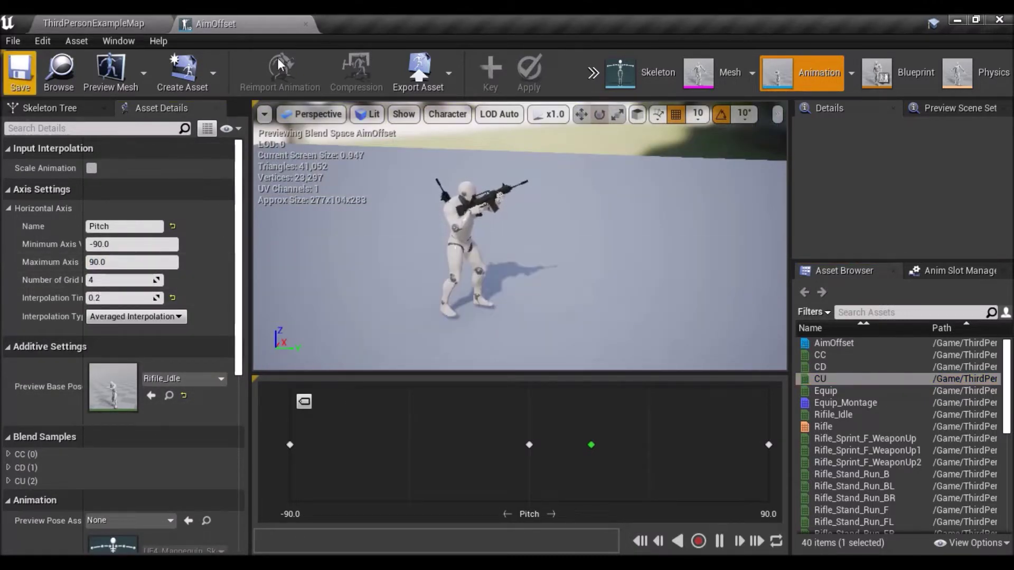
left_click(306, 24)
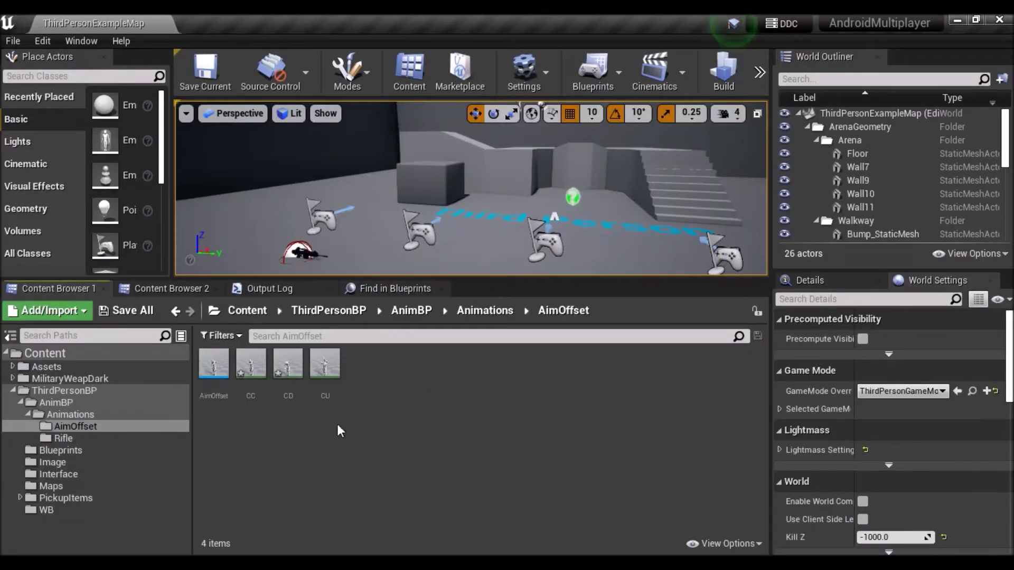
- Save all content and open the AnimGraph of ThirdPerson_AnimBP from the Animations folder
left_click(127, 313)
left_click(628, 428)
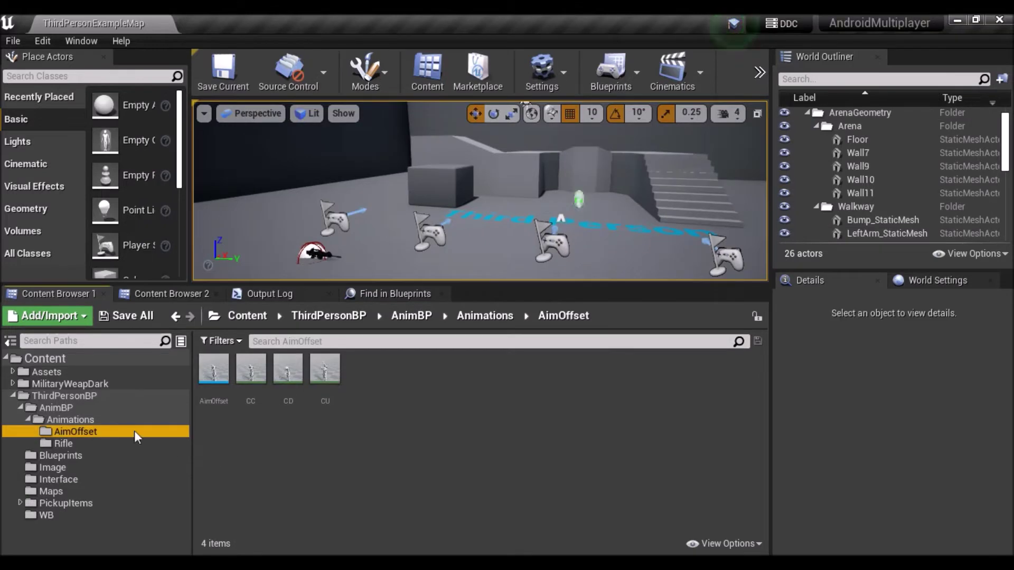
left_click(93, 418)
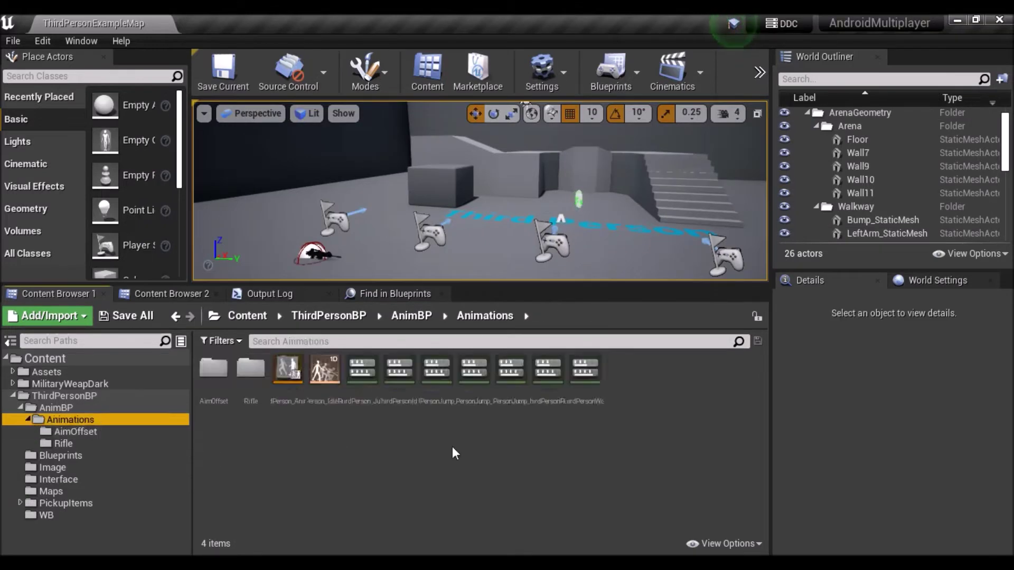
double_click(288, 390)
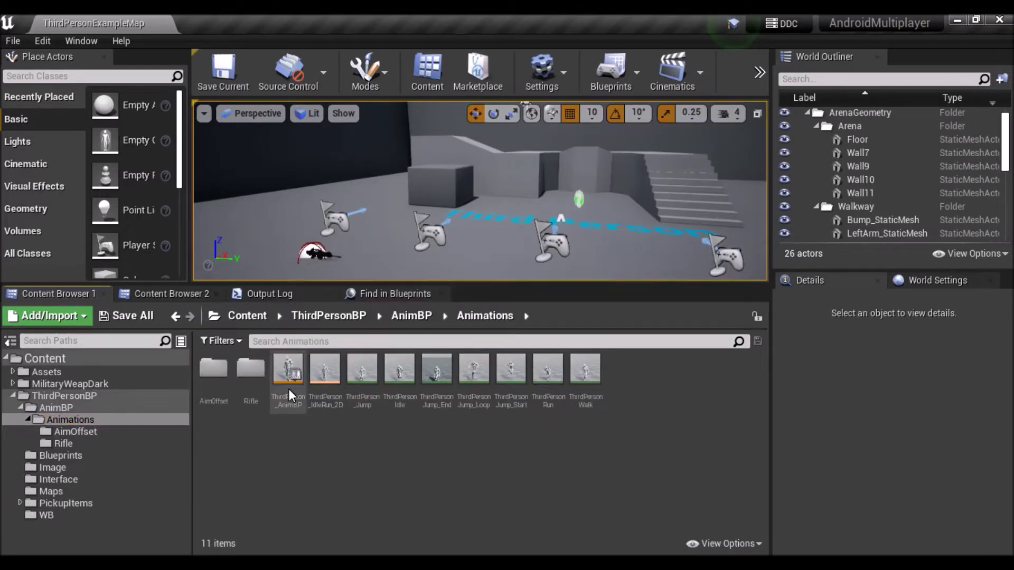
scroll(362, 349, "down", 3)
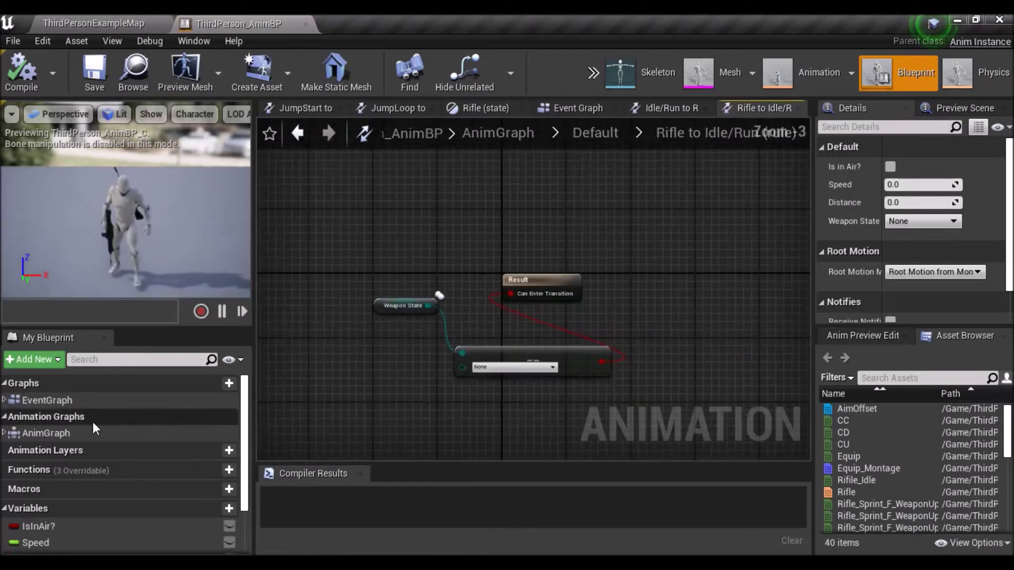
left_click(61, 437)
double_click(60, 434)
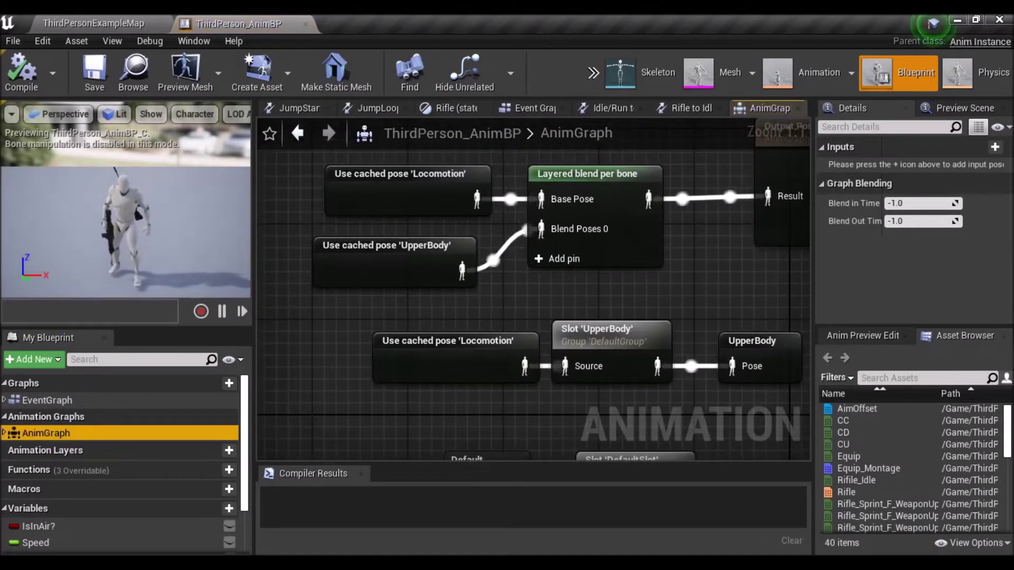
- Move Output Pose right and select the cached poses with the Layered blend per bone node
right_click_drag(410, 412, 360, 290)
scroll(360, 291, "down", 1)
right_click_drag(616, 265, 633, 337)
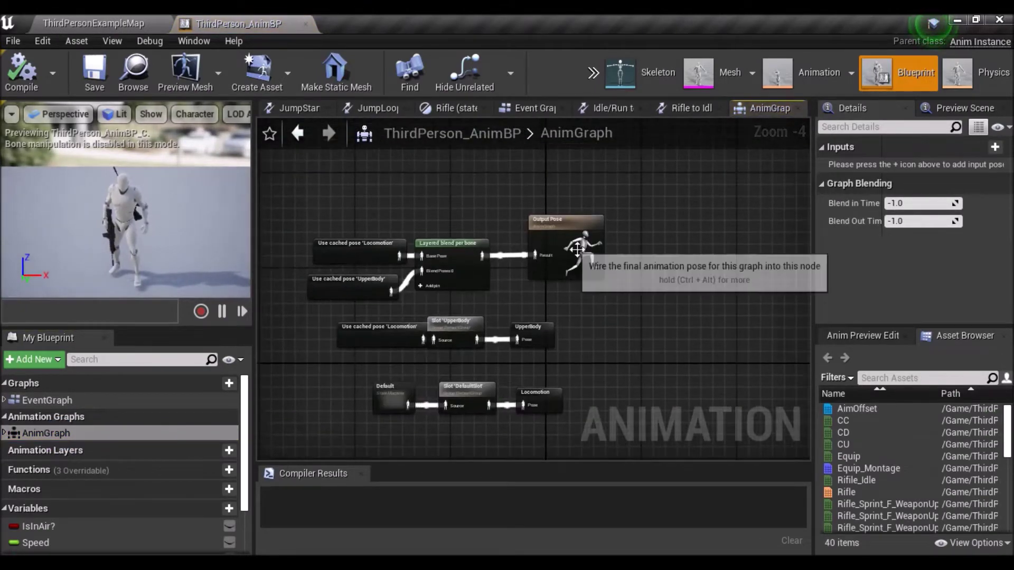
left_click_drag(580, 256, 676, 252)
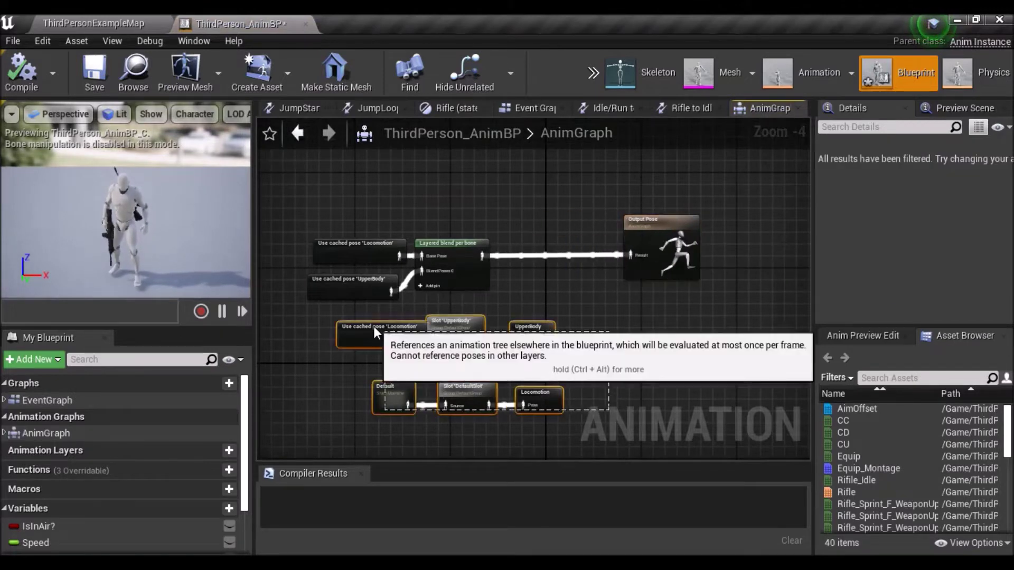
left_click_drag(565, 367, 333, 314)
right_click_drag(440, 328, 461, 369)
scroll(461, 369, "up", 4)
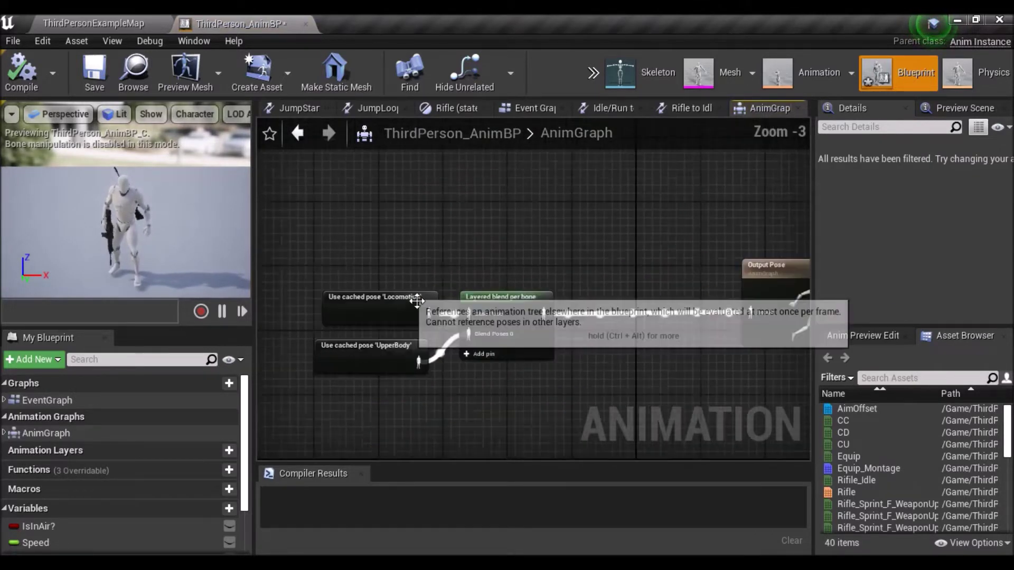
right_click_drag(641, 381, 599, 318)
scroll(599, 319, "down", 2)
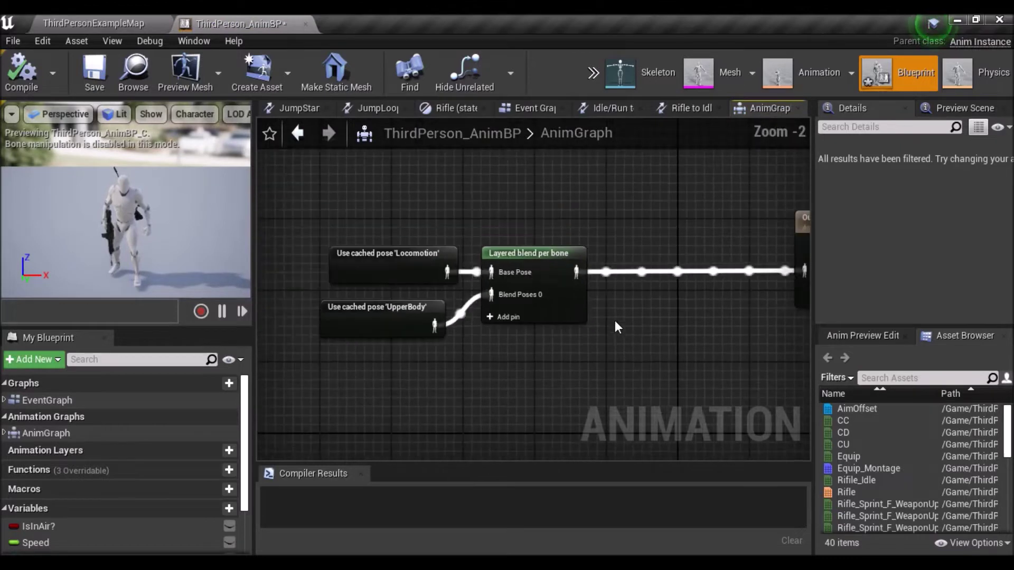
mouse_move(599, 384)
right_mouse_down()
mouse_move(563, 365)
mouse_move(553, 324)
right_mouse_up()
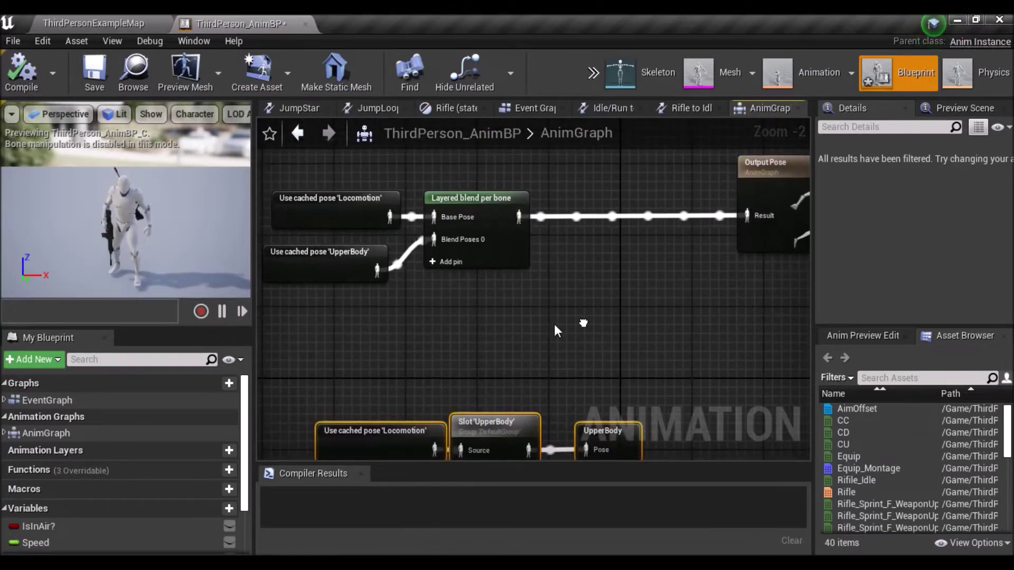
scroll(552, 323, "down", 1)
left_click_drag(529, 327, 352, 135)
- Duplicate the selected cached poses and Layered blend nodes below the originals
right_click(365, 211)
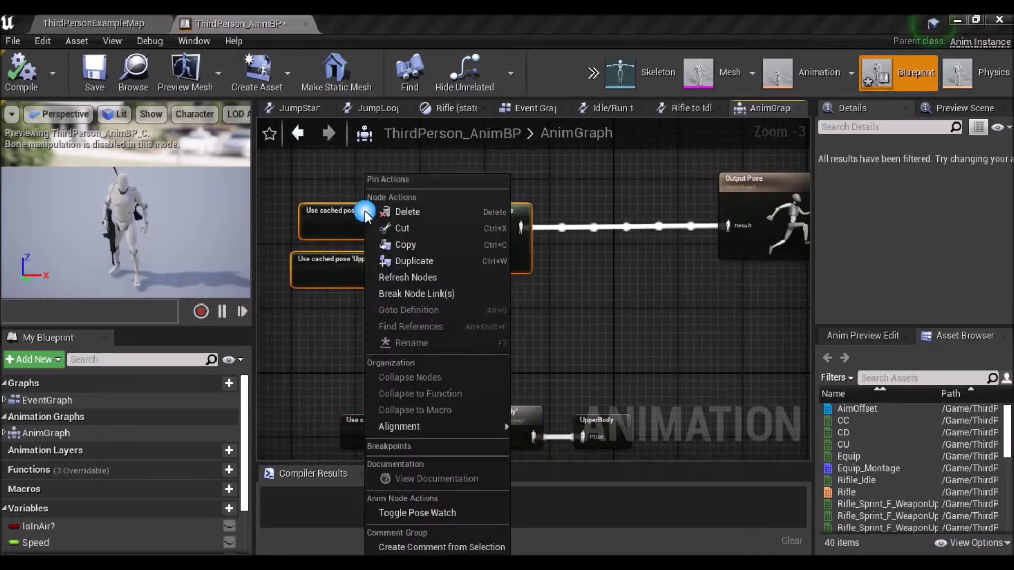
left_click(432, 261)
mouse_move(382, 219)
left_mouse_down()
mouse_move(382, 305)
mouse_move(358, 313)
left_mouse_up()
scroll(533, 226, "up", 3)
- Add a Blend Poses by bool fed by both layered blends, outputting into Output Pose Result
left_click_drag(516, 231, 556, 237)
type("blend")
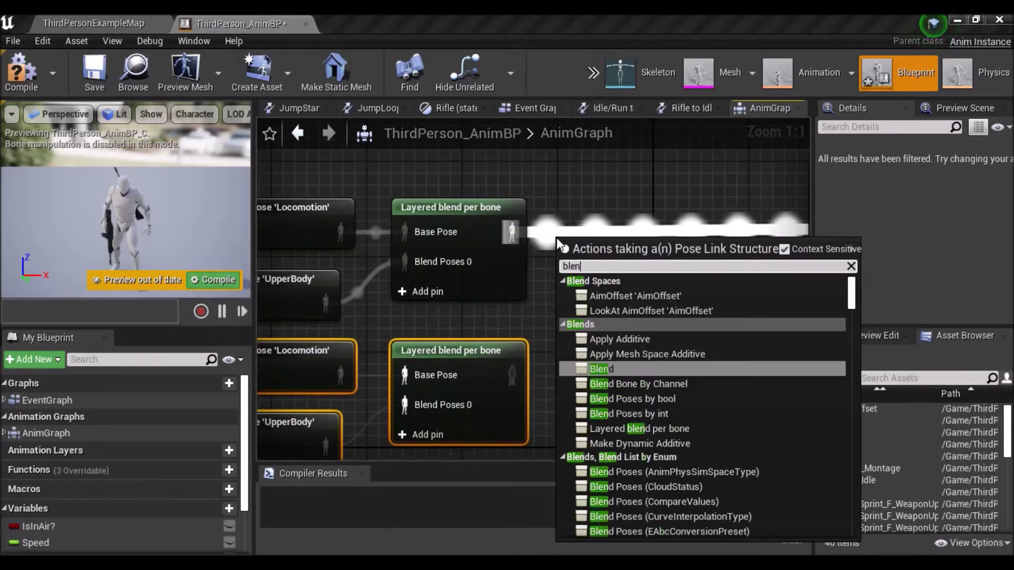
left_click(651, 399)
left_click_drag(654, 253, 690, 193)
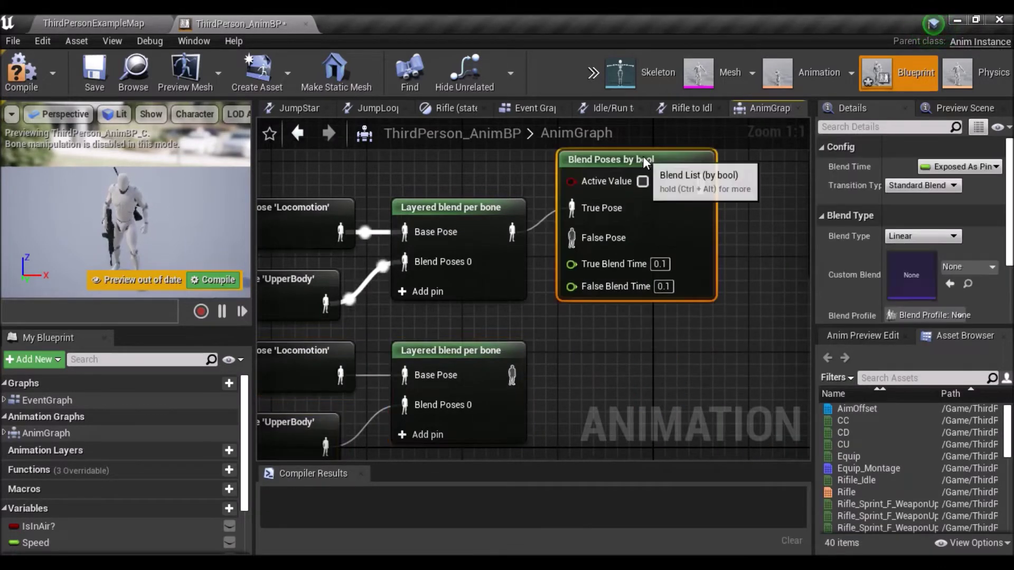
left_click_drag(511, 375, 608, 262)
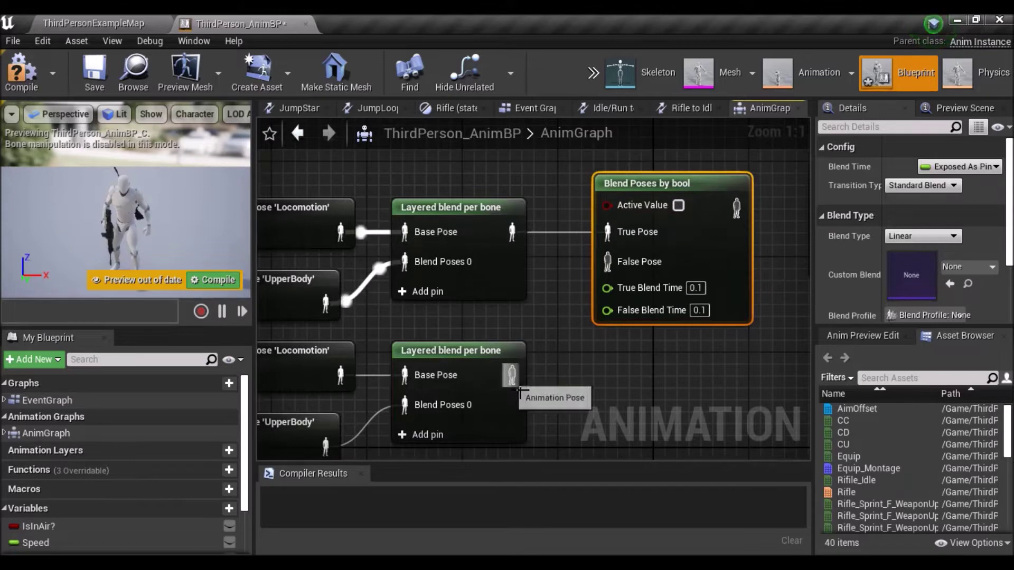
right_click_drag(639, 362, 448, 386)
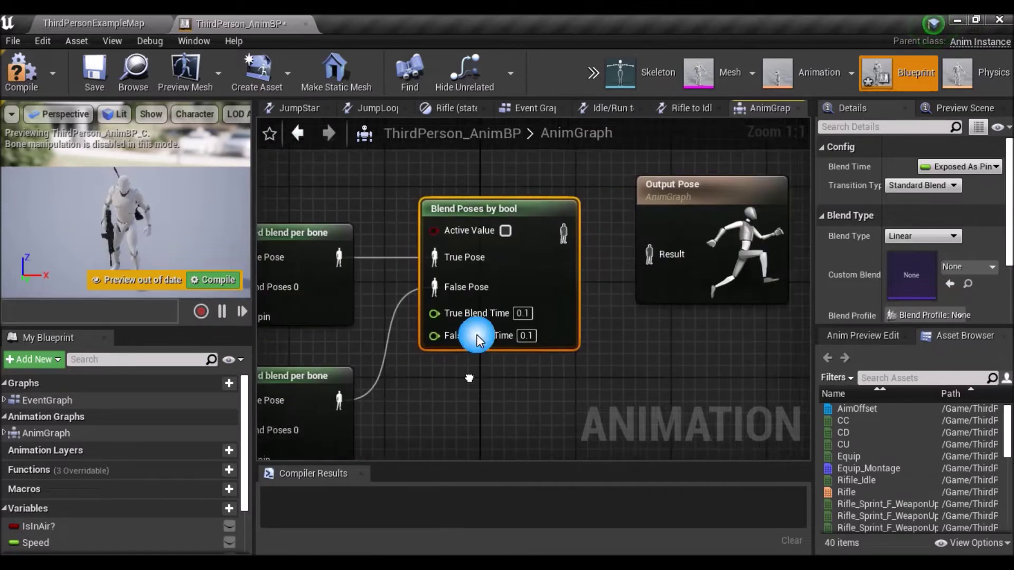
left_click_drag(548, 233, 658, 256)
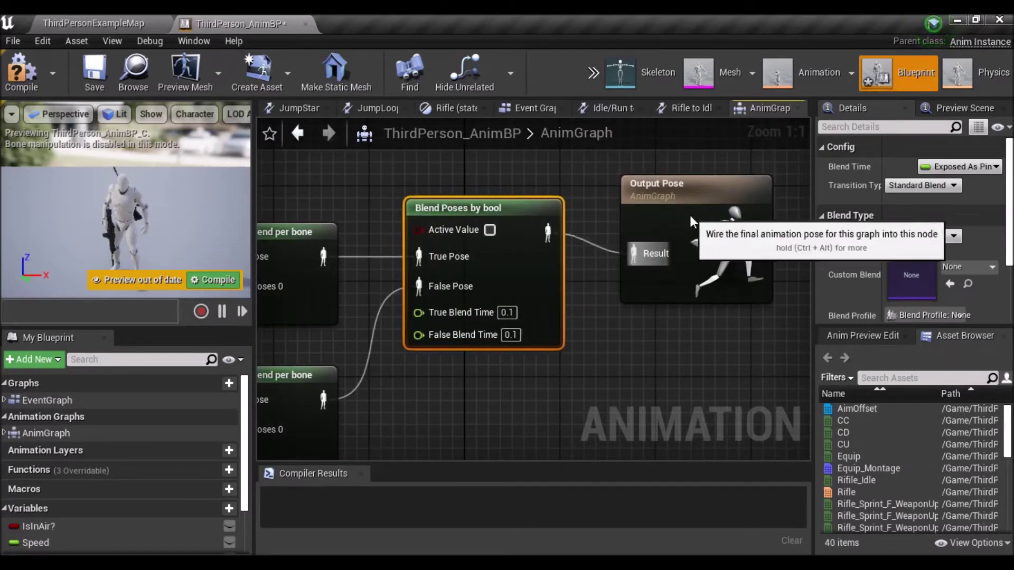
- Rearrange Output Pose and Blend Poses by bool, and drop the AimOffset asset in as a node
left_click_drag(690, 214, 799, 191)
left_click_drag(520, 249, 603, 247)
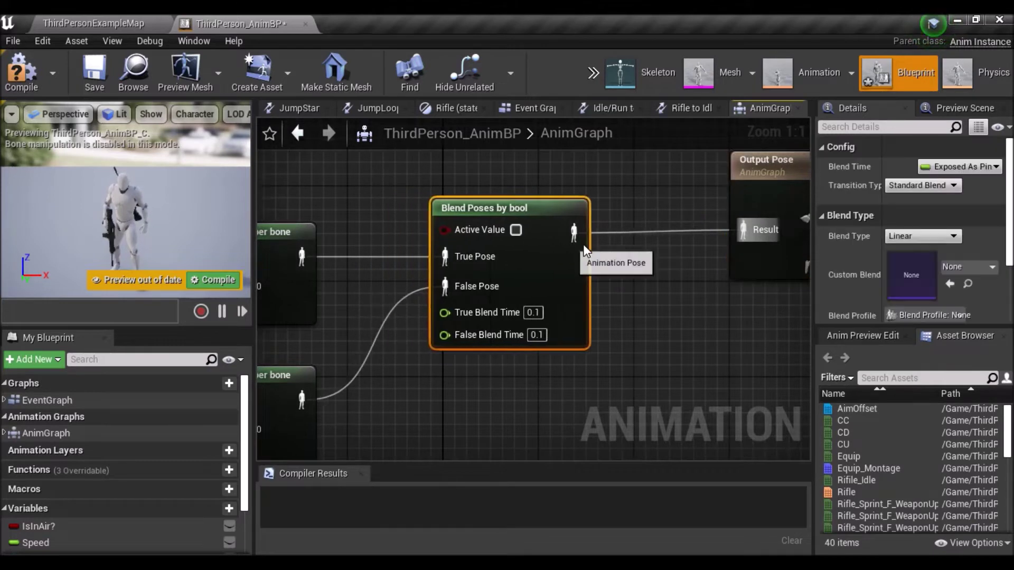
mouse_move(892, 408)
left_mouse_down()
mouse_move(312, 261)
mouse_move(348, 264)
left_mouse_up()
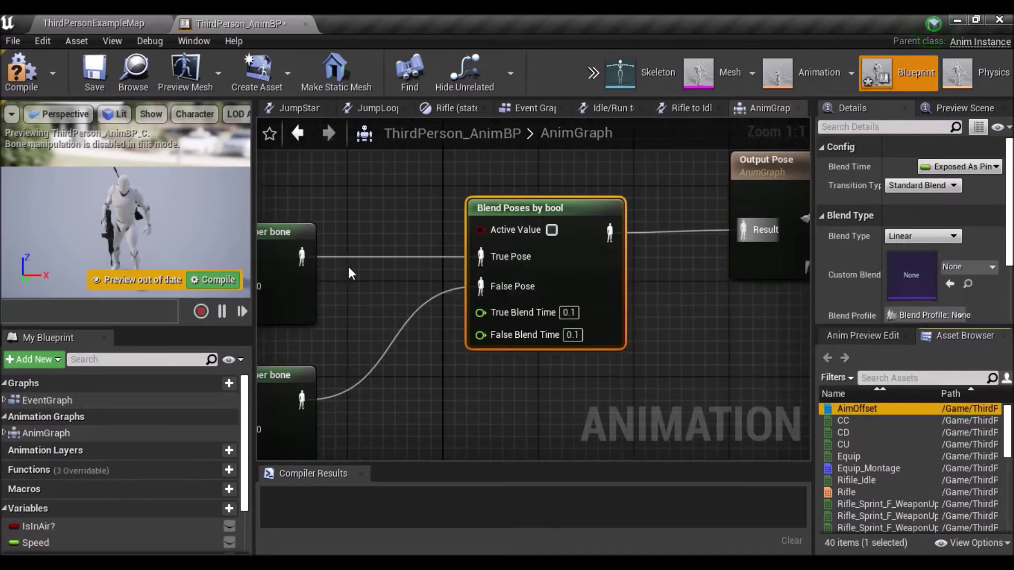
left_click_drag(889, 418, 360, 239)
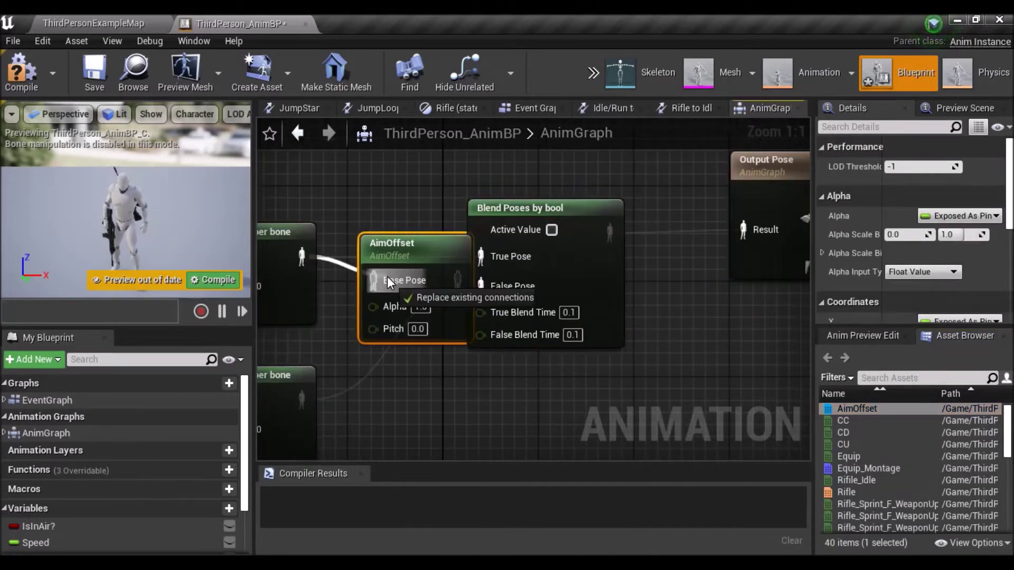
- Feed the layered blend into AimOffset Base Pose and stop exposing its Alpha pin
left_click_drag(388, 271, 388, 277)
mouse_move(448, 282)
left_mouse_down()
mouse_move(425, 259)
mouse_move(481, 256)
left_mouse_up()
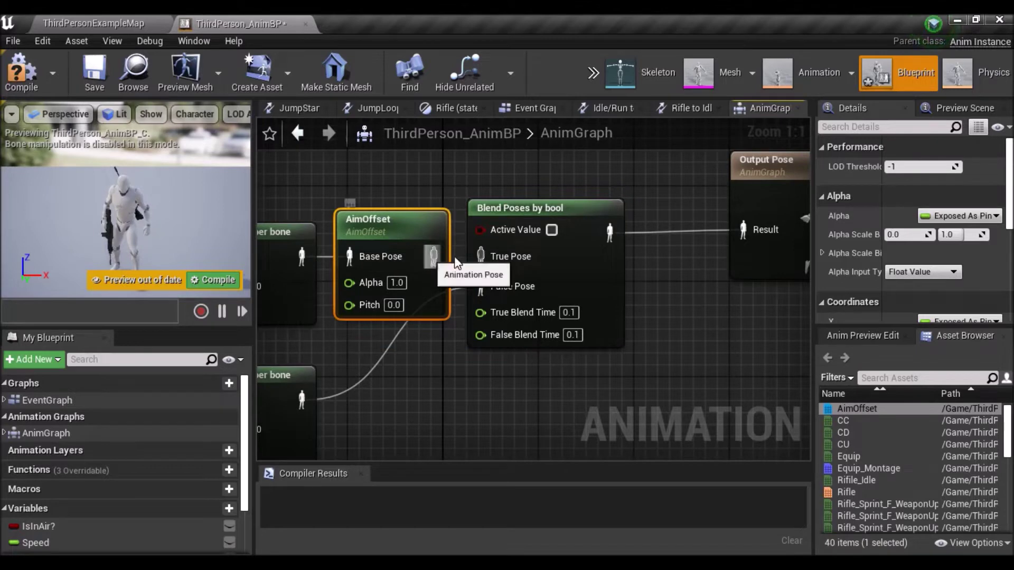
left_click(958, 216)
key("Escape")
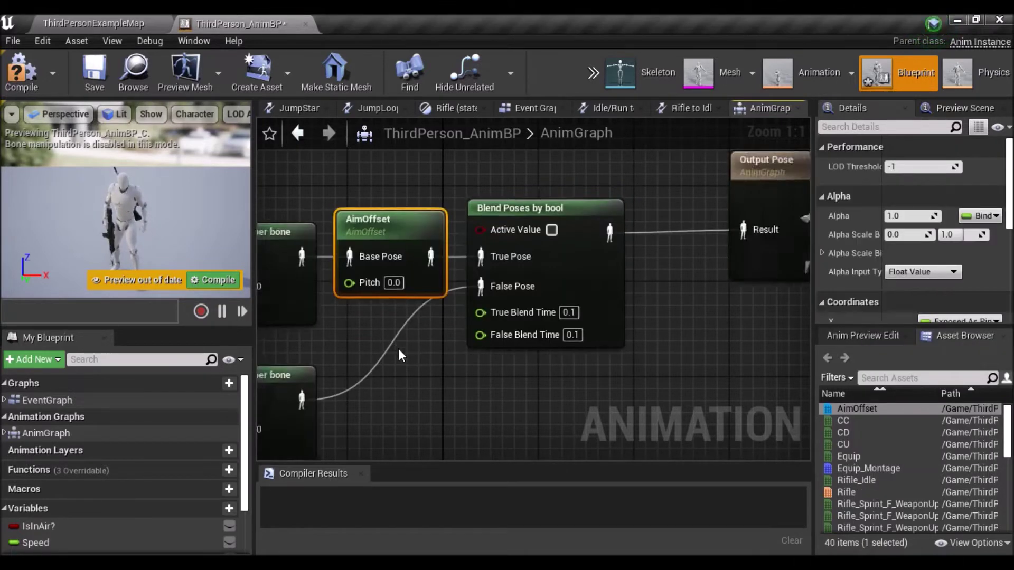
- Promote the AimOffset Pitch input to a Pitch variable placed above the Layered blend
right_click_drag(398, 348, 472, 366)
left_click_drag(424, 299, 362, 189)
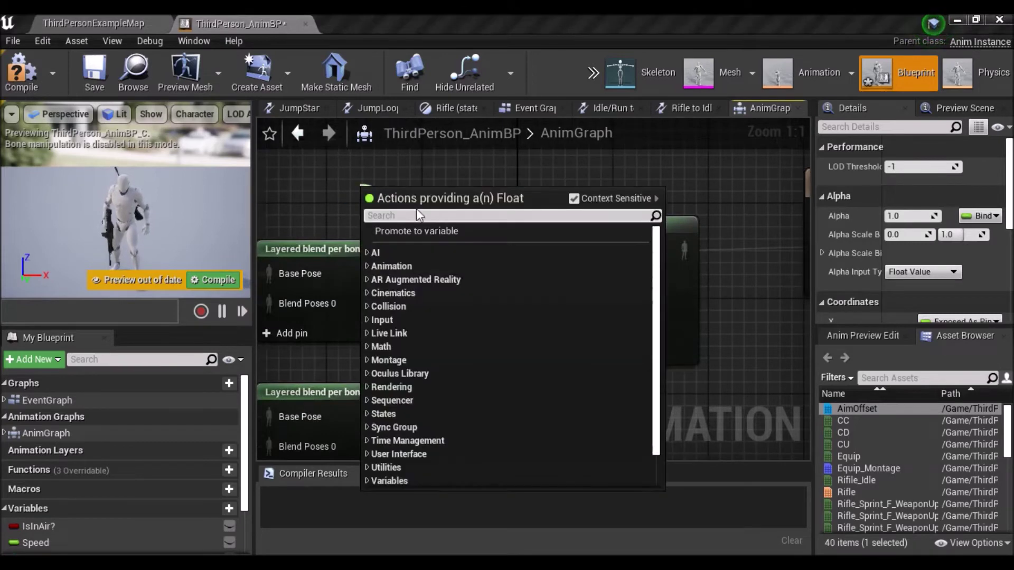
left_click(444, 227)
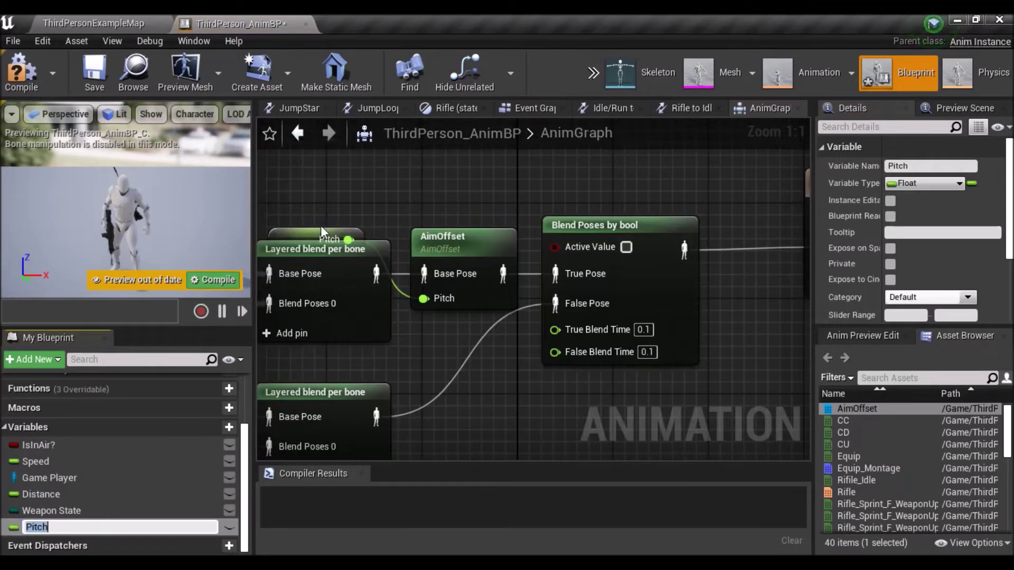
left_click_drag(290, 233, 296, 192)
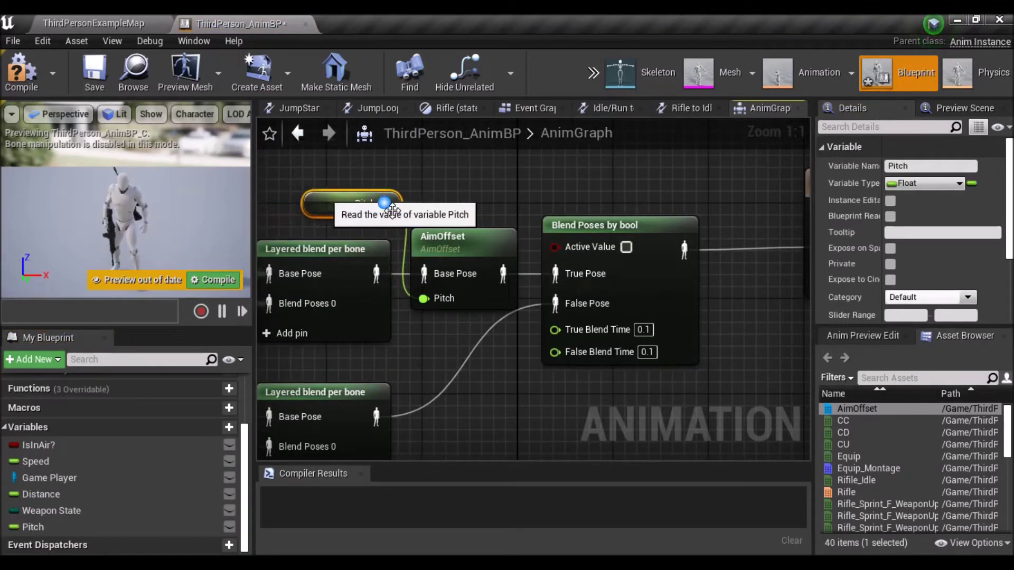
left_click(544, 193)
right_click_drag(544, 192, 544, 250)
scroll(544, 250, "down", 1)
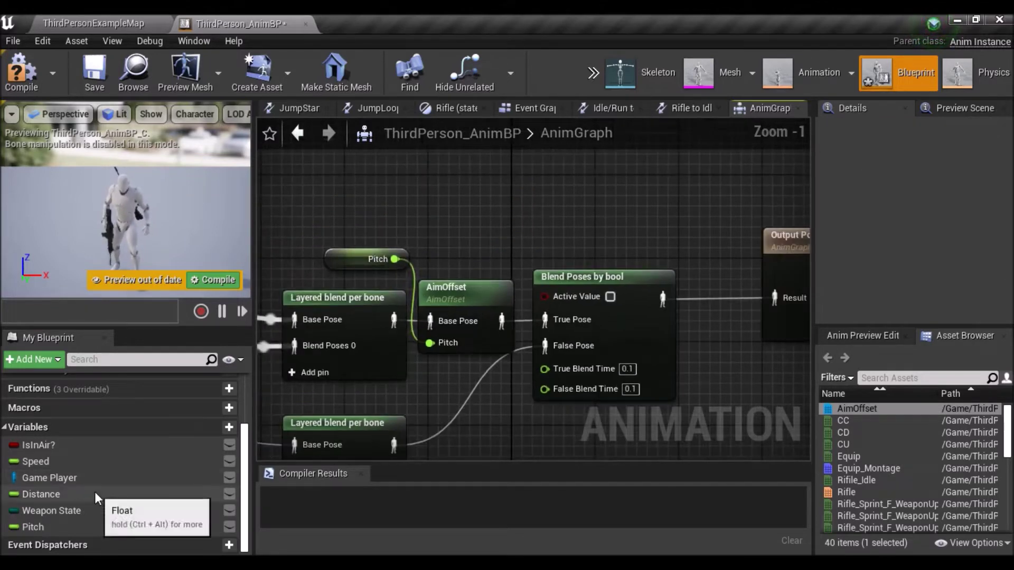
- Add a Weapon State getter feeding a not-equal (Enum) check
mouse_move(77, 511)
left_mouse_down("ctrl")
mouse_move(382, 219)
mouse_move(294, 176)
left_mouse_up("ctrl")
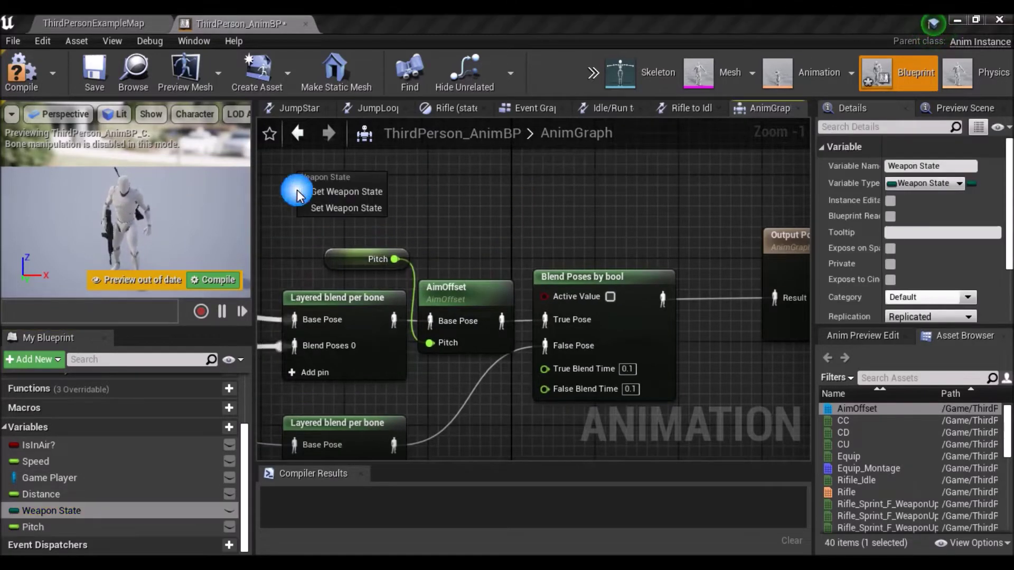
left_click(323, 188)
left_click_drag(364, 186, 434, 184)
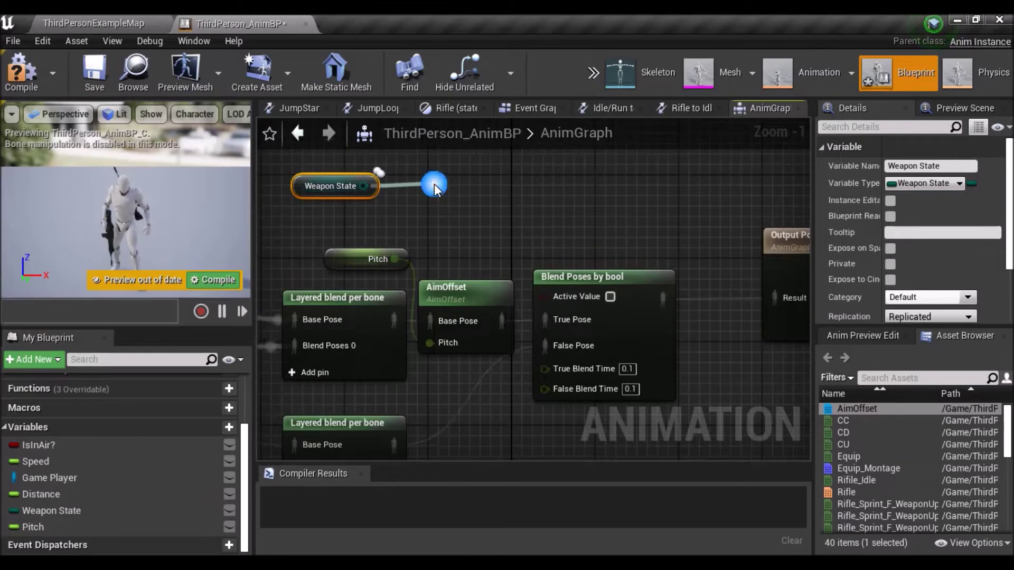
type("=")
left_click(502, 357)
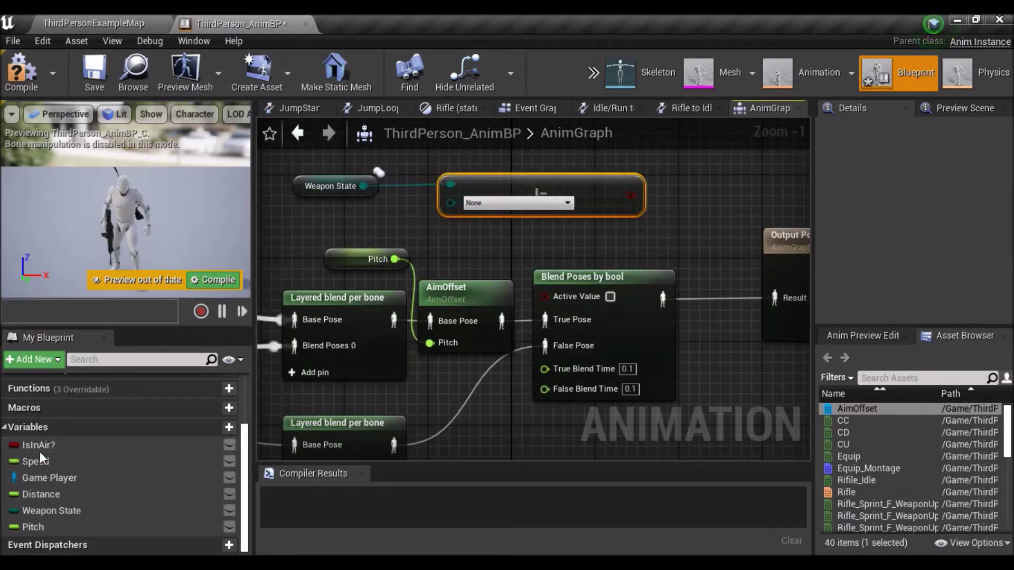
- Add a Speed getter feeding a float less-than check with B set to 305
left_click_drag(35, 461, 296, 216)
left_click(313, 234)
left_click_drag(363, 228, 395, 227)
type(">")
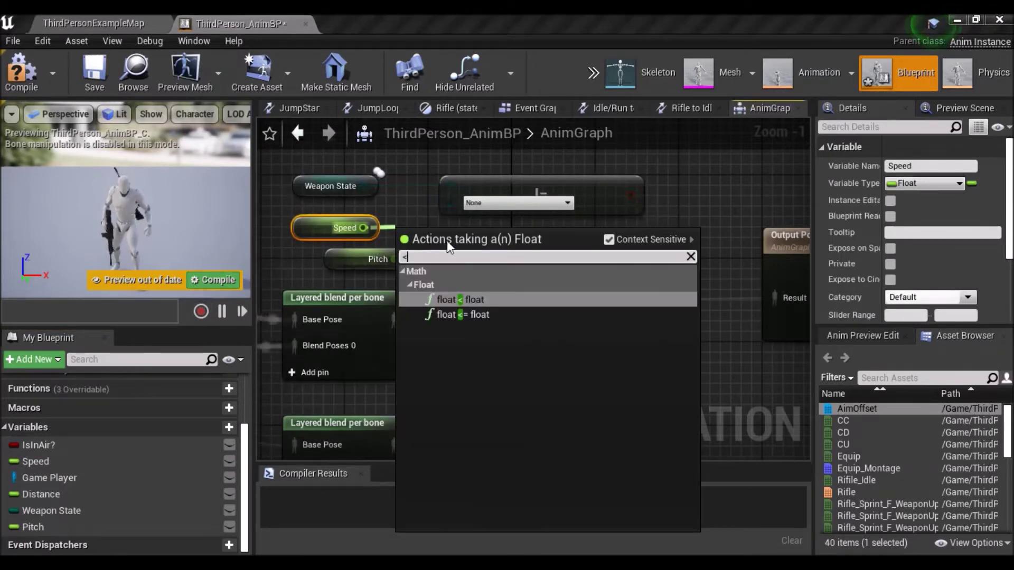
left_click(473, 305)
right_click_drag(467, 284, 454, 265)
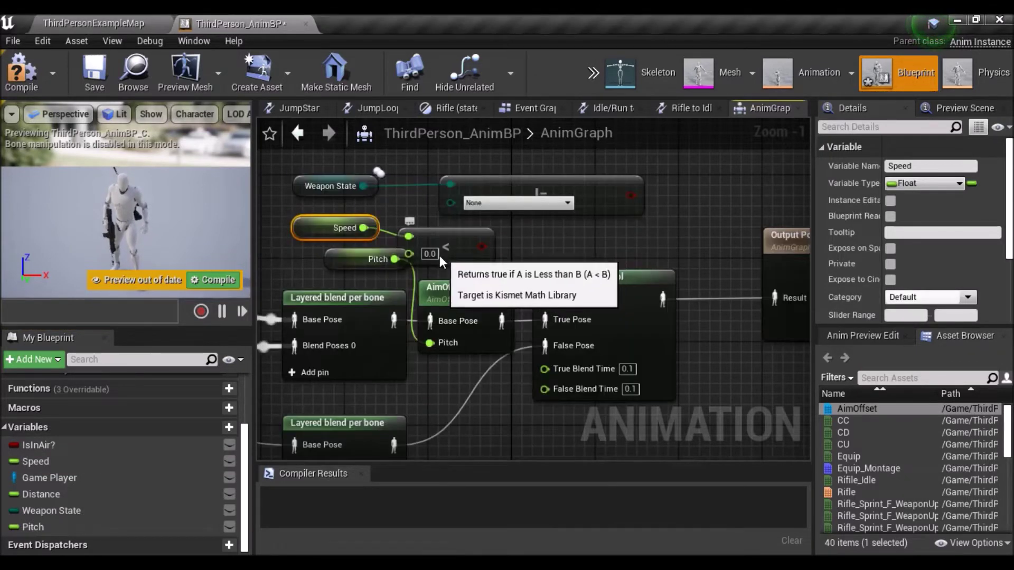
left_click(429, 254)
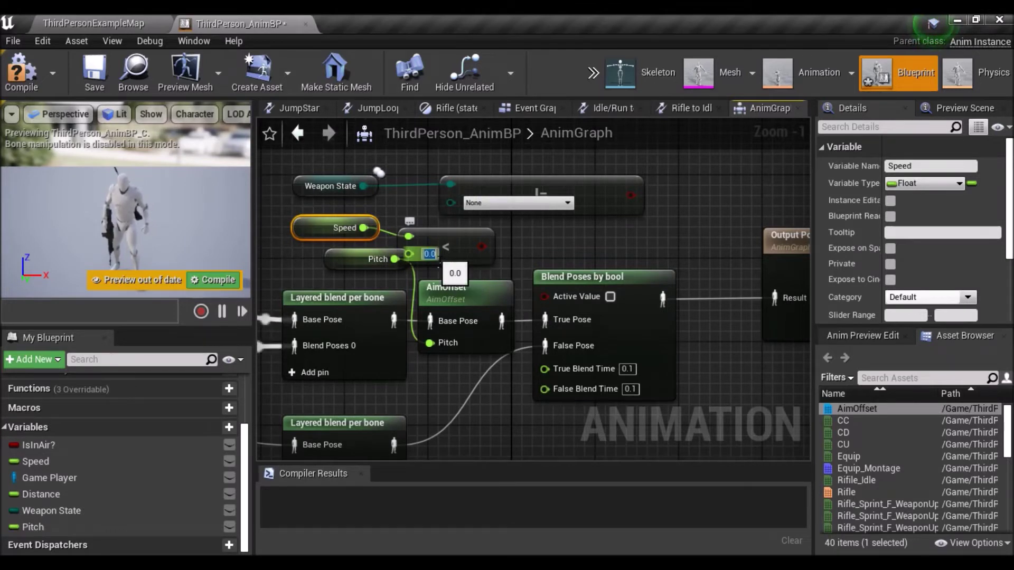
type("30")
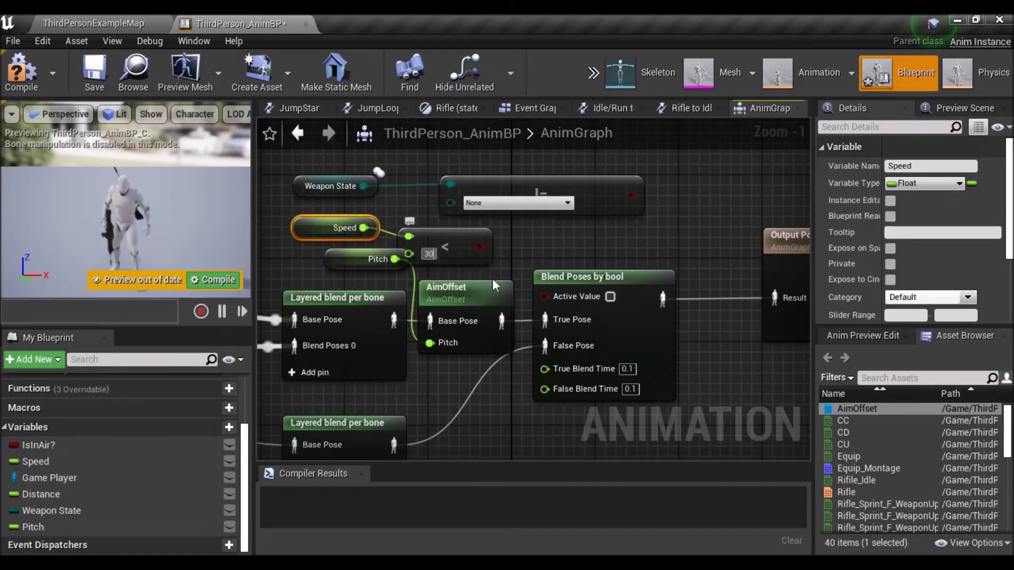
type("5")
left_click(499, 259)
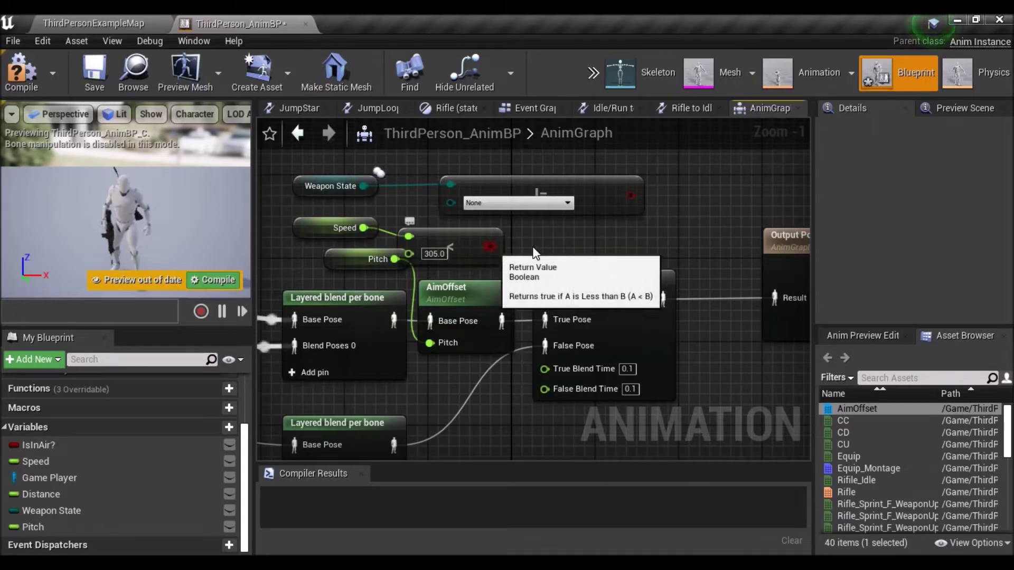
- Add an AND Boolean node fed by the Speed check
left_click_drag(490, 246, 540, 245)
type("and")
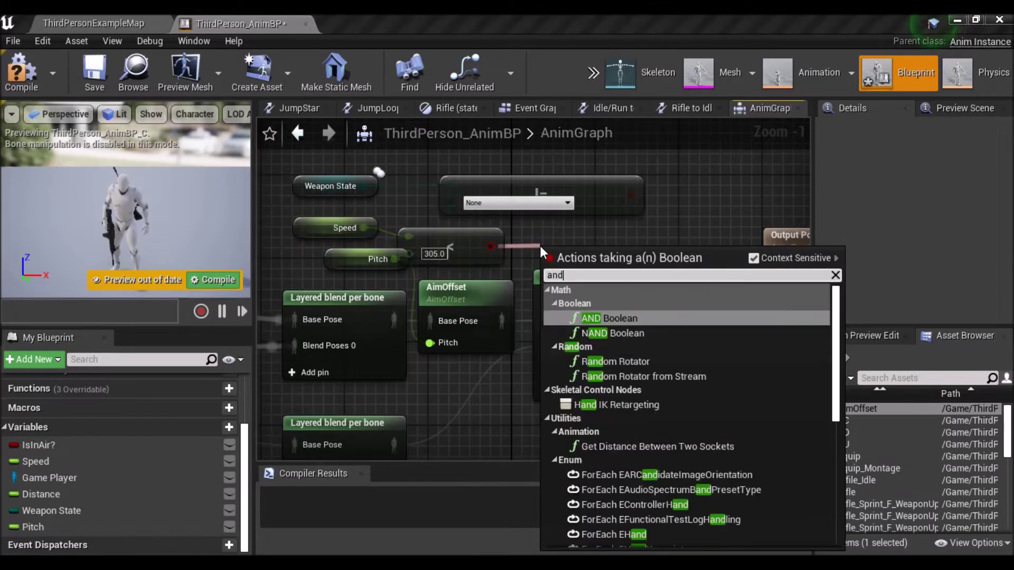
left_click(610, 319)
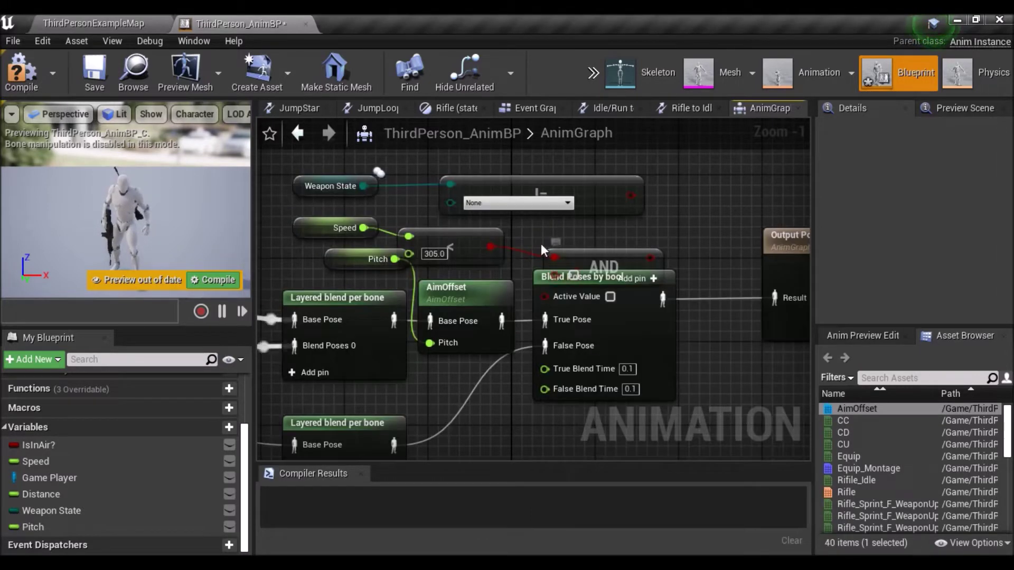
right_click_drag(540, 243, 602, 316)
- Wire the Weapon State check into the AND and arrange Speed above Weapon State
mouse_move(328, 244)
left_mouse_down()
mouse_move(652, 311)
mouse_move(652, 325)
mouse_move(535, 278)
left_mouse_up()
left_click(570, 330)
right_click_drag(570, 330, 627, 277)
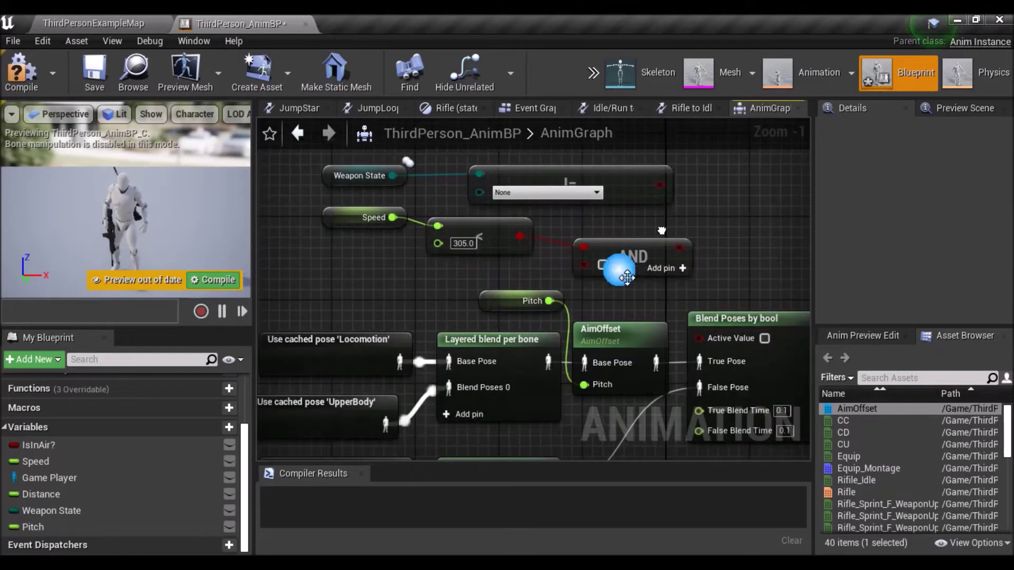
left_click(431, 253)
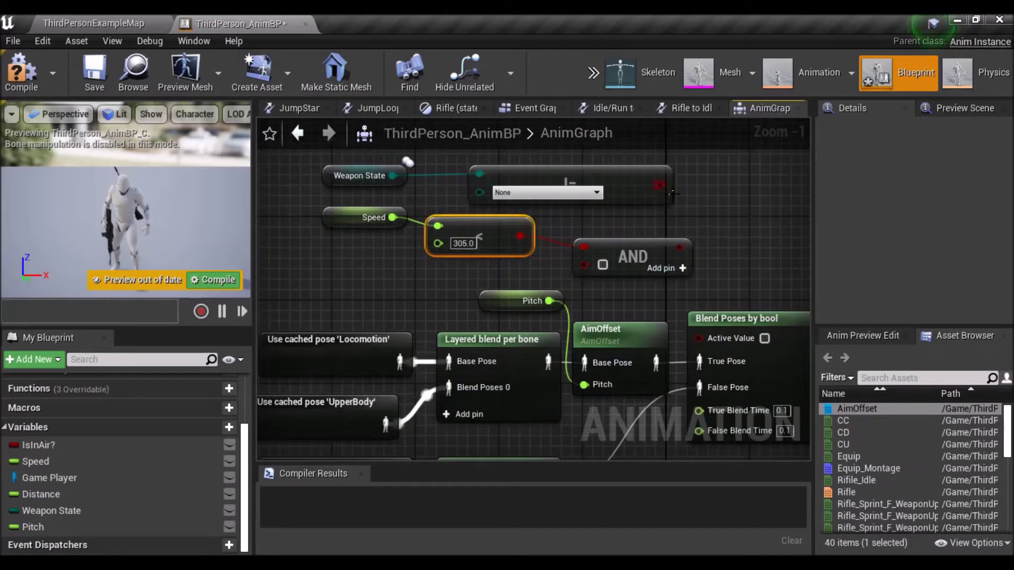
left_click_drag(660, 184, 583, 264)
right_click_drag(364, 136, 366, 189)
mouse_move(368, 196)
left_mouse_down()
mouse_move(507, 243)
mouse_move(475, 315)
left_mouse_up()
mouse_move(351, 222)
left_mouse_down()
mouse_move(488, 293)
mouse_move(476, 214)
left_mouse_up()
right_click(499, 224)
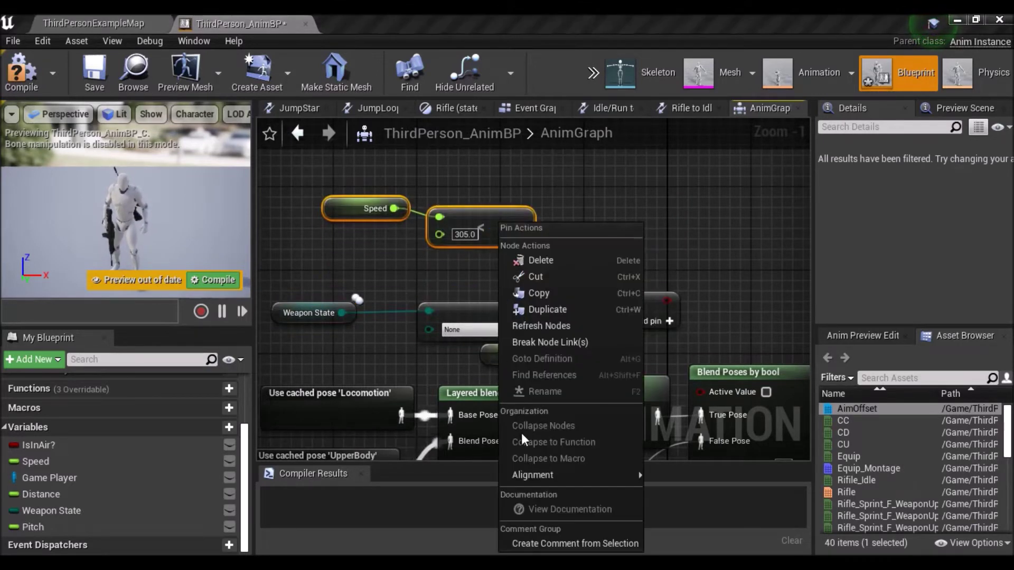
- Straighten the Speed-to-comparison wire and reposition the AND and not-equal nodes
mouse_move(533, 475)
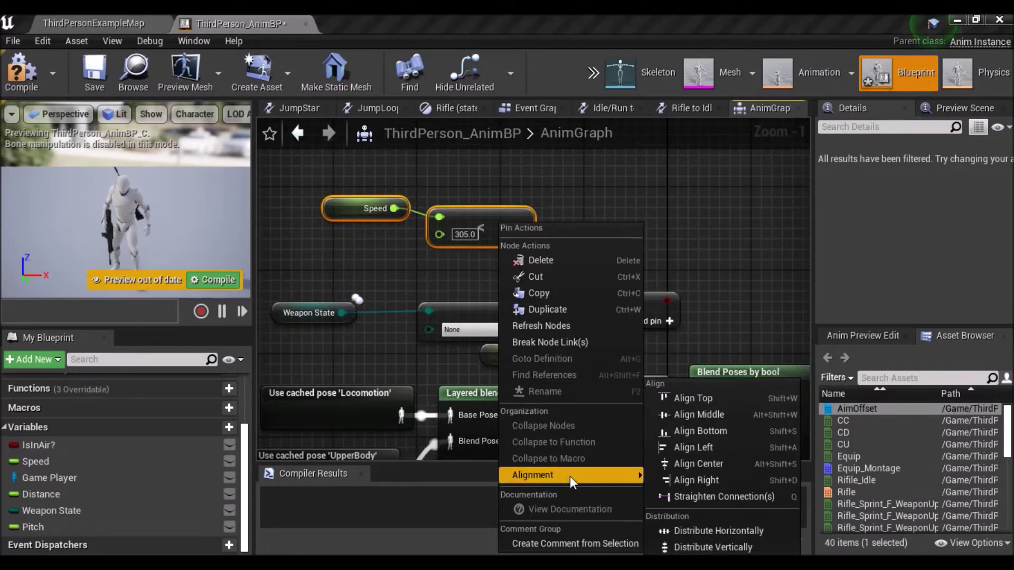
left_click(679, 496)
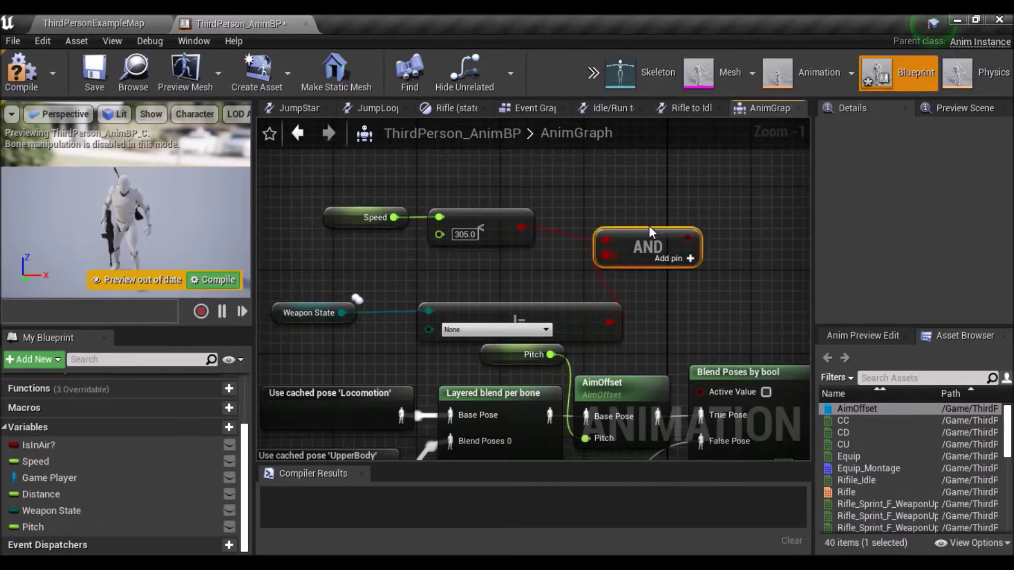
left_click_drag(629, 285, 640, 264)
left_click_drag(500, 325, 398, 251)
- Connect the AND result to Active Value on Blend Poses by bool and regroup the check nodes
left_click_drag(635, 219, 664, 363)
right_click_drag(589, 294, 686, 319)
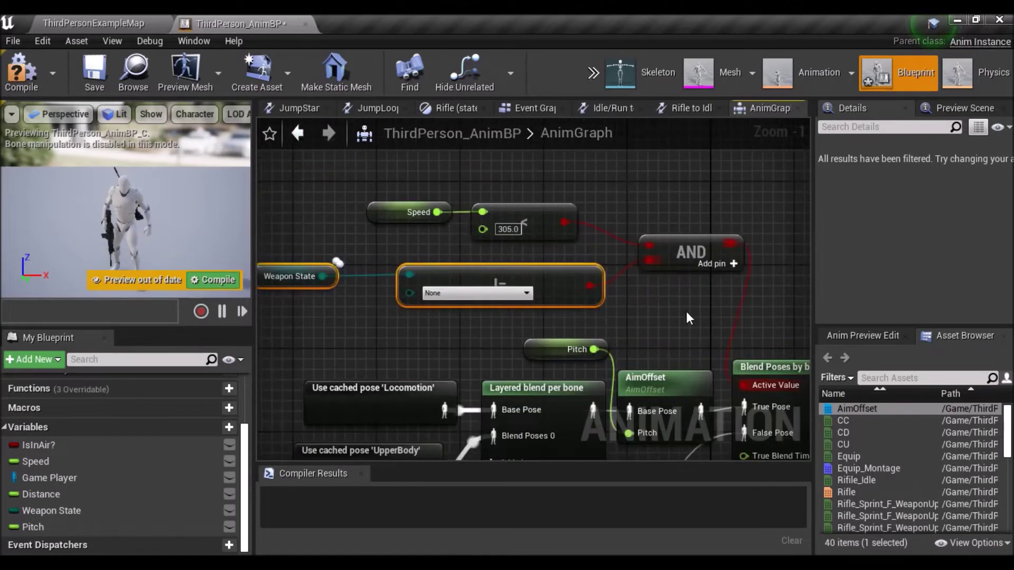
left_click_drag(686, 311, 309, 203)
left_click_drag(670, 242, 638, 253)
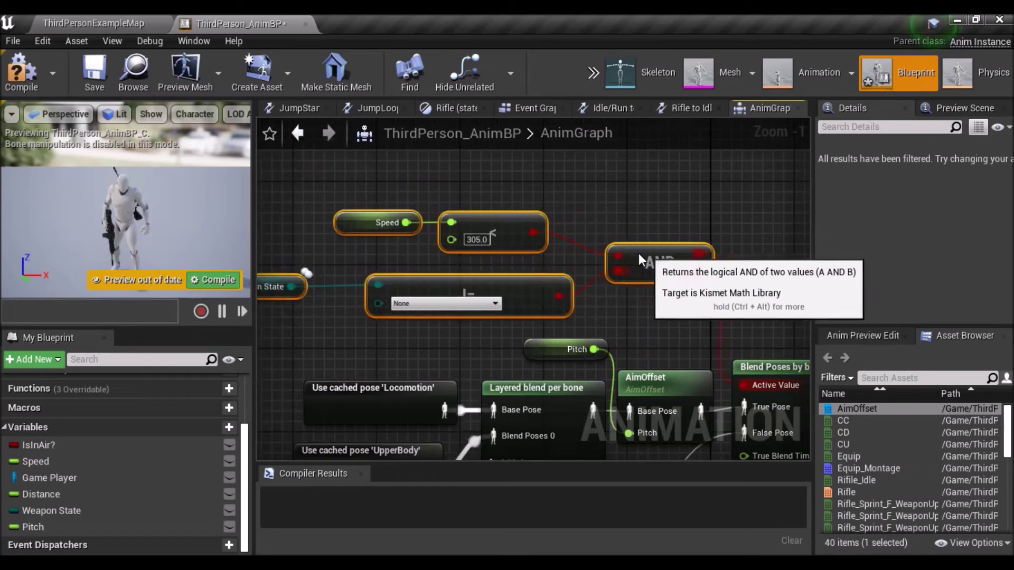
- Review the AimOffset-to-Output Pose chain, then compile and save ThirdPerson_AnimBP
left_click(669, 310)
right_click_drag(739, 443, 606, 318)
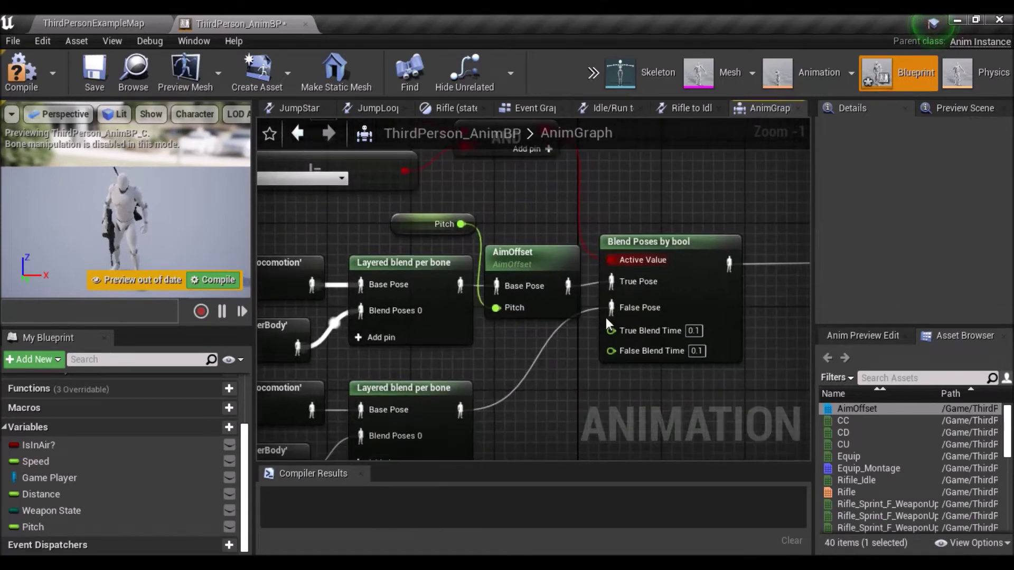
right_click_drag(566, 375, 609, 353)
scroll(609, 353, "down", 1)
mouse_move(595, 243)
right_mouse_down()
mouse_move(667, 240)
mouse_move(514, 217)
right_mouse_up()
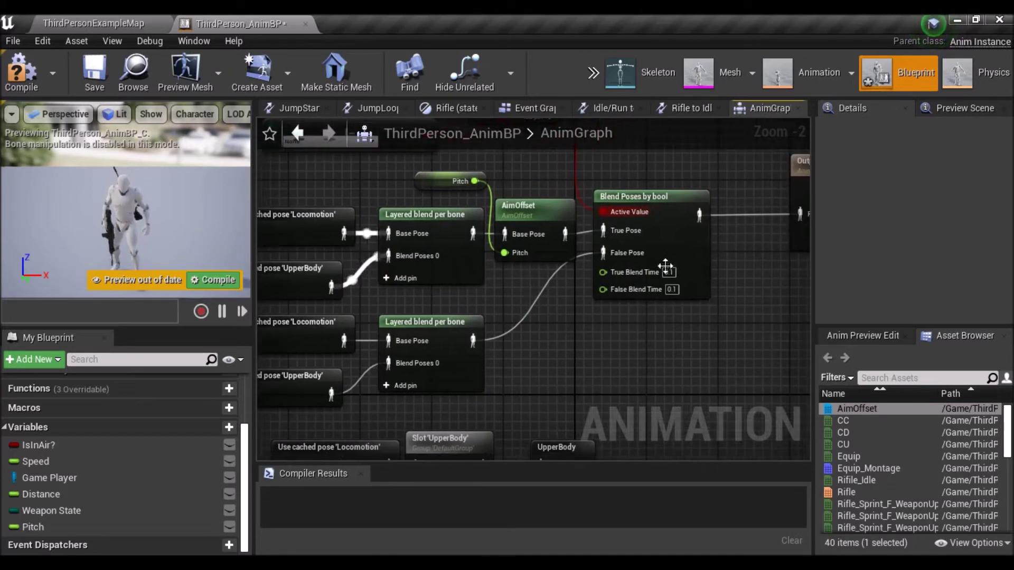
left_click(671, 233)
right_click_drag(704, 217, 567, 255)
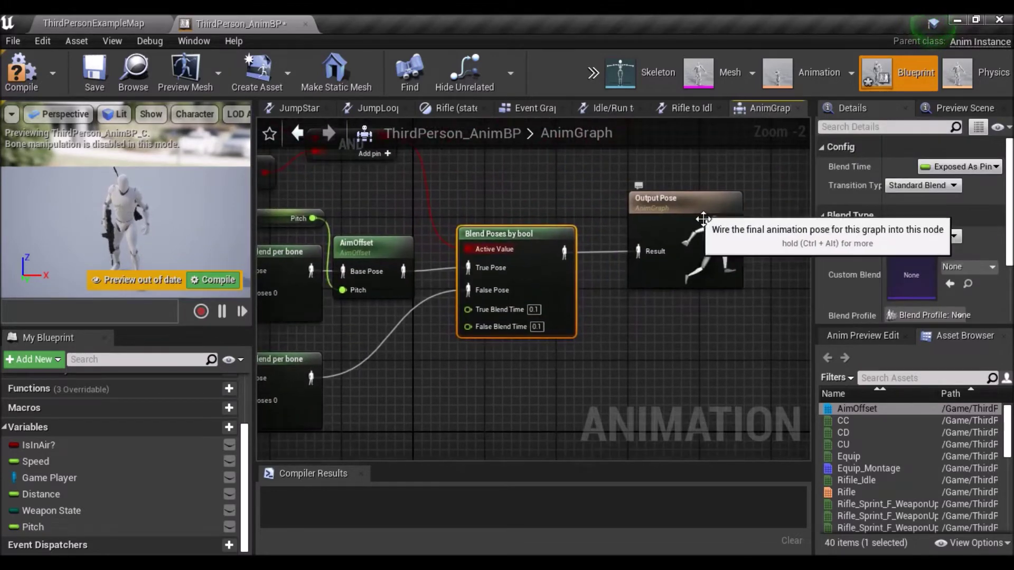
left_click(21, 70)
left_click(104, 72)
- Open the Event Graph and bring the Try Get Pawn Owner node into view
scroll(109, 457, "up", 3)
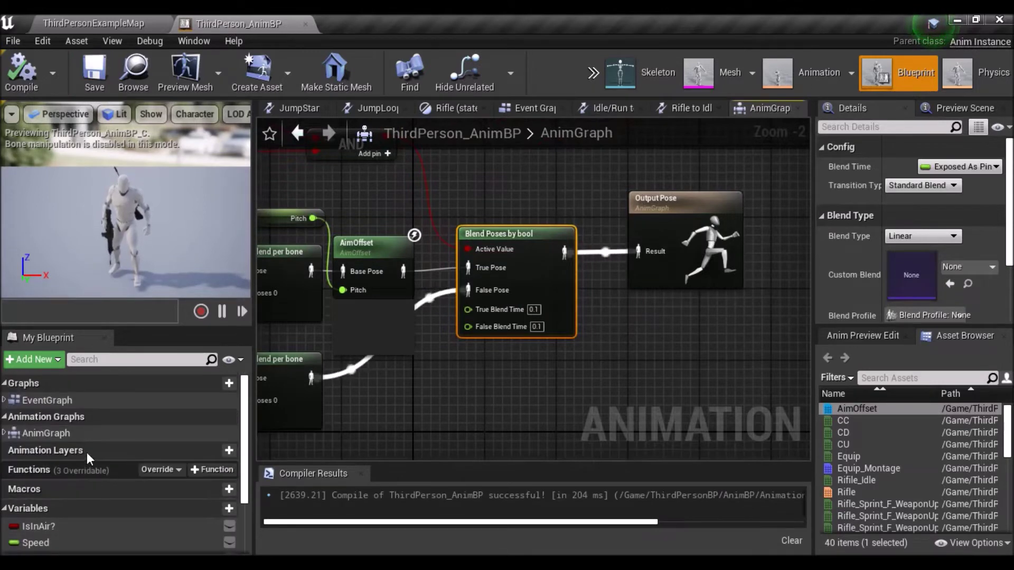
double_click(85, 400)
right_click_drag(462, 407, 431, 316)
scroll(431, 316, "down", 2)
scroll(430, 323, "down", 2)
scroll(455, 379, "down", 1)
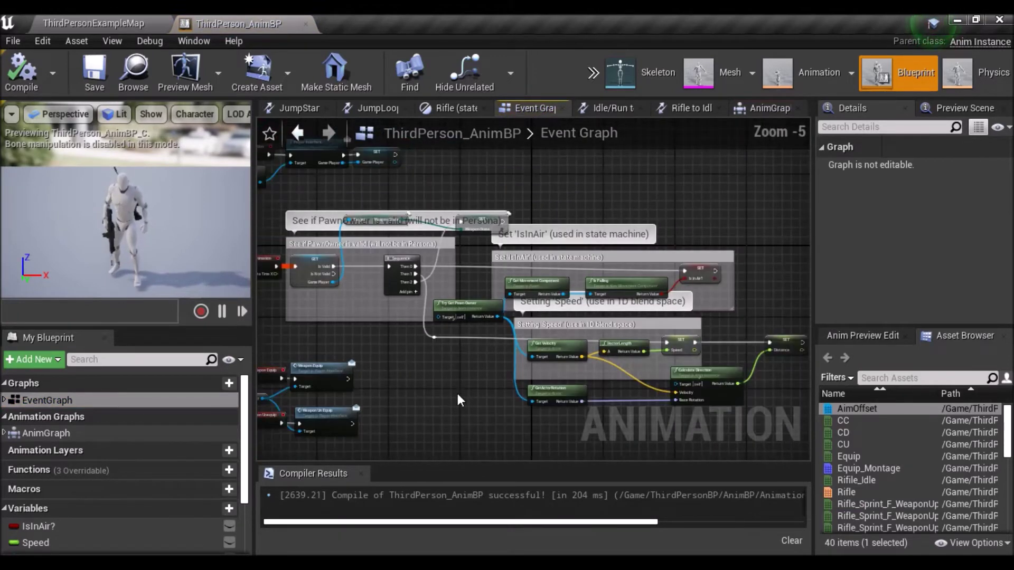
right_click_drag(457, 399, 405, 357)
scroll(648, 312, "up", 5)
right_click_drag(700, 331, 687, 330)
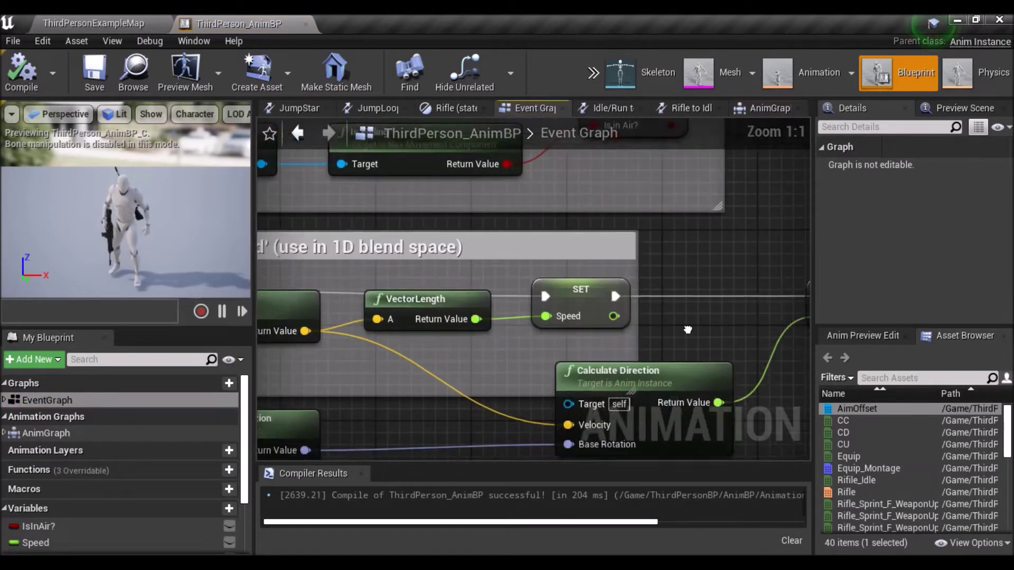
scroll(687, 329, "down", 3)
right_click_drag(608, 338, 632, 309)
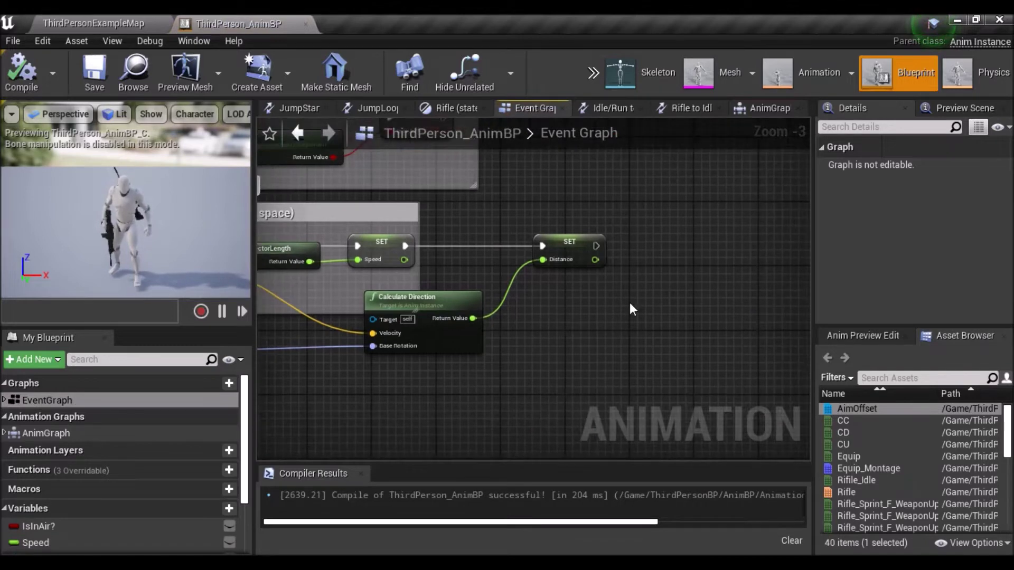
right_click_drag(561, 334, 644, 373)
scroll(441, 342, "down", 3)
scroll(446, 339, "up", 3)
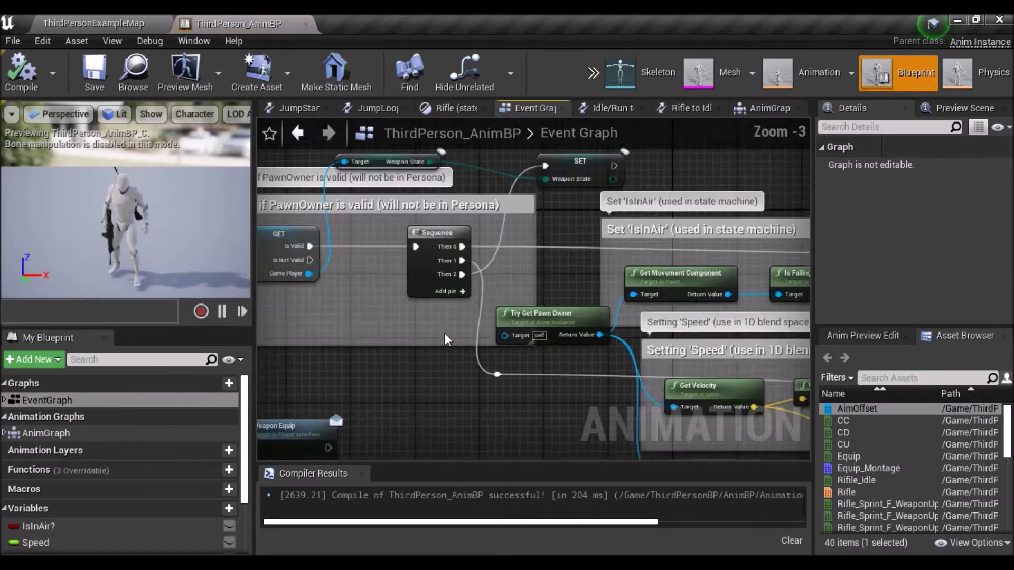
scroll(460, 306, "up", 1)
mouse_move(446, 339)
right_mouse_down()
mouse_move(460, 307)
mouse_move(380, 282)
right_mouse_up()
- Add a Get Base Aim Rotation node fed by Try Get Pawn Owner's Return Value
left_click_drag(335, 195, 426, 420)
type("aim")
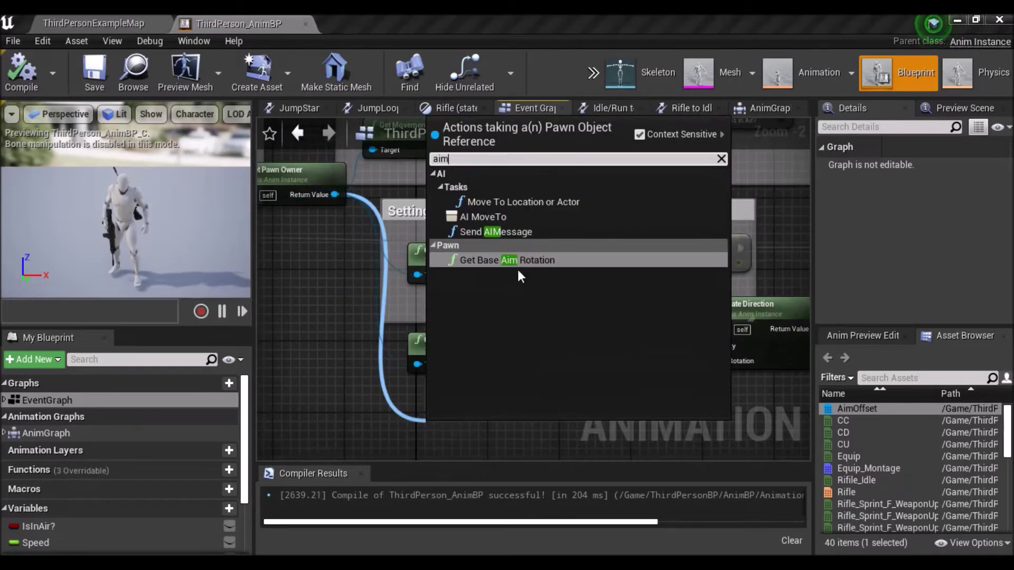
left_click(516, 260)
scroll(526, 411, "up", 1)
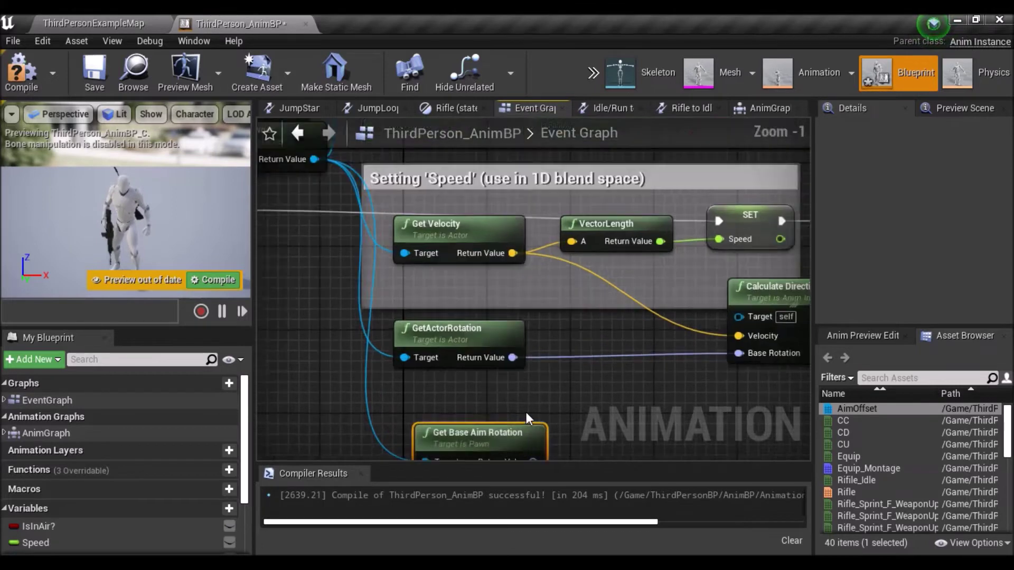
right_click_drag(526, 412, 495, 292)
scroll(495, 292, "up", 1)
- Split the aim rotation output pin into Roll, Pitch and Yaw
right_click(508, 331)
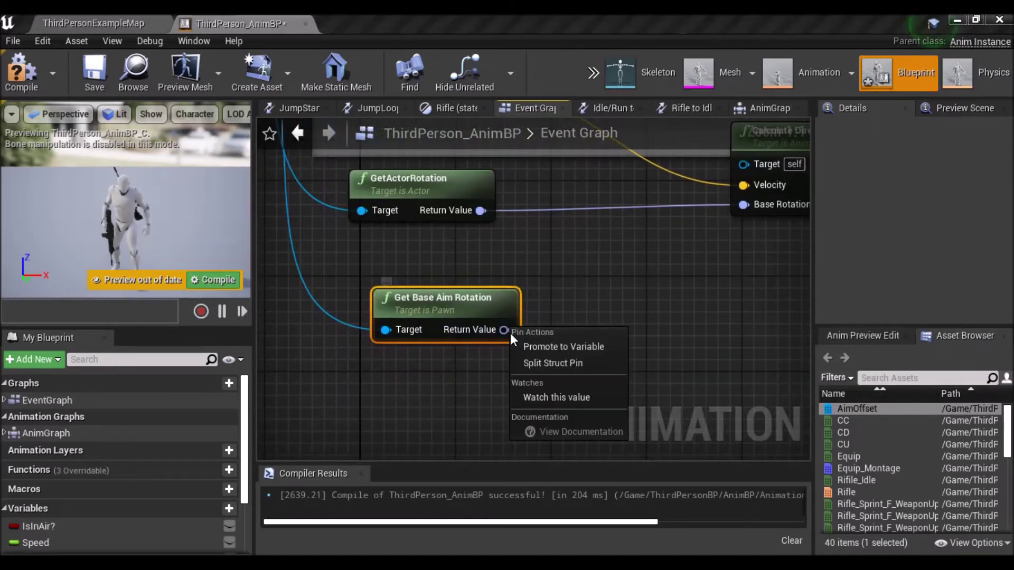
left_click(553, 363)
mouse_move(637, 350)
right_mouse_down()
mouse_move(654, 352)
mouse_move(564, 378)
right_mouse_up()
scroll(581, 365, "down", 2)
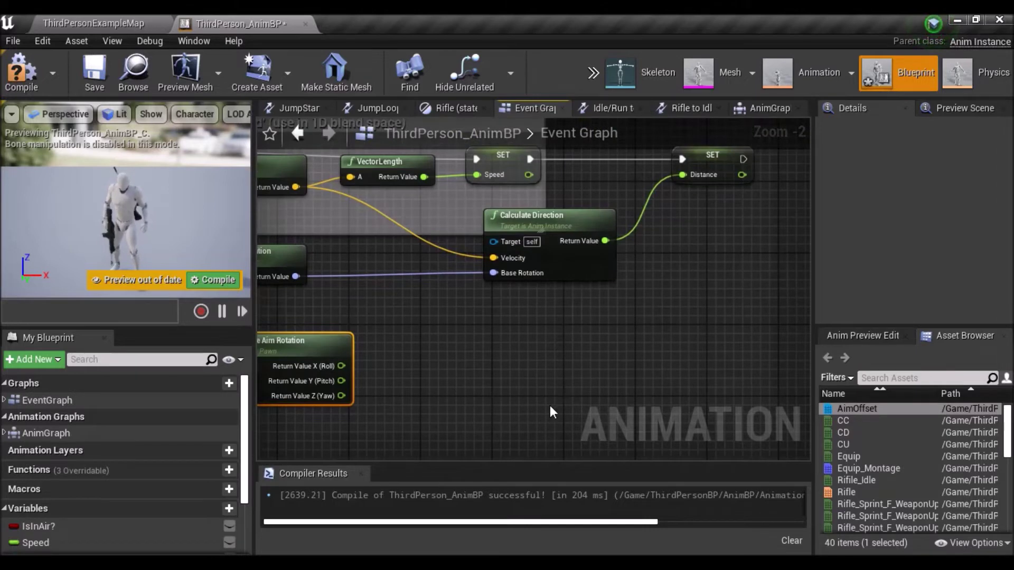
right_click_drag(508, 399, 482, 379)
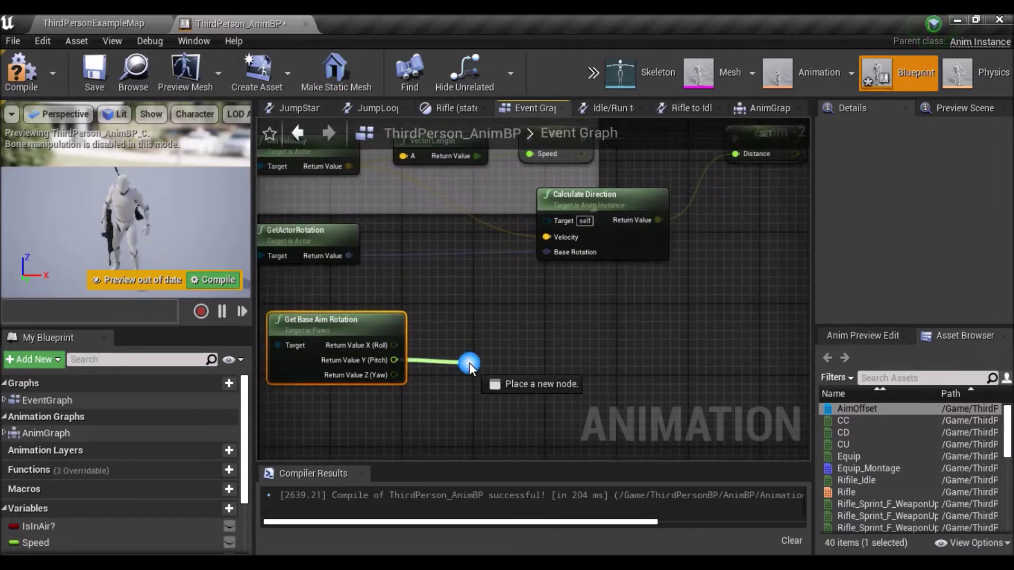
- Add a float >= float comparison node from the Pitch value
left_click_drag(394, 361, 469, 363)
type(">")
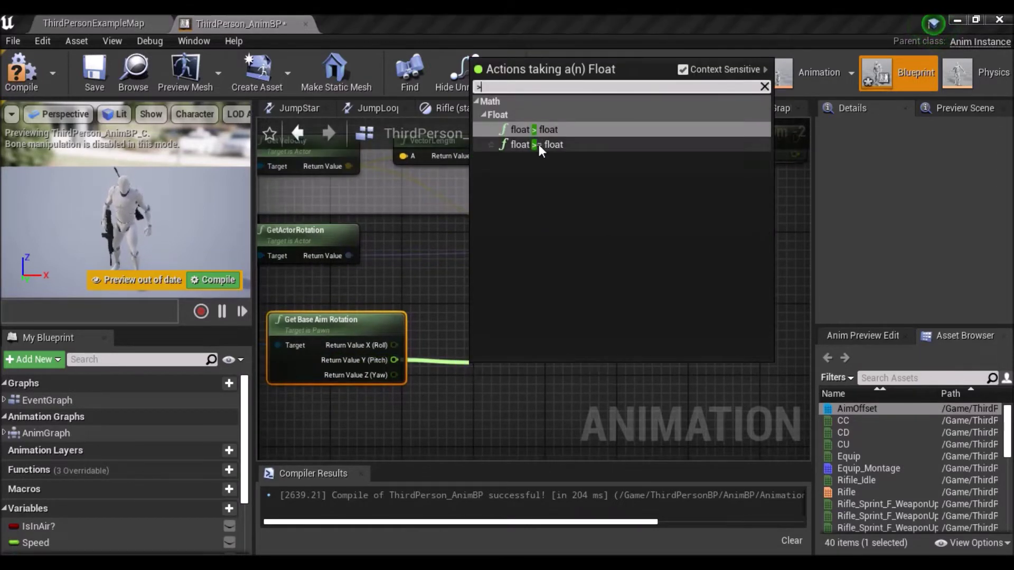
left_click(539, 144)
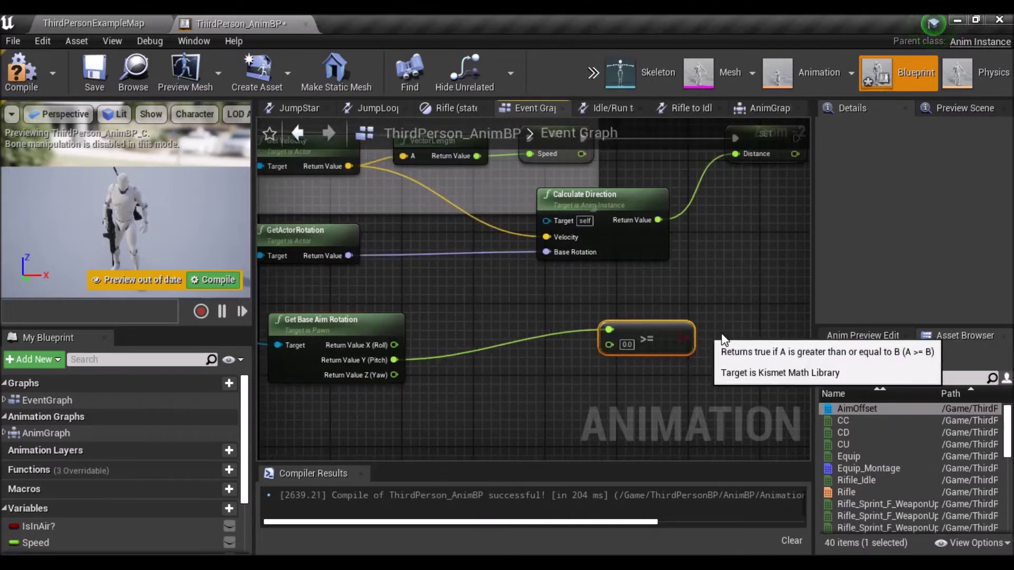
left_click_drag(533, 380, 734, 349)
right_click_drag(734, 348, 539, 359)
left_click_drag(539, 360, 619, 378)
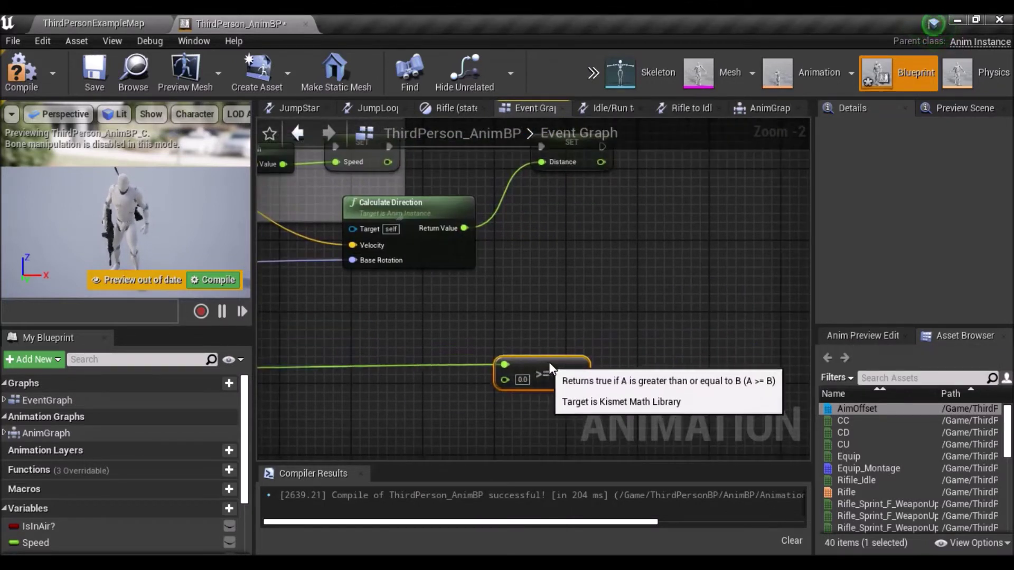
- Add a Branch node that runs after SET Distance
left_click(623, 238)
right_click_drag(628, 248, 562, 301)
left_click_drag(618, 301, 660, 198)
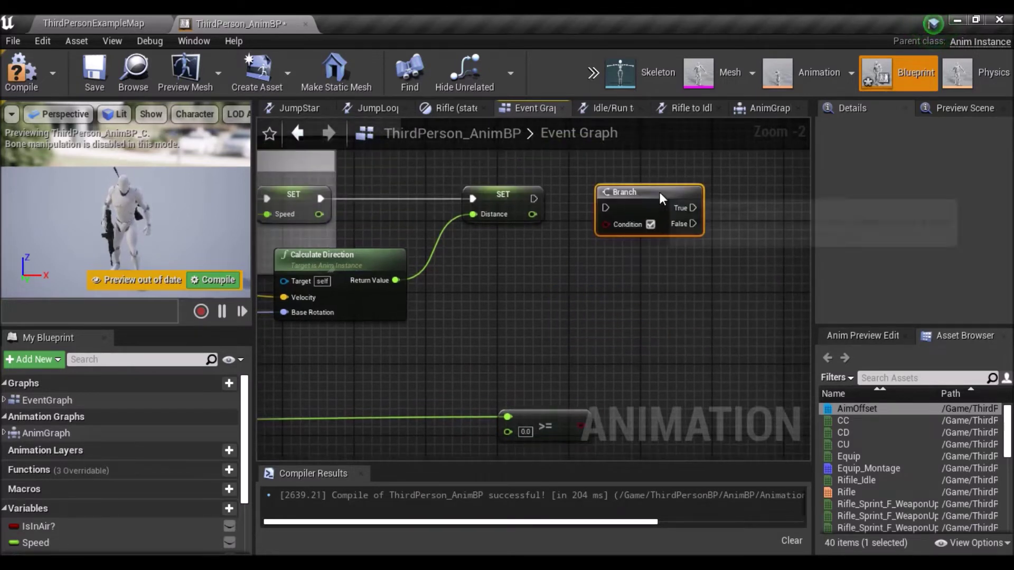
mouse_move(534, 198)
left_mouse_down()
mouse_move(607, 209)
mouse_move(654, 180)
left_mouse_up()
mouse_move(553, 428)
left_mouse_down()
mouse_move(577, 257)
mouse_move(566, 275)
mouse_move(620, 220)
left_mouse_up()
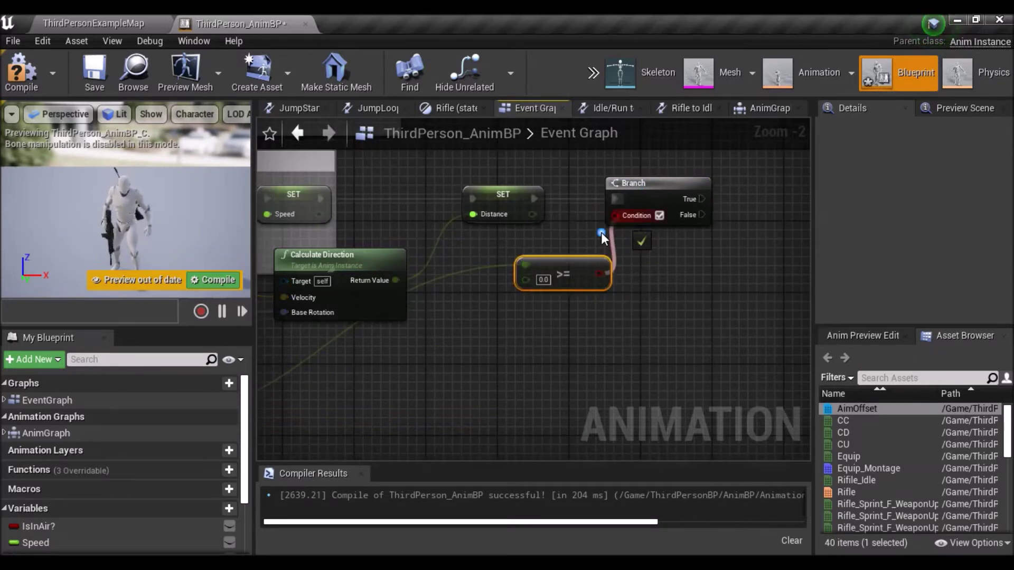
- Wire the comparison into the Branch Condition and set its threshold to 180
right_click_drag(295, 367, 404, 345)
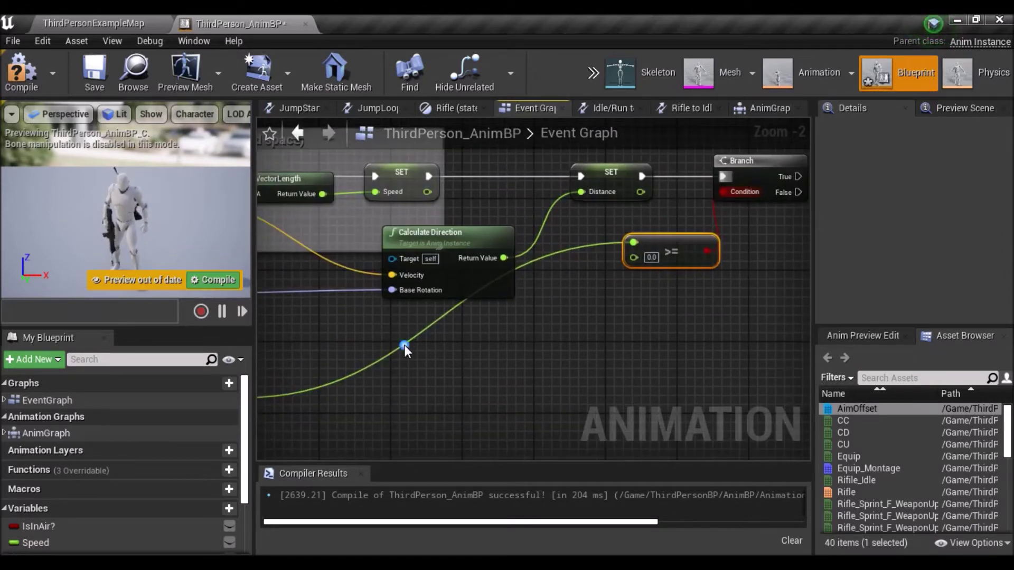
double_click(404, 344)
mouse_move(404, 347)
left_mouse_down()
mouse_move(602, 368)
mouse_move(613, 396)
left_mouse_up()
mouse_move(615, 402)
right_mouse_down()
mouse_move(731, 303)
mouse_move(523, 359)
right_mouse_up()
scroll(523, 359, "up", 2)
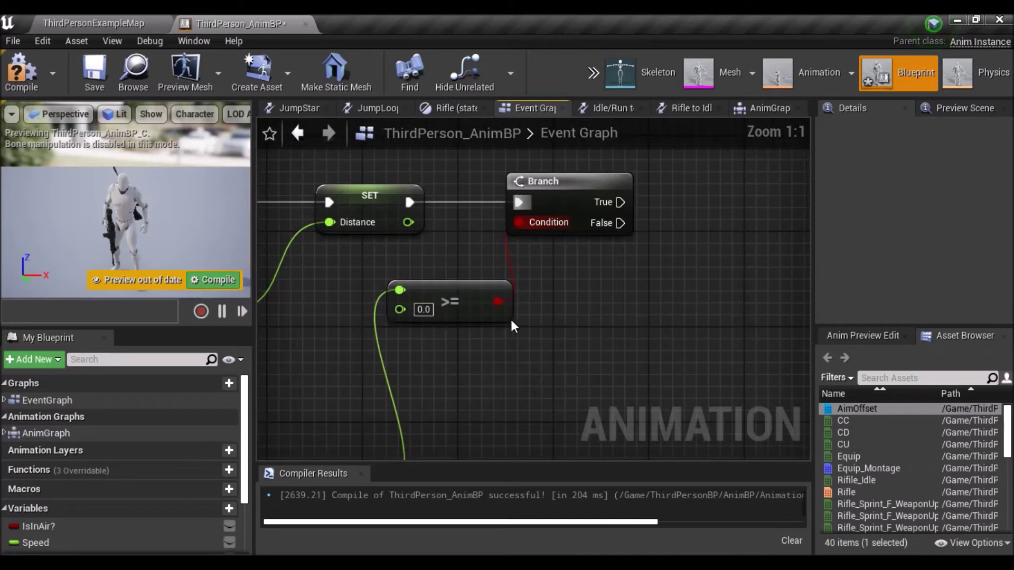
left_click(423, 310)
type("180")
key("Return")
- Add a SET Pitch node on the Branch's True path
right_click_drag(497, 407, 527, 353)
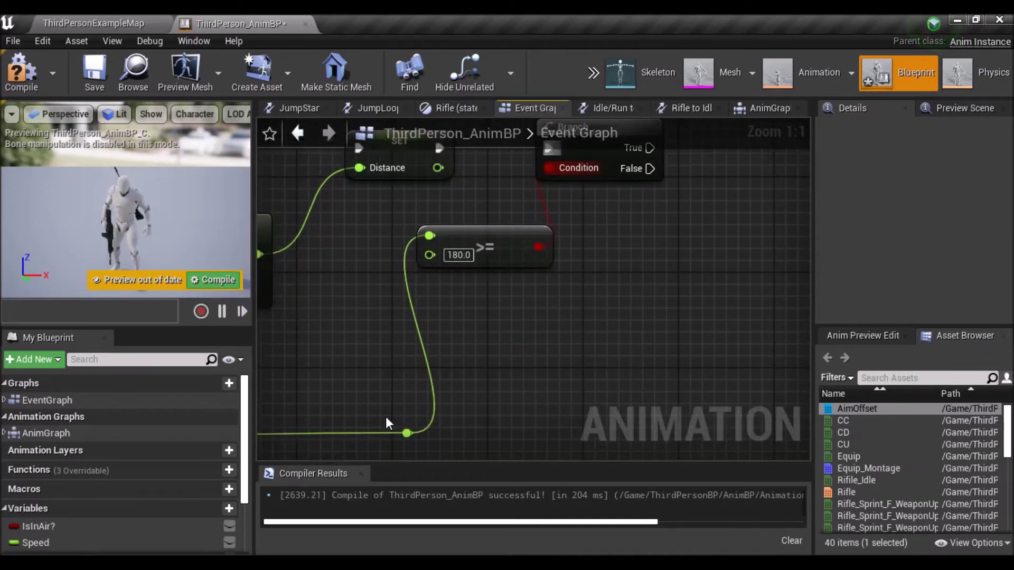
scroll(126, 538, "down", 3)
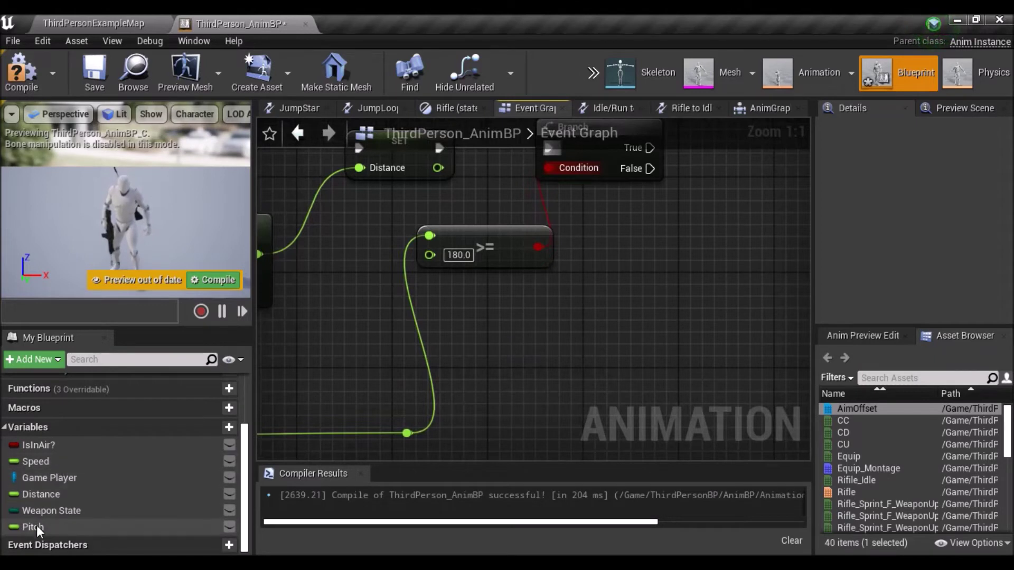
left_click_drag(36, 525, 645, 145)
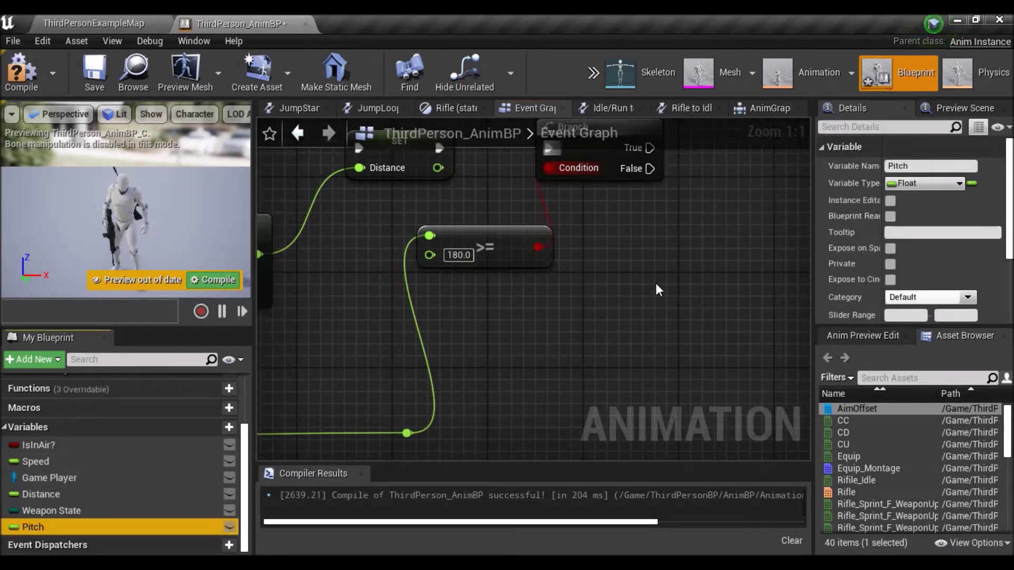
right_click_drag(658, 289, 552, 384)
mouse_move(37, 527)
left_mouse_down()
mouse_move(546, 262)
mouse_move(545, 244)
left_mouse_up()
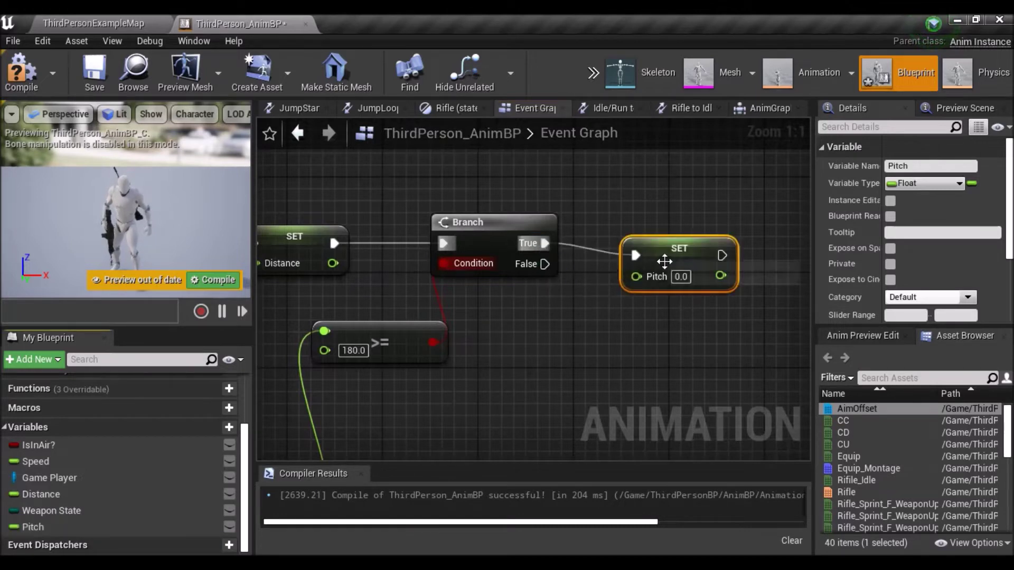
- Duplicate the SET Pitch node and run the copy from the Branch False path
left_click_drag(665, 261, 652, 201)
right_click(652, 201)
left_click(715, 262)
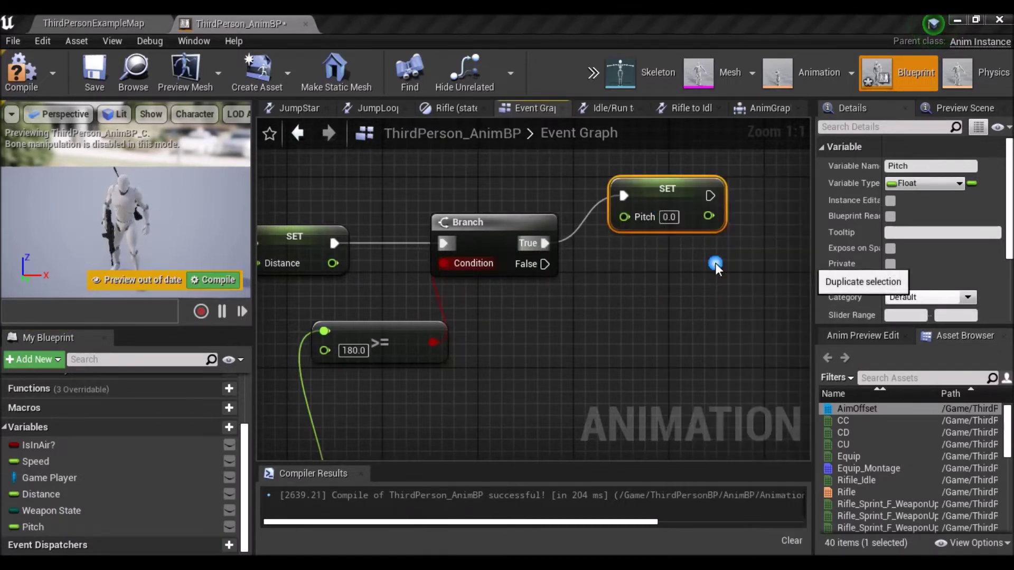
left_click_drag(715, 263, 703, 347)
left_click_drag(545, 264, 670, 300)
left_click_drag(667, 201, 712, 201)
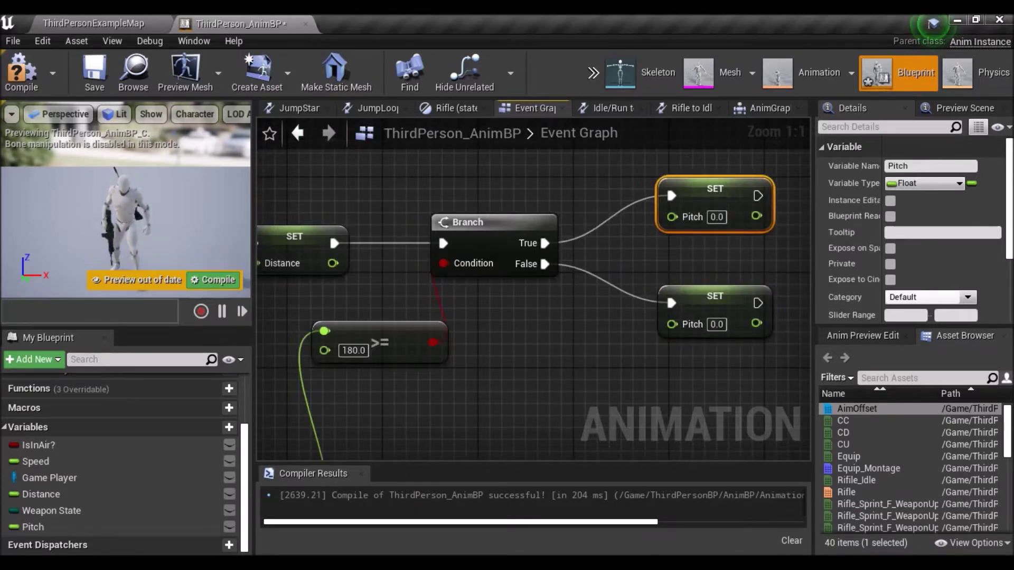
- Add a float - float node from aim pitch that subtracts 360
scroll(558, 350, "down", 3)
right_click_drag(552, 318, 697, 310)
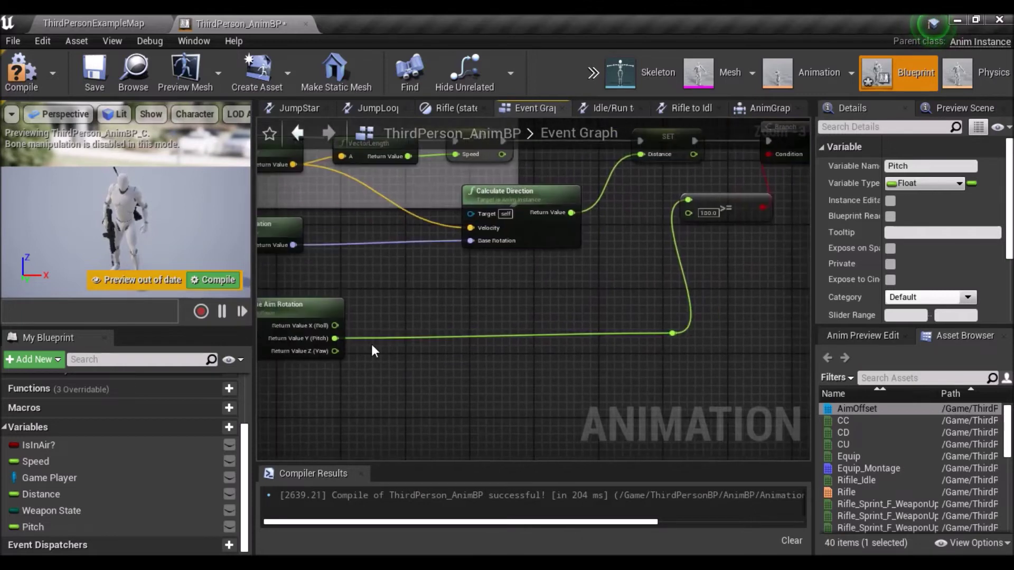
scroll(340, 341, "up", 3)
left_click_drag(332, 339, 530, 349)
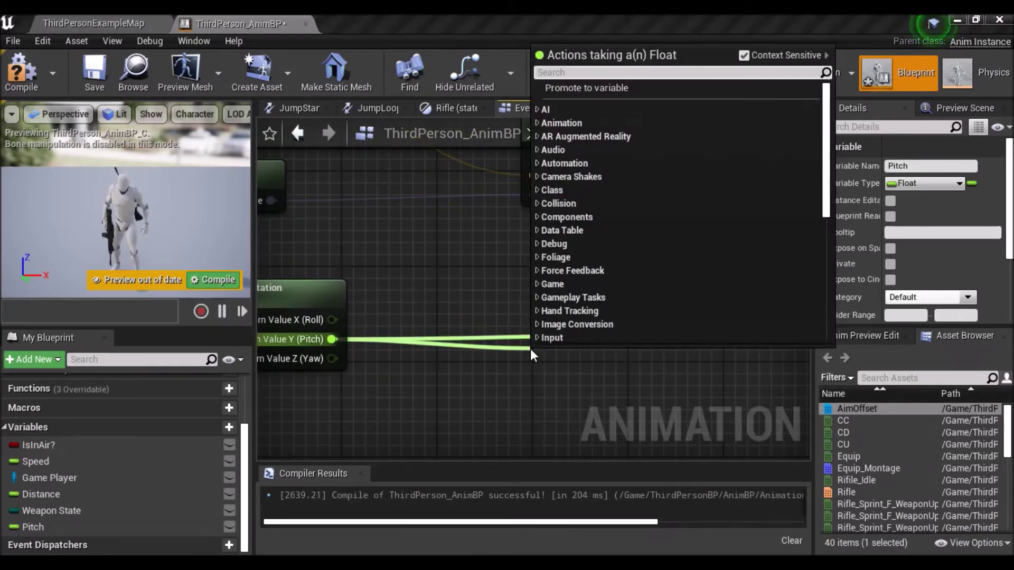
type("-")
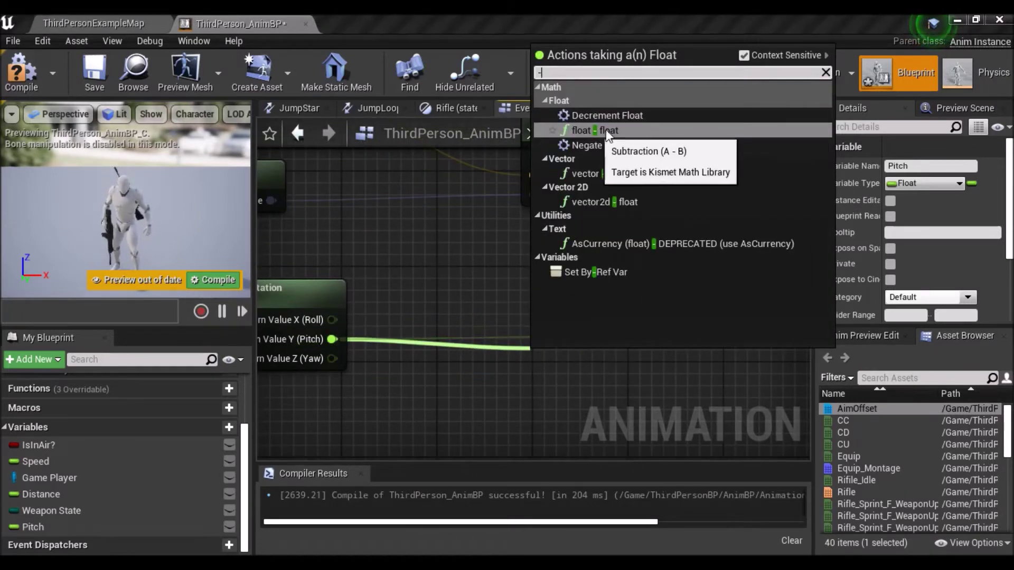
left_click(597, 130)
left_click(569, 380)
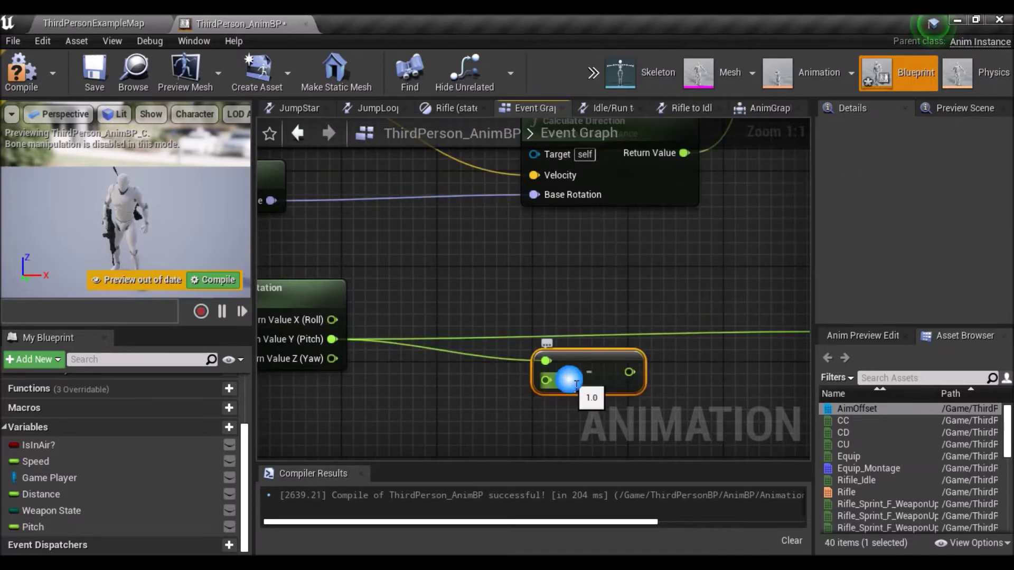
type("36")
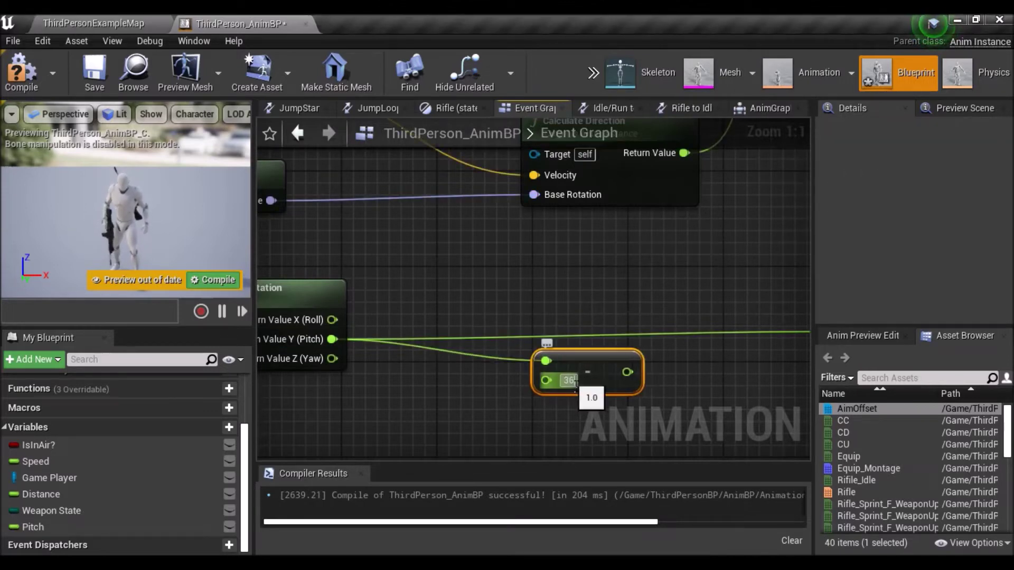
type("0")
key("Return")
- Feed the subtraction result into the True-path SET Pitch
right_click_drag(615, 398, 435, 406)
scroll(435, 406, "down", 3)
left_click_drag(418, 382, 683, 356)
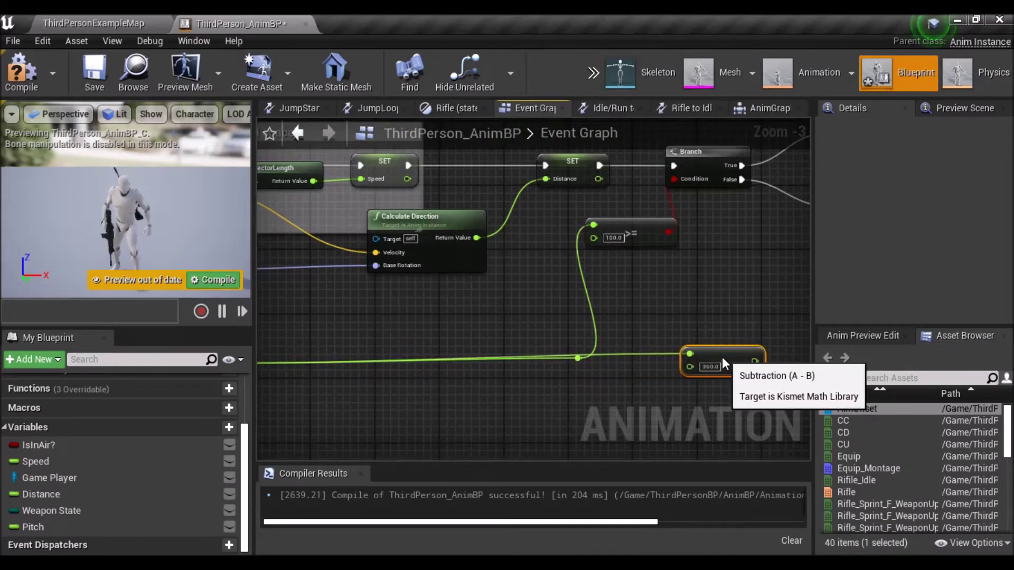
right_click_drag(718, 359, 531, 417)
left_click_drag(527, 408, 605, 196)
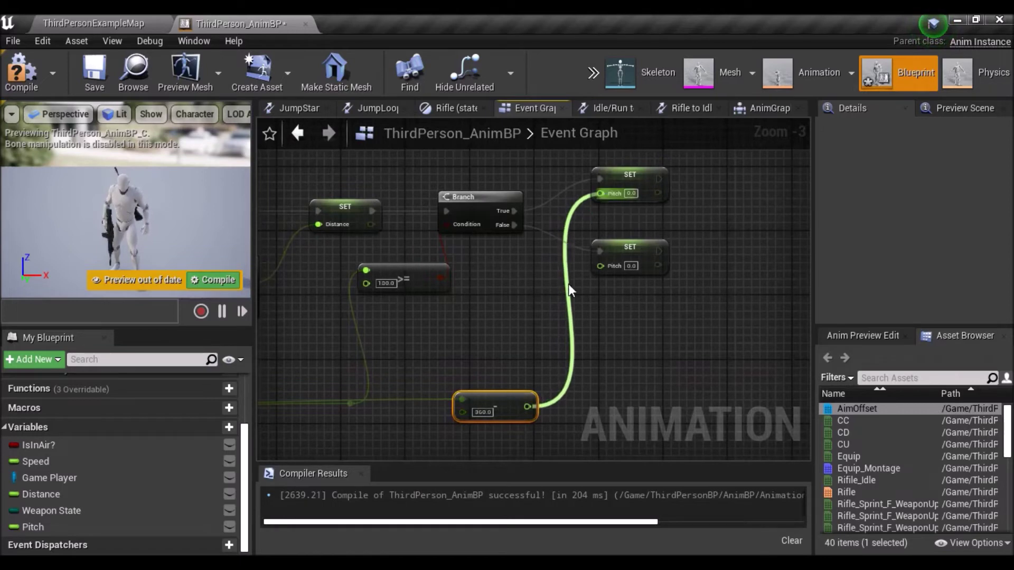
- Connect raw aim pitch to the False-path SET Pitch, tidying the wire with a reroute point
mouse_move(602, 265)
left_mouse_down()
mouse_move(314, 407)
mouse_move(346, 392)
left_mouse_up()
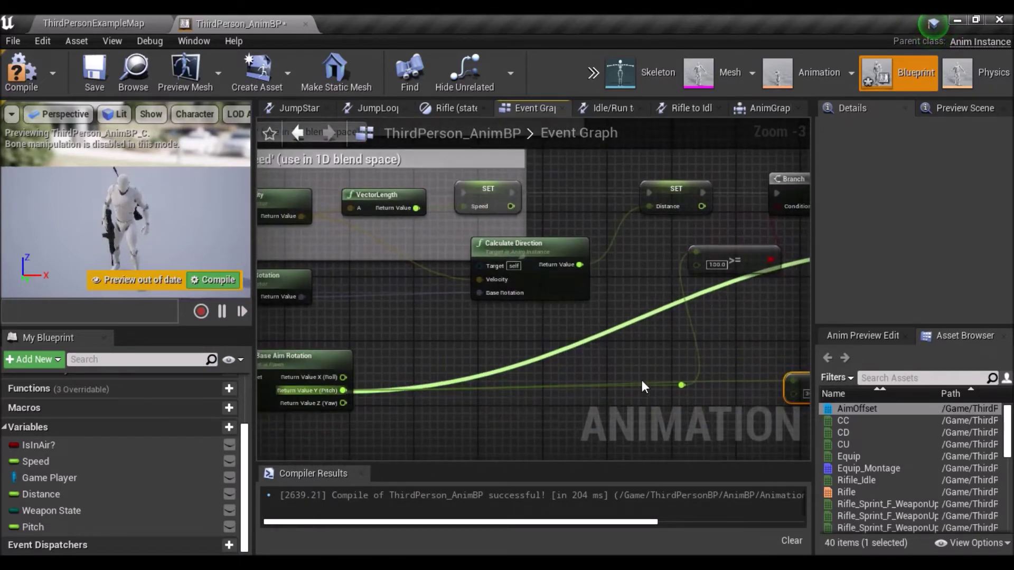
right_click_drag(642, 380, 467, 331)
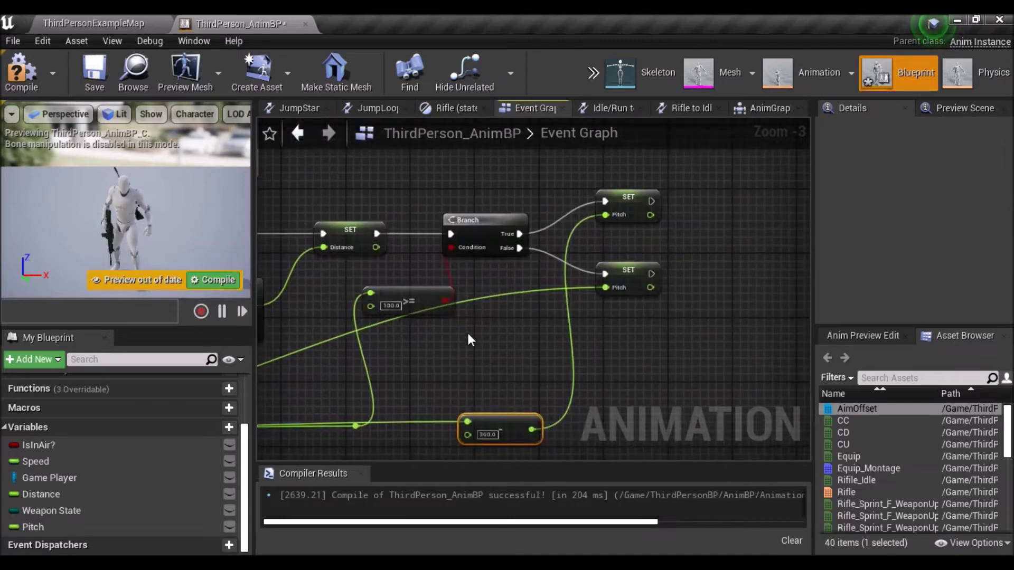
double_click(517, 291)
left_click_drag(517, 292, 581, 412)
left_click_drag(590, 436, 585, 433)
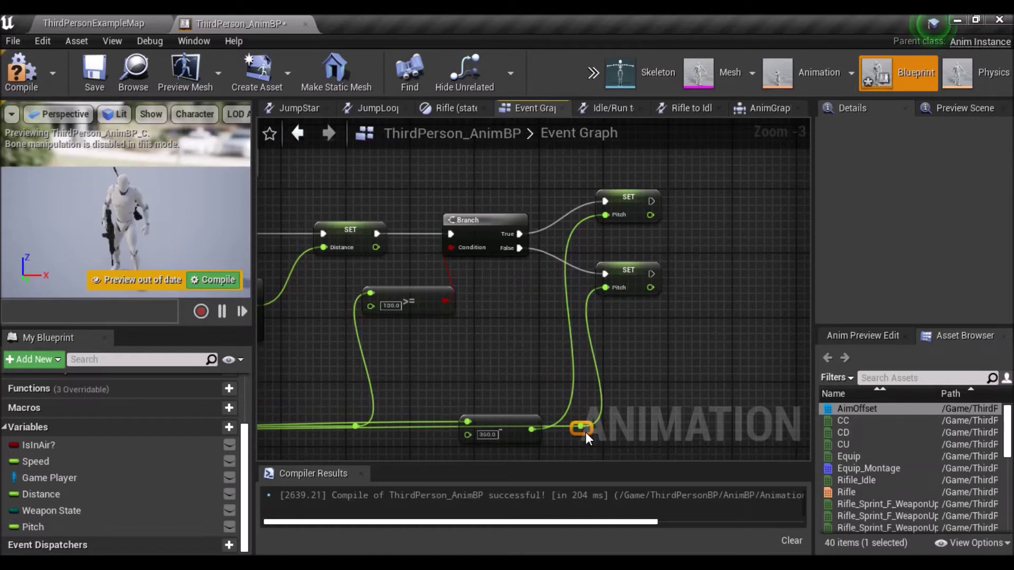
left_click(660, 363)
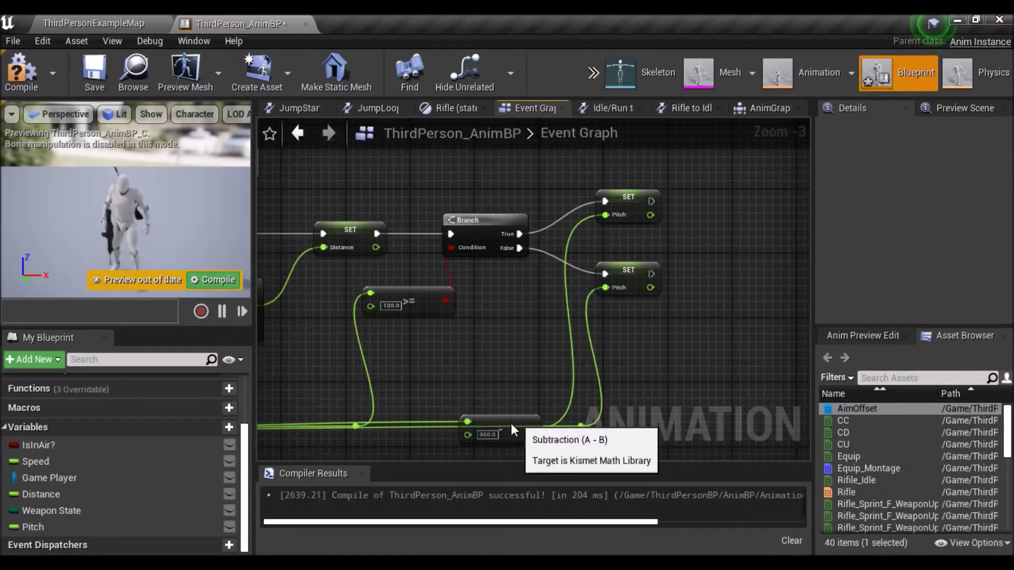
left_click_drag(514, 423, 512, 375)
right_click_drag(410, 409, 495, 382)
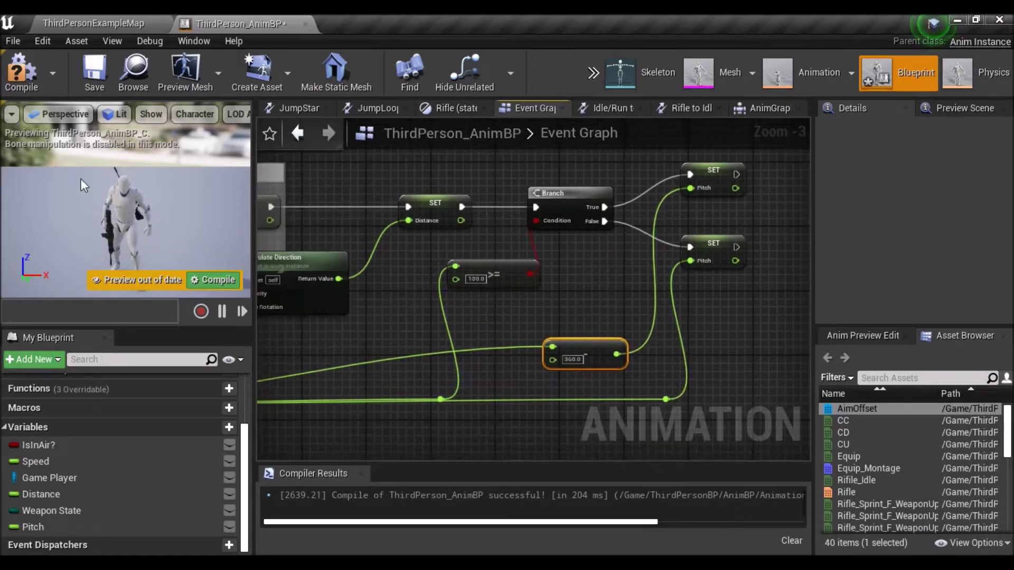
- Compile and save the animation blueprint, then return to the ThirdPersonExampleMap level
left_click(22, 71)
left_click(98, 74)
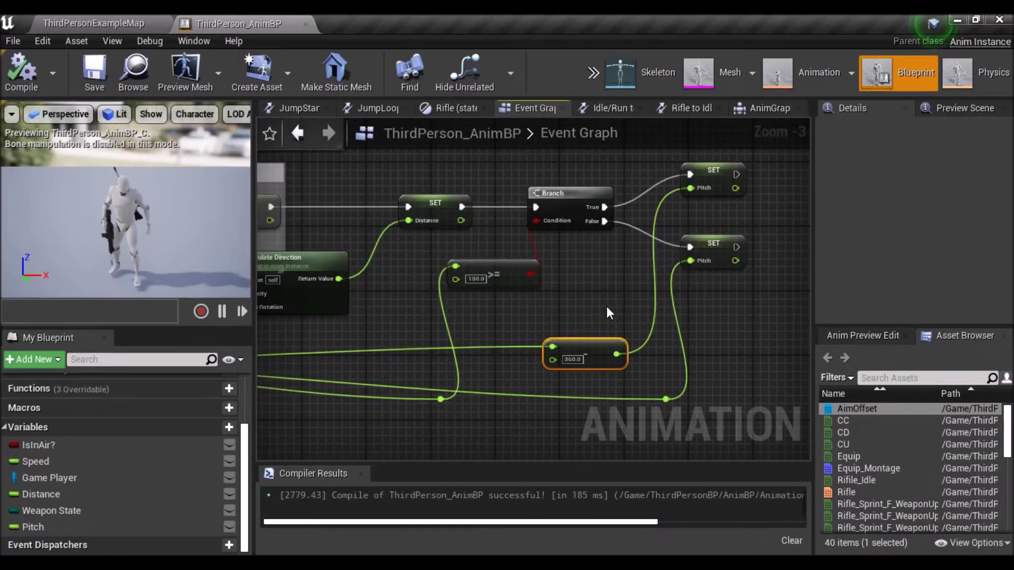
scroll(544, 280, "up", 3)
mouse_move(644, 301)
right_mouse_down()
mouse_move(454, 283)
mouse_move(761, 265)
right_mouse_up()
scroll(455, 283, "down", 1)
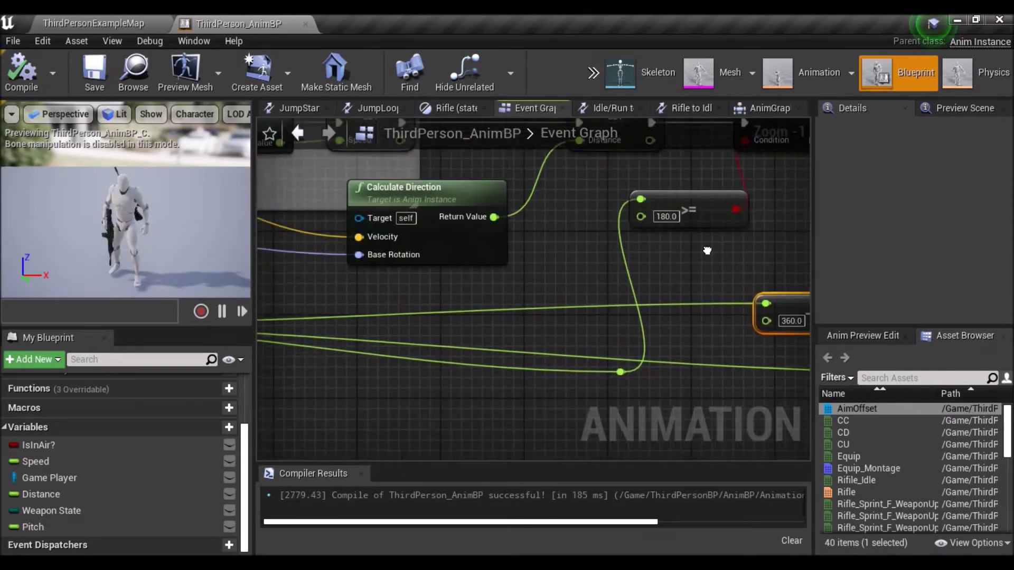
left_click(95, 74)
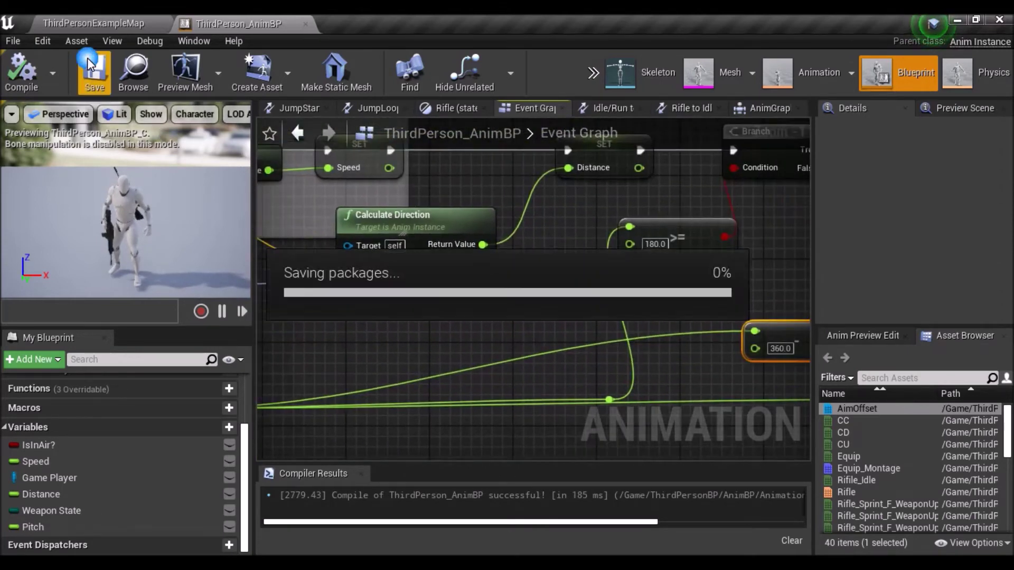
right_click_drag(548, 320, 508, 339)
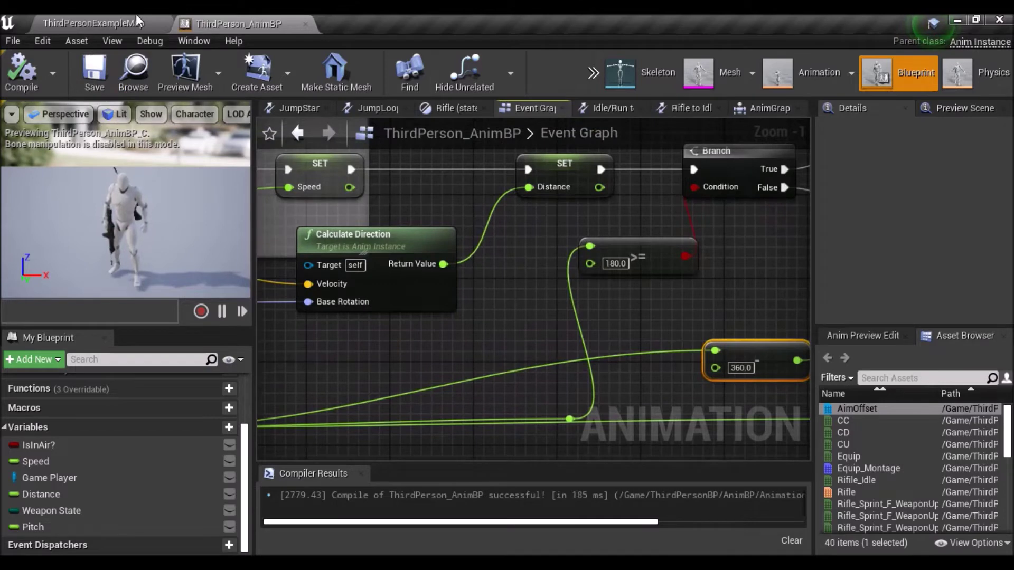
left_click(133, 16)
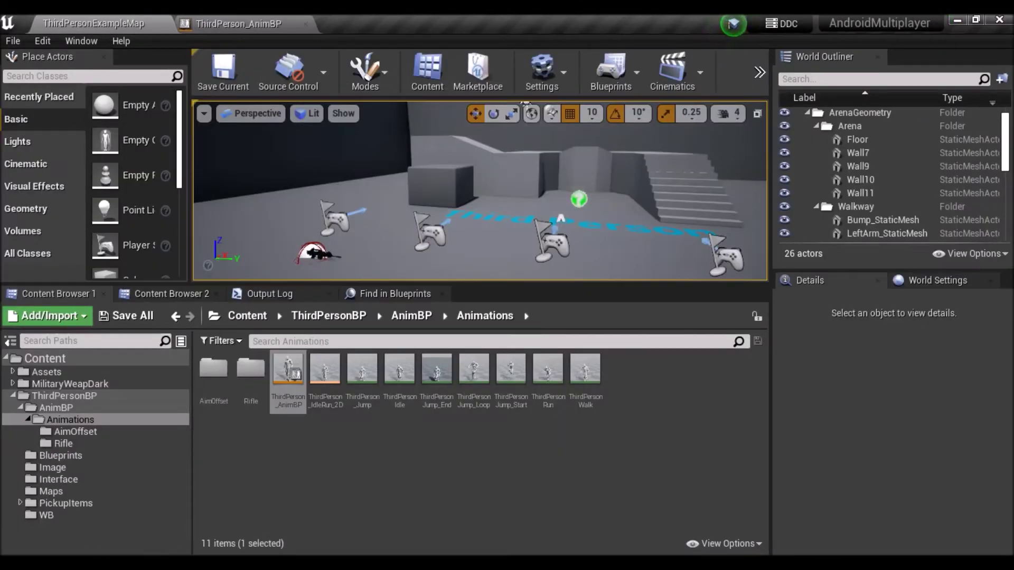
- Set the play Net Mode to Play As Listen Server with 2 players
scroll(551, 251, "down", 6)
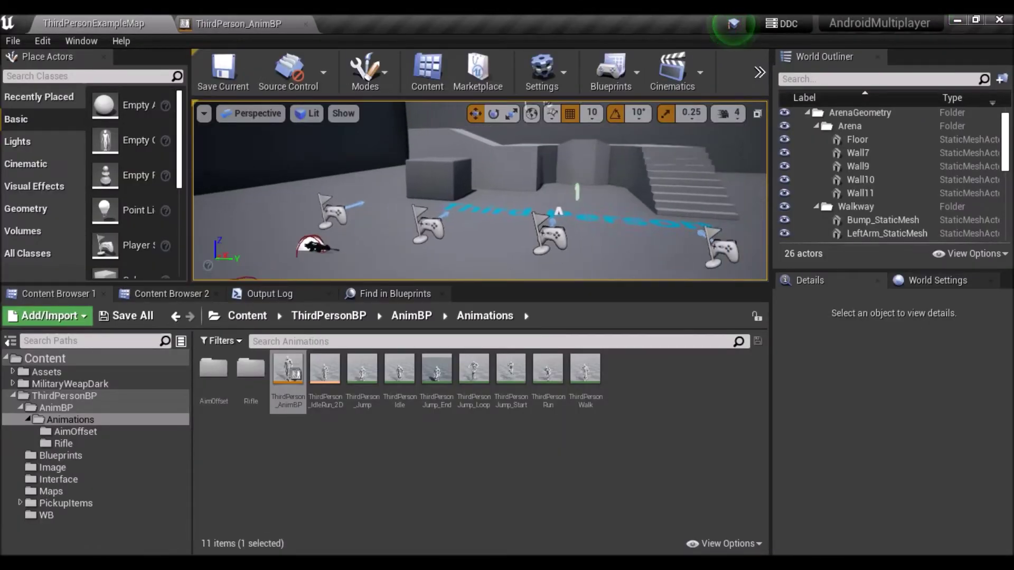
left_click(759, 73)
mouse_move(806, 156)
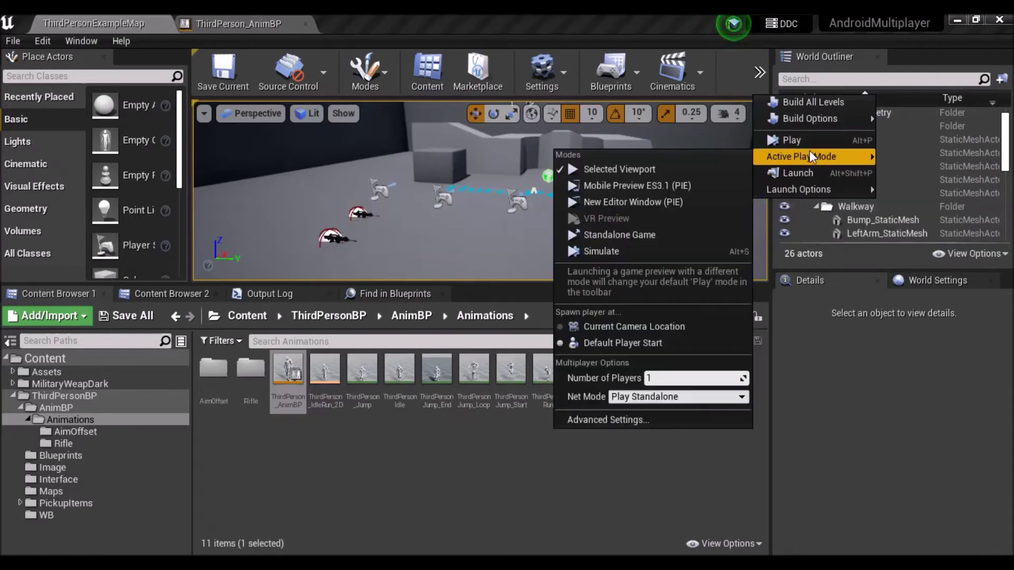
left_click(653, 398)
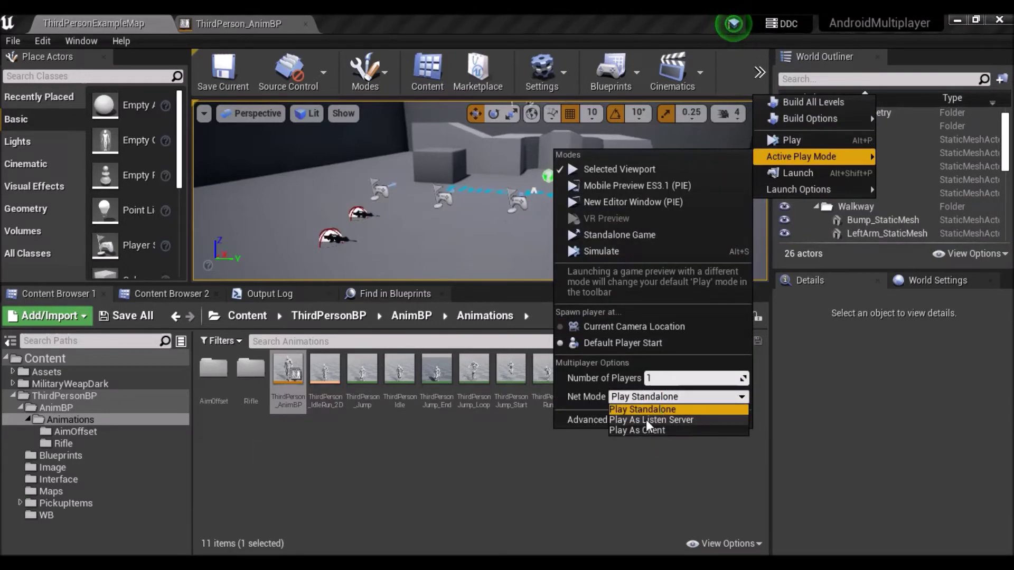
left_click(650, 420)
left_click_drag(660, 378, 681, 378)
left_click(743, 265)
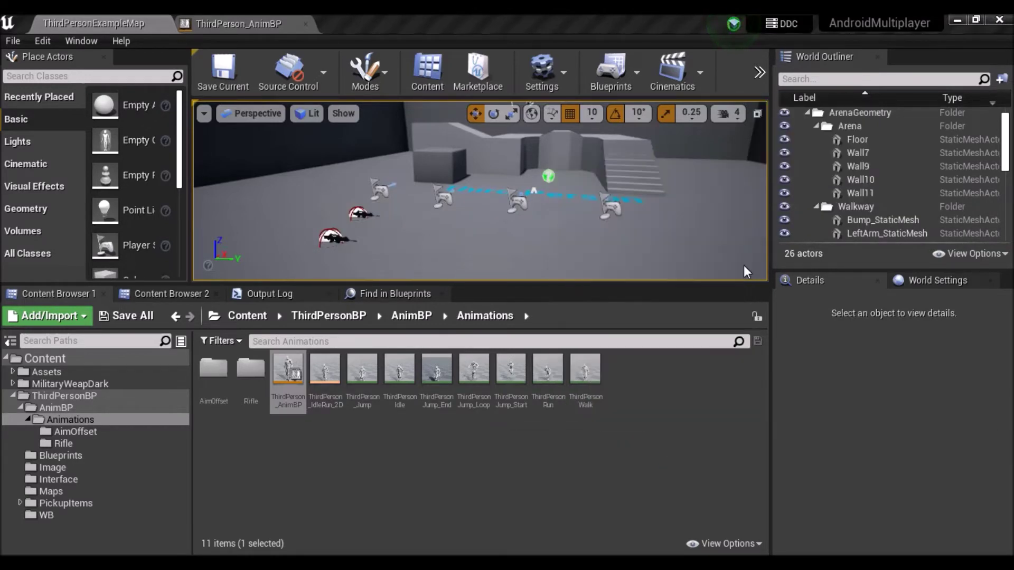
- Run a quick preview, stop it, then launch server and client in new editor windows
left_click(759, 73)
left_click(794, 141)
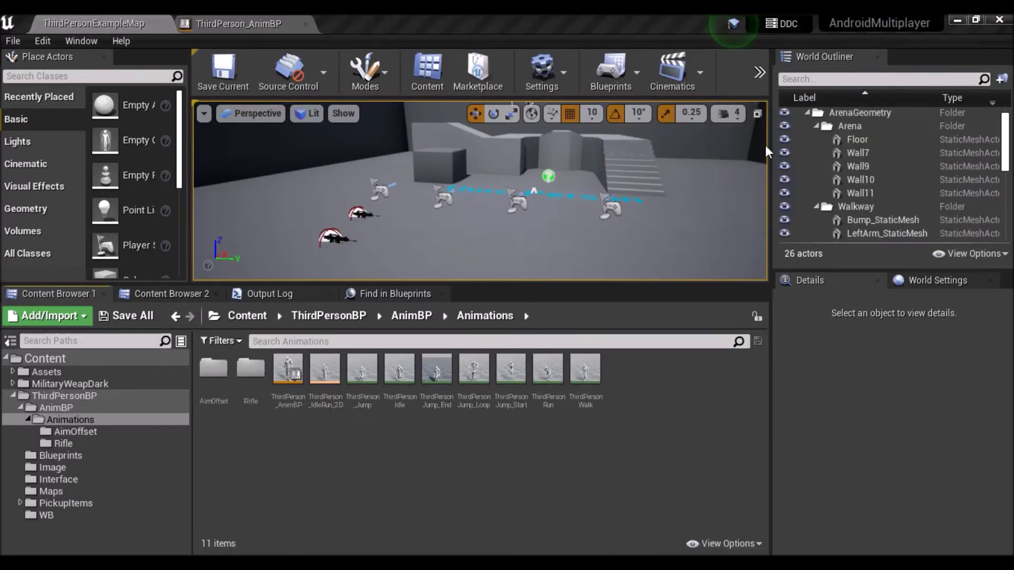
left_click_drag(307, 23, 420, 46)
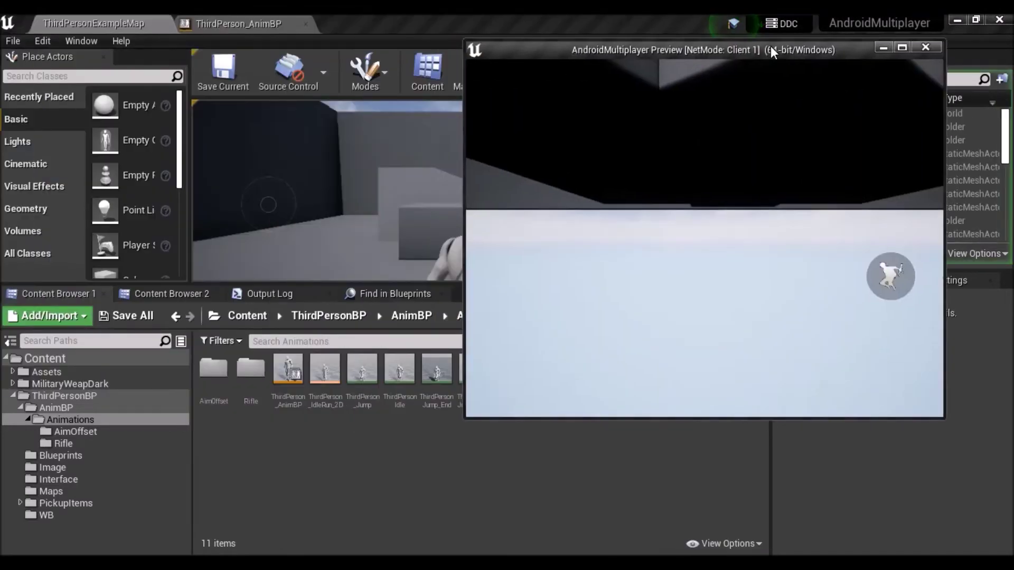
left_click(761, 64)
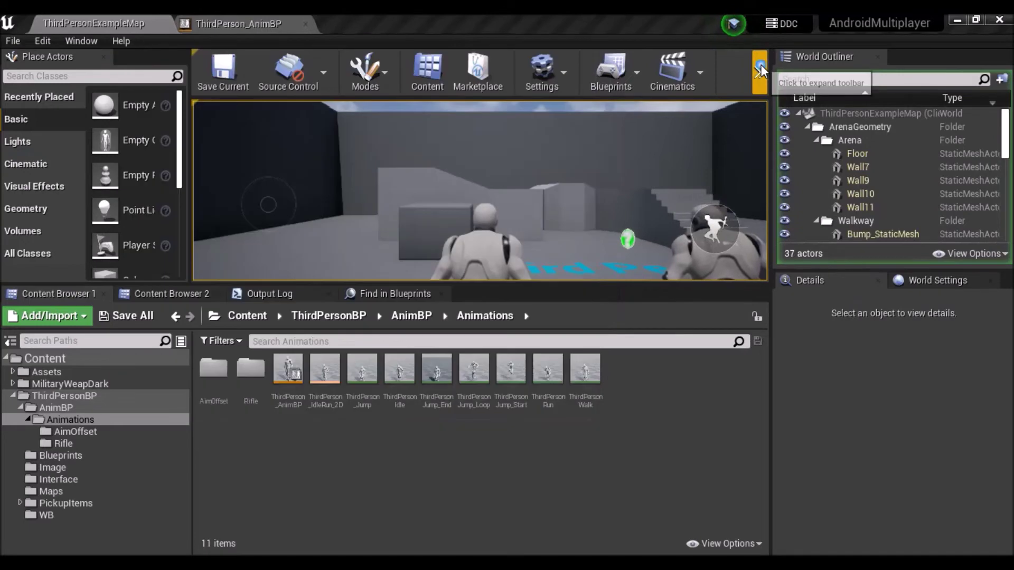
left_click(803, 155)
left_click(759, 73)
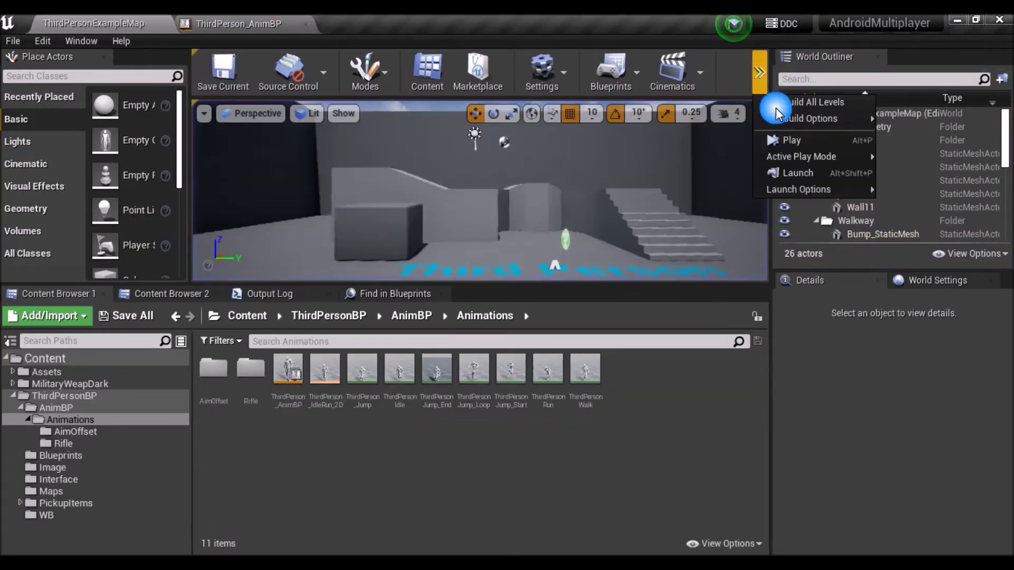
mouse_move(800, 156)
left_click(670, 201)
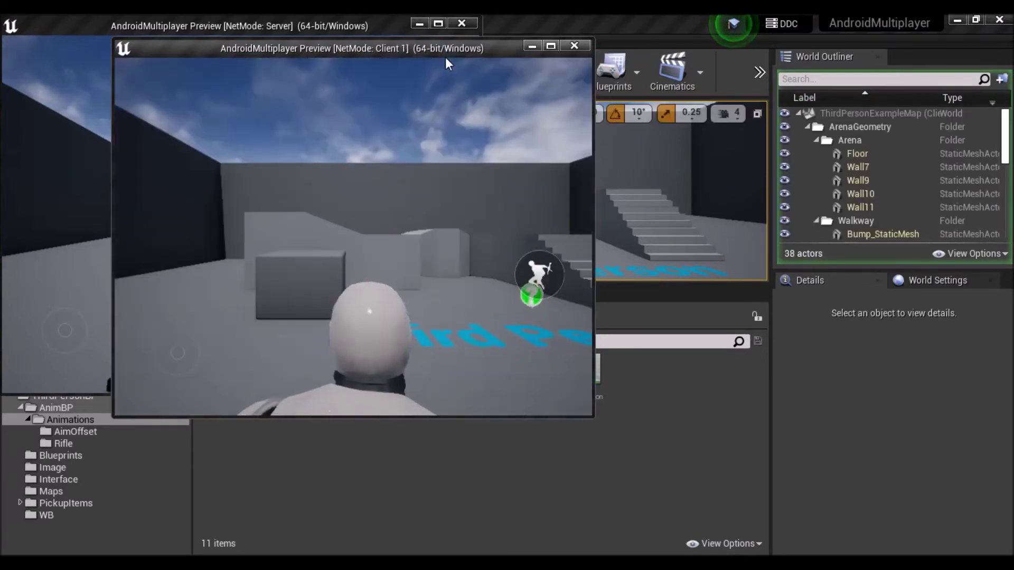
- Place Server and Client windows side by side, then test client movement, rifle and aim pitch
left_click_drag(428, 51, 807, 38)
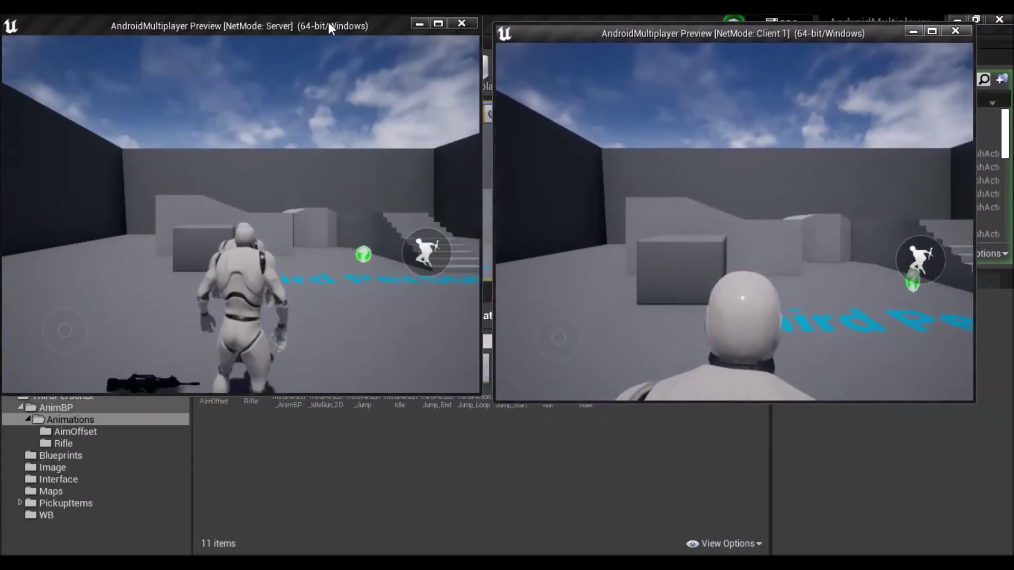
left_click_drag(328, 21, 341, 93)
left_click_drag(708, 33, 716, 95)
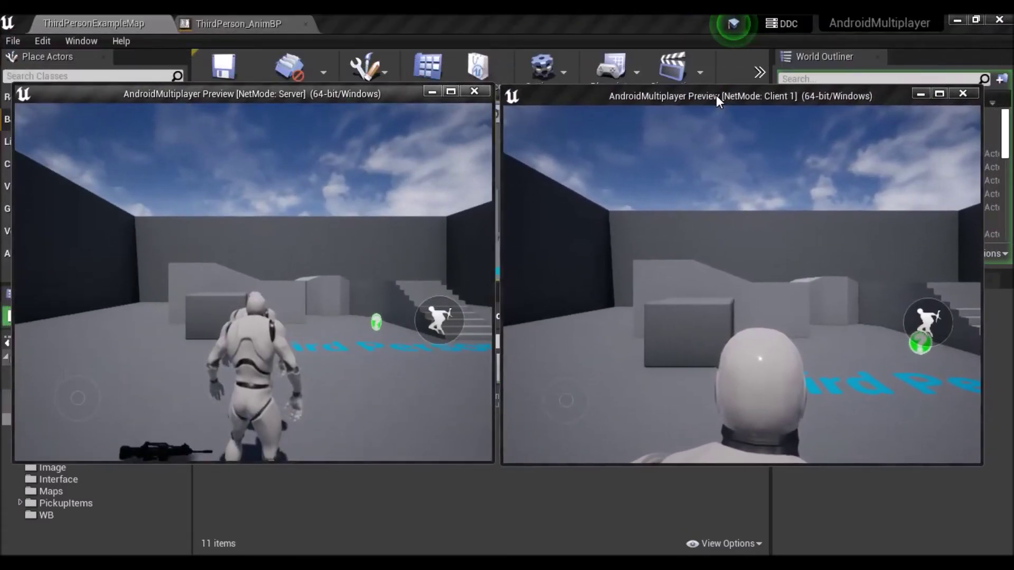
mouse_move(905, 250)
left_mouse_down()
mouse_move(633, 261)
mouse_move(842, 209)
left_mouse_up()
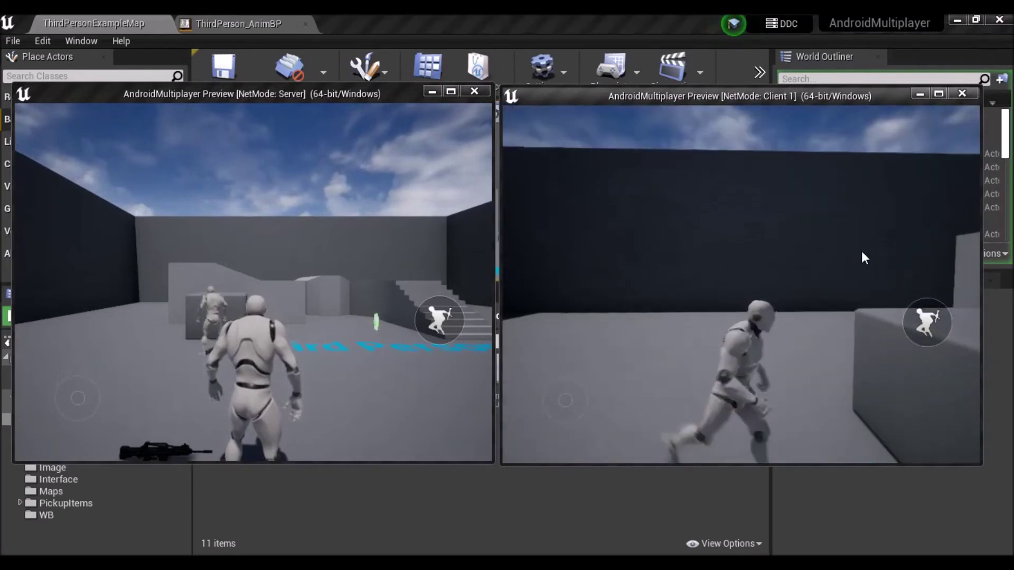
mouse_move(830, 378)
left_mouse_down()
mouse_move(858, 260)
mouse_move(813, 255)
mouse_move(817, 288)
left_mouse_up()
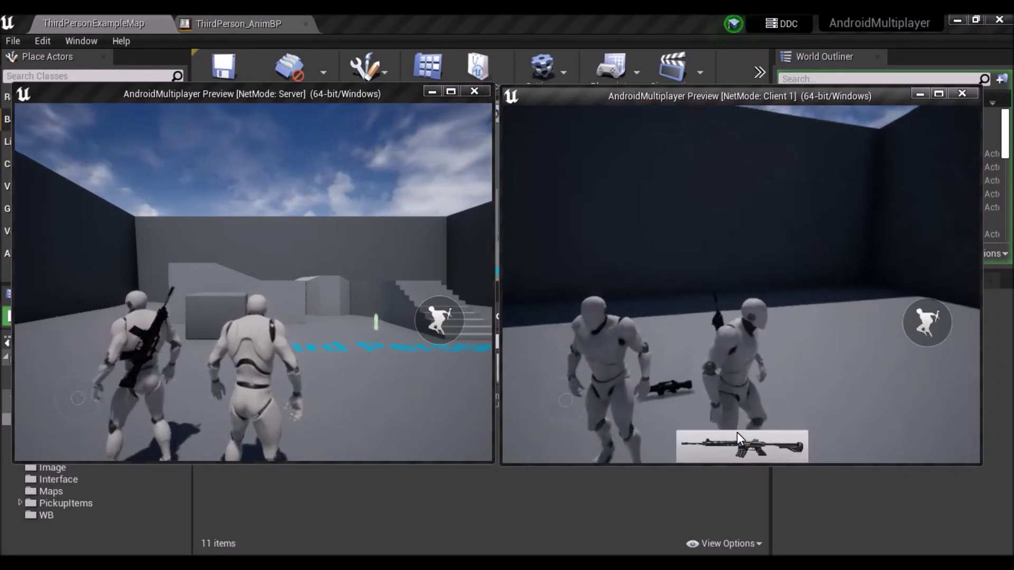
left_click(737, 431)
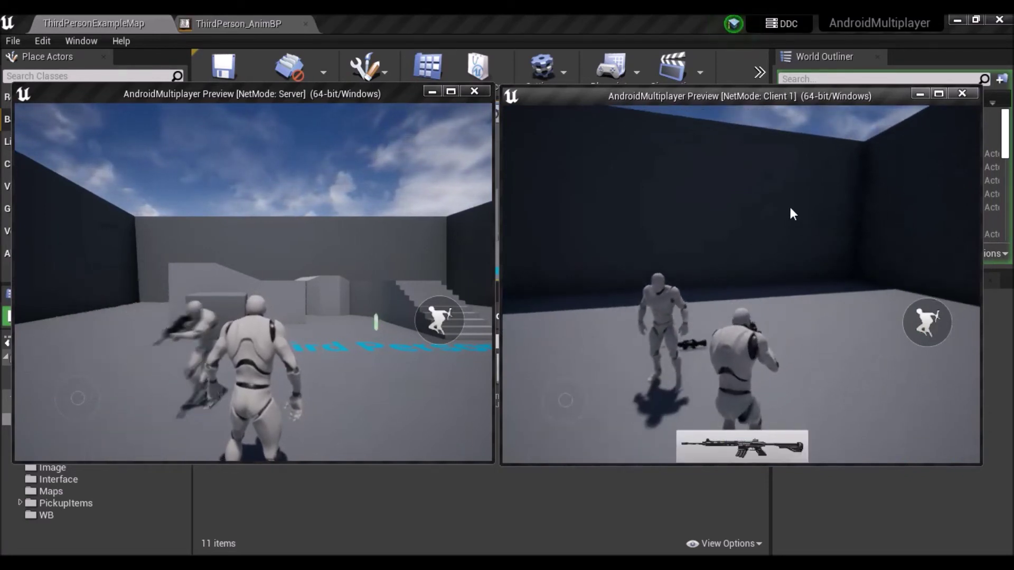
left_click_drag(763, 337, 759, 377)
left_click_drag(780, 226, 778, 317)
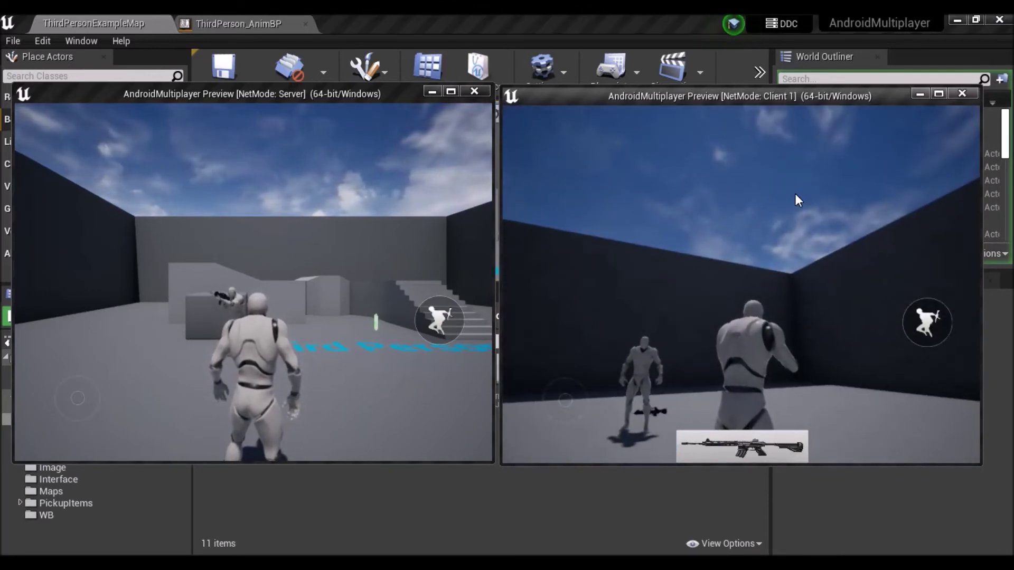
mouse_move(743, 275)
left_mouse_down()
mouse_move(762, 113)
mouse_move(769, 391)
left_mouse_up()
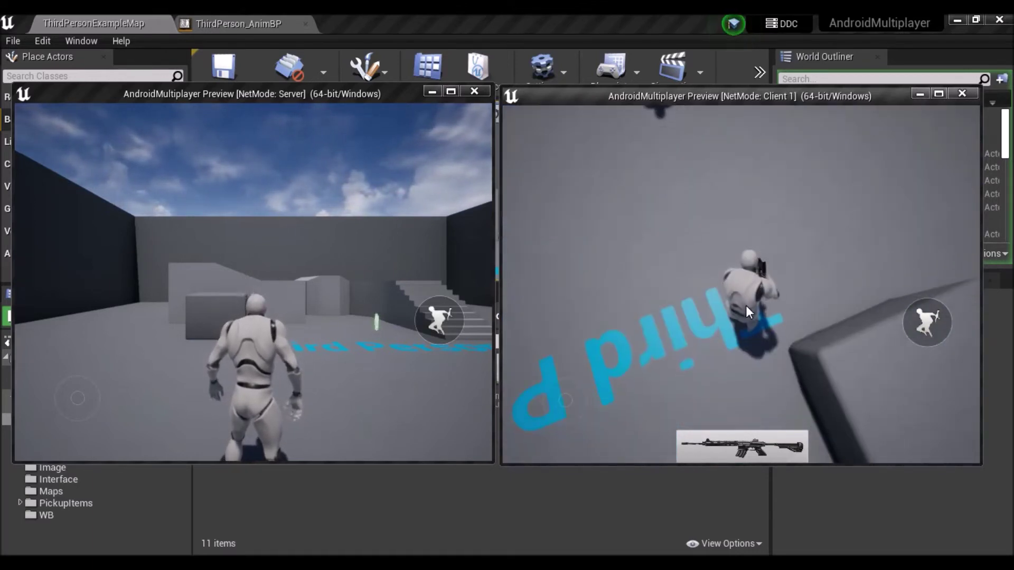
- Equip the rifle on the server character, sweep its aim up and down, then close both previews
left_click_drag(743, 334, 544, 212)
left_click(188, 226)
mouse_move(188, 227)
left_mouse_down()
mouse_move(157, 299)
mouse_move(281, 319)
left_mouse_up()
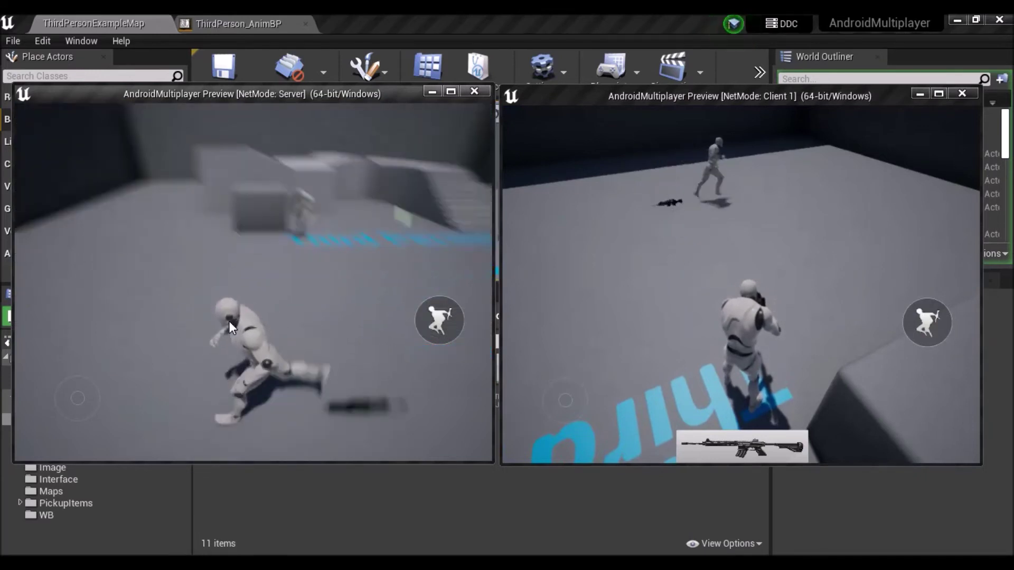
left_click(324, 274)
left_click(324, 272)
left_click_drag(269, 212, 261, 394)
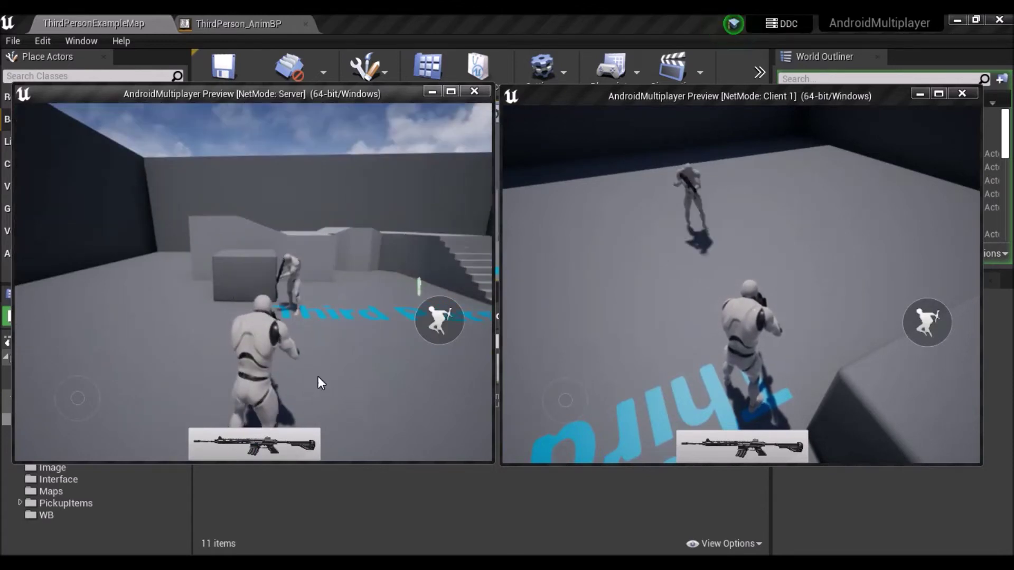
left_click_drag(320, 364, 325, 277)
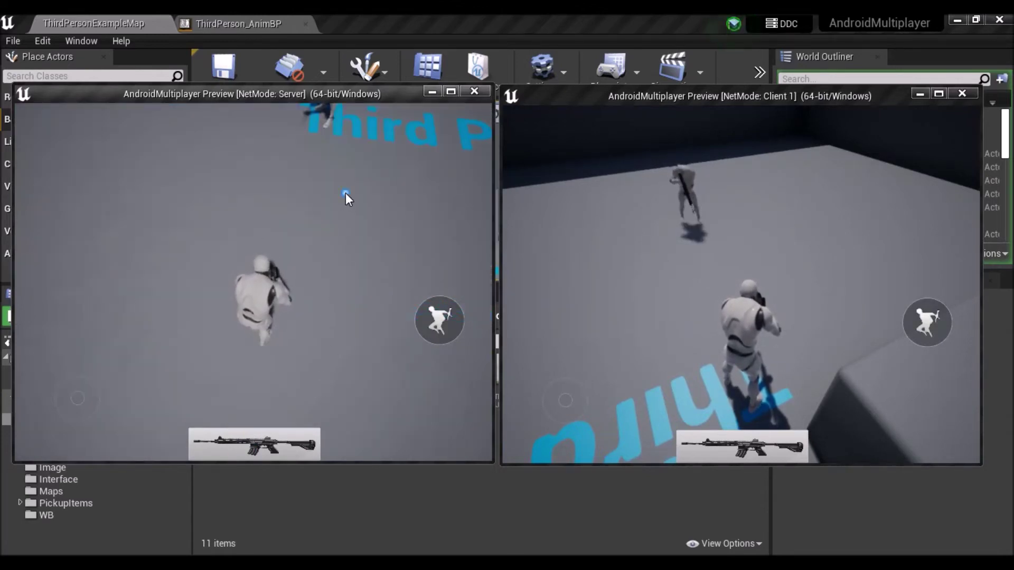
left_click_drag(331, 296, 332, 206)
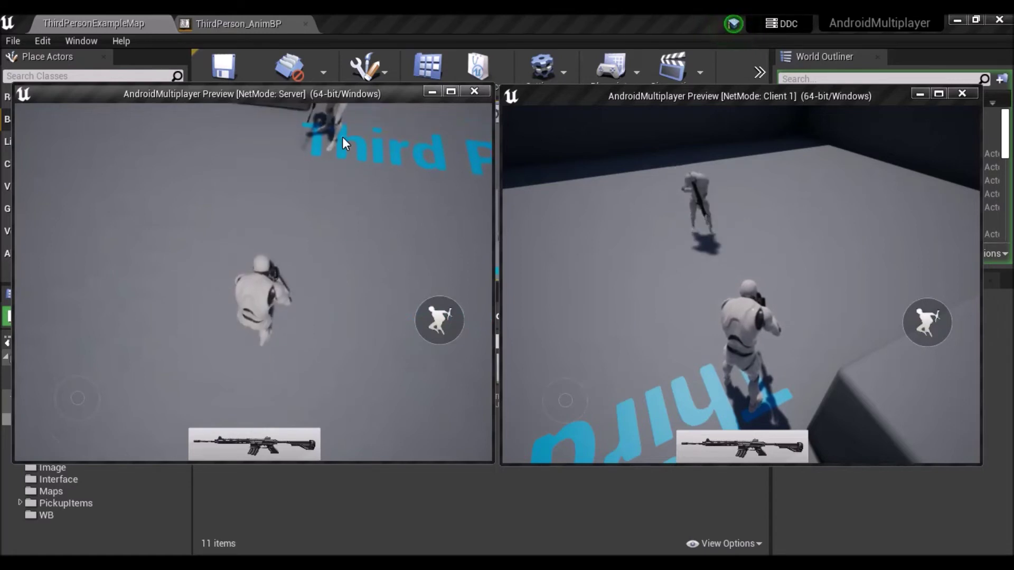
left_click_drag(333, 189, 325, 282)
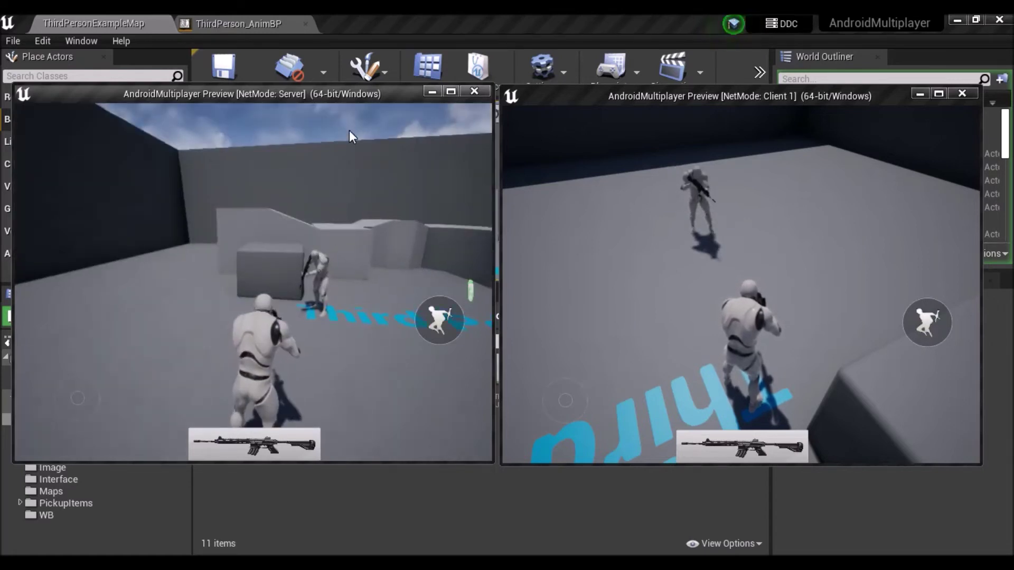
mouse_move(335, 184)
left_mouse_down()
mouse_move(304, 192)
mouse_move(309, 277)
left_mouse_up()
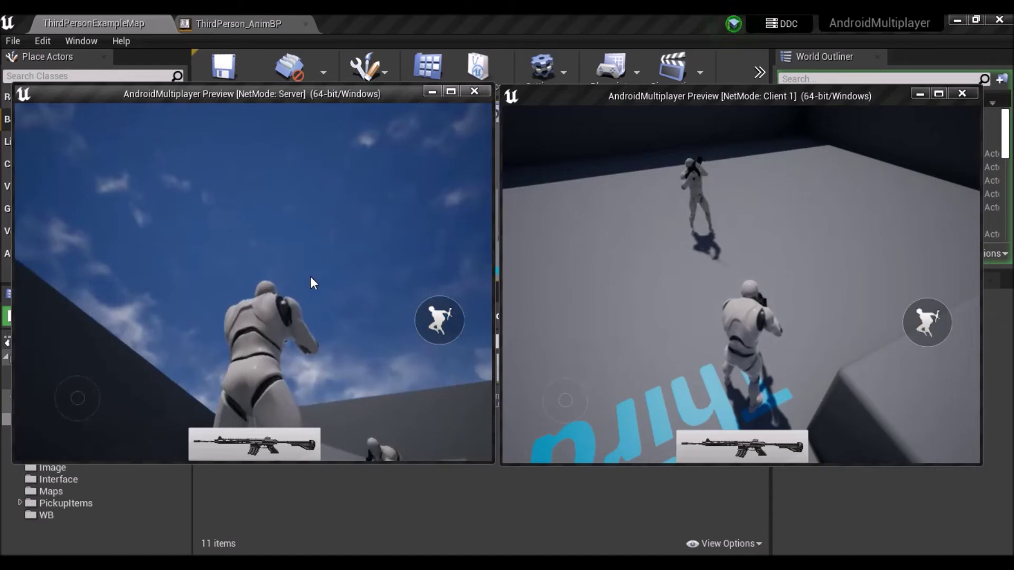
left_click_drag(313, 142, 327, 384)
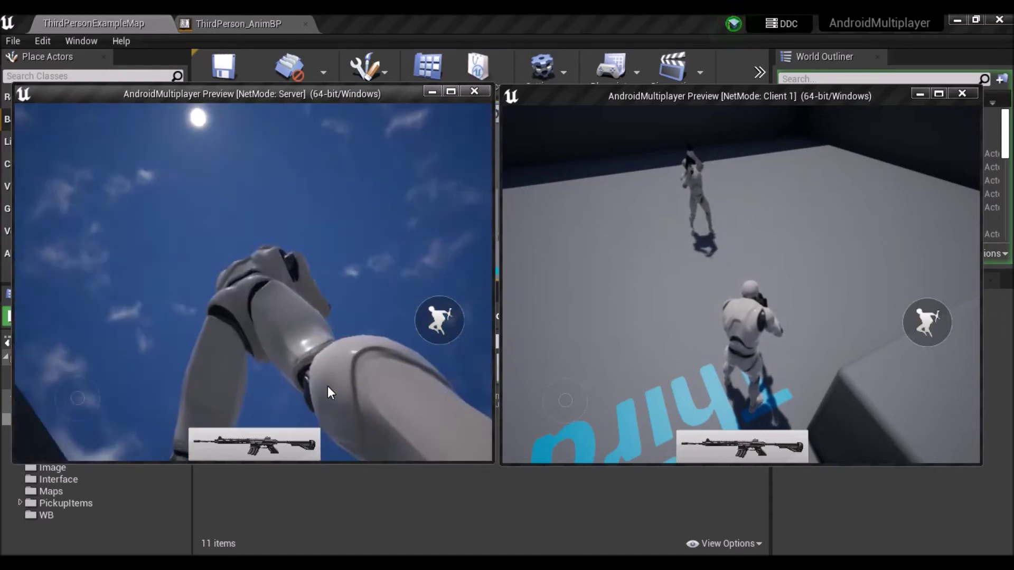
left_click(962, 93)
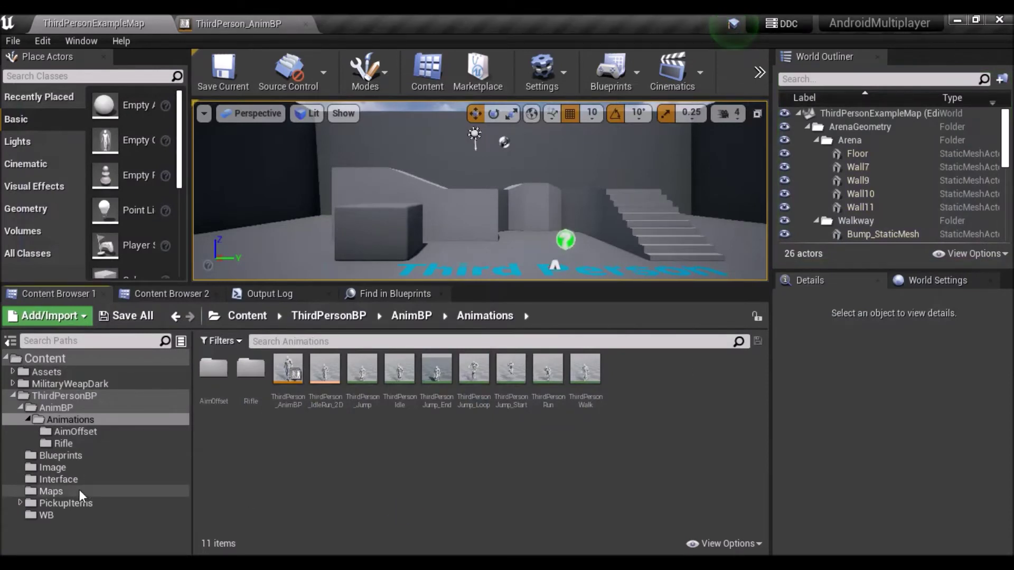
- Open the MyGamePlayer blueprint from the Blueprints folder
left_click(73, 452)
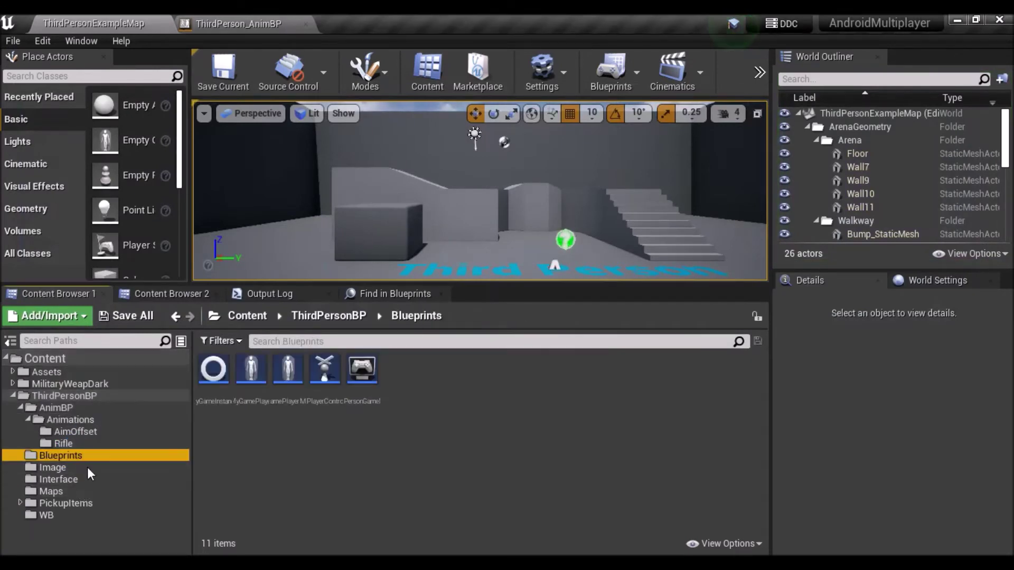
double_click(255, 391)
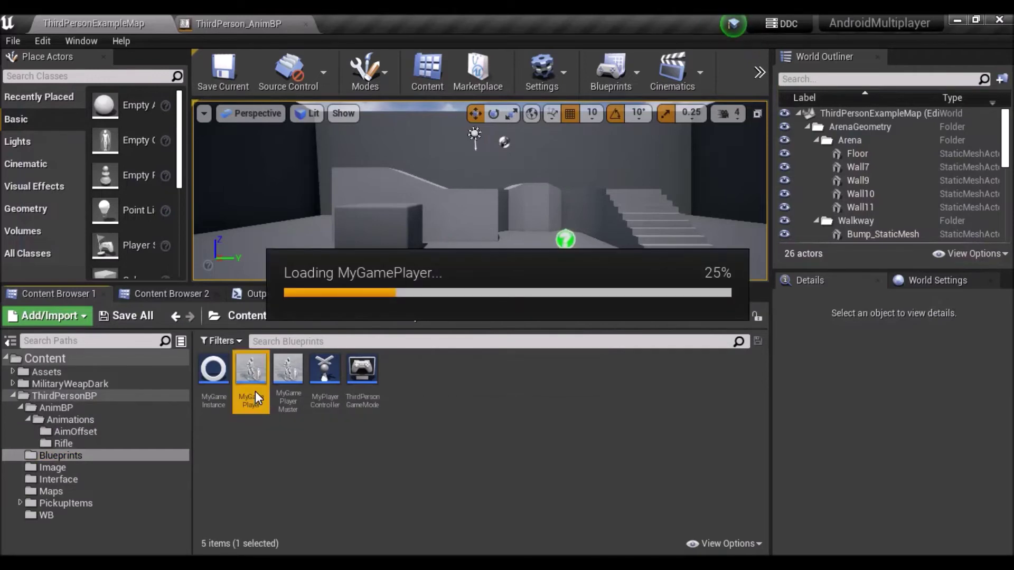
scroll(371, 303, "down", 2)
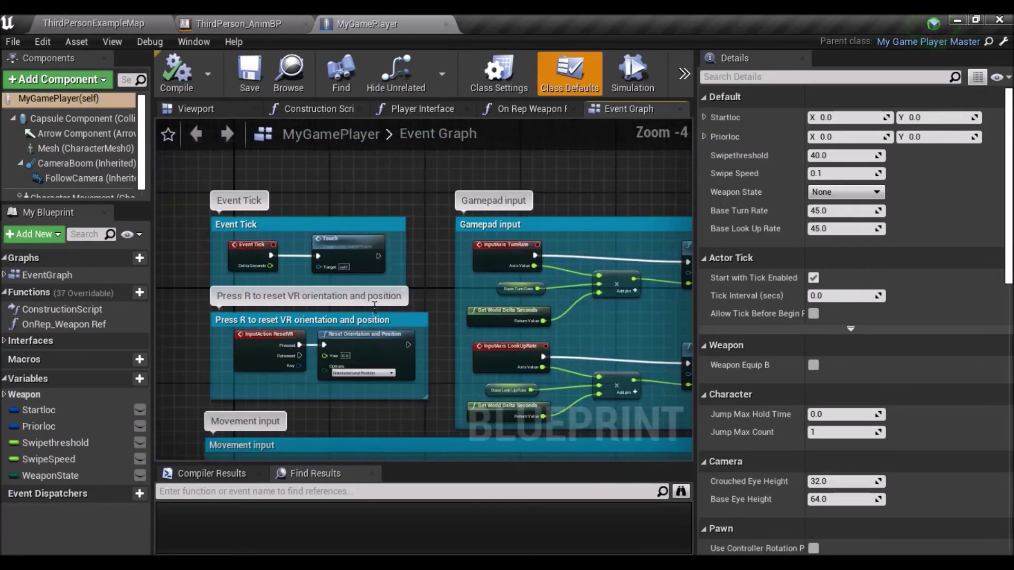
scroll(309, 261, "up", 3)
scroll(353, 271, "up", 1)
scroll(350, 271, "down", 3)
scroll(349, 271, "down", 1)
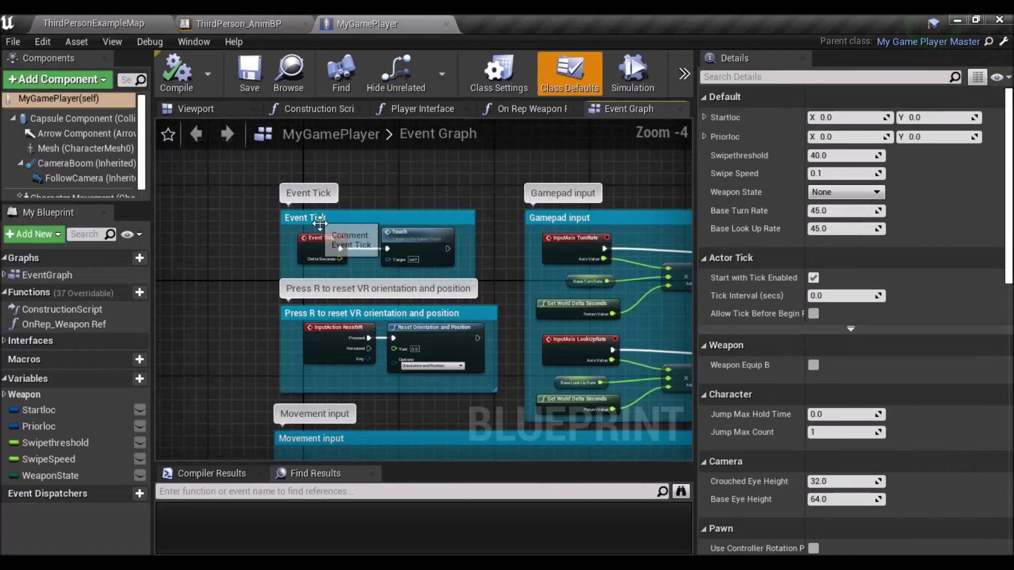
- Move the Event Tick comment and the Touch node apart to make room for new nodes
left_click_drag(304, 211, 265, 207)
left_click_drag(388, 240, 476, 240)
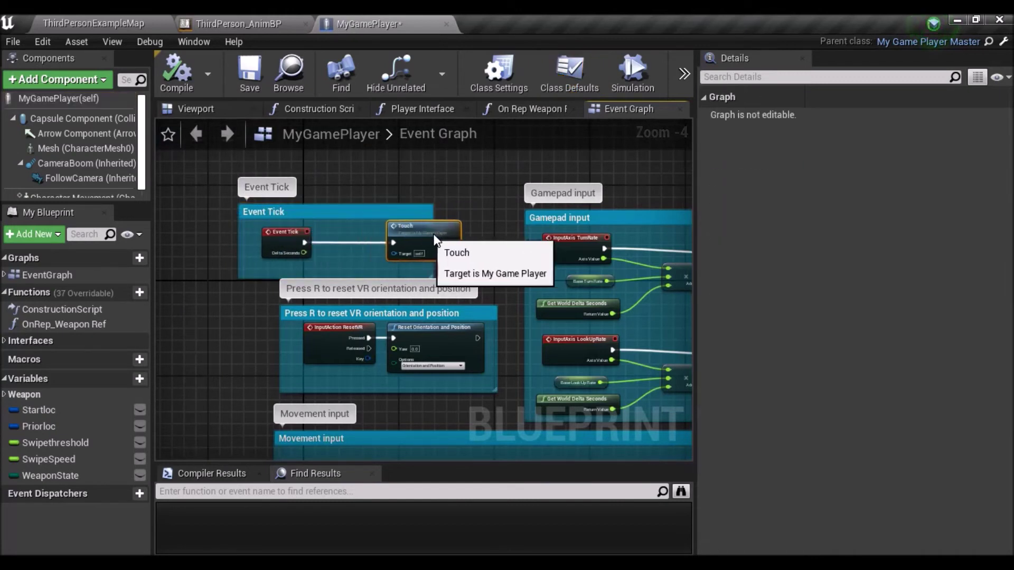
left_click_drag(290, 210, 290, 182)
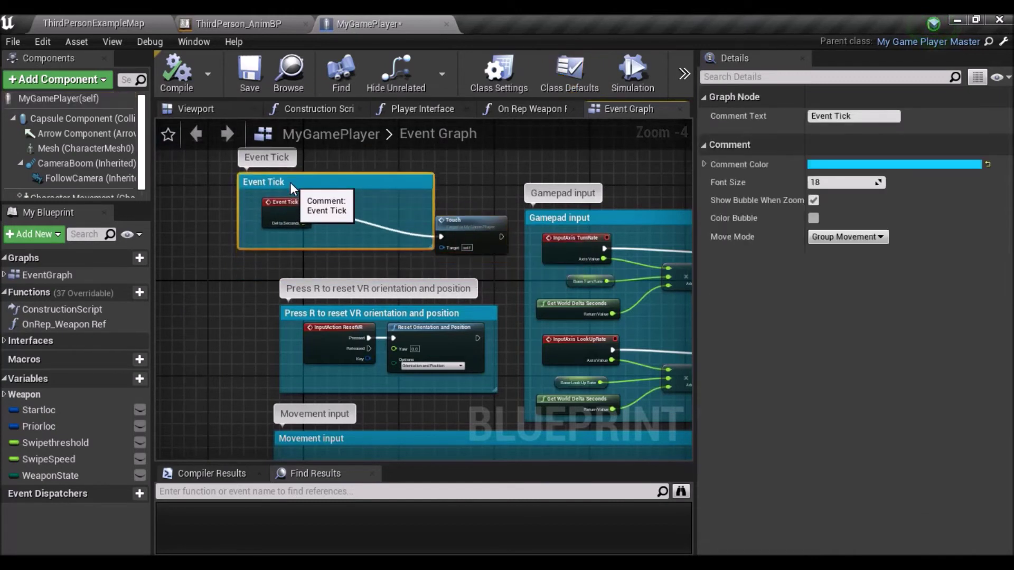
left_click_drag(450, 224, 458, 202)
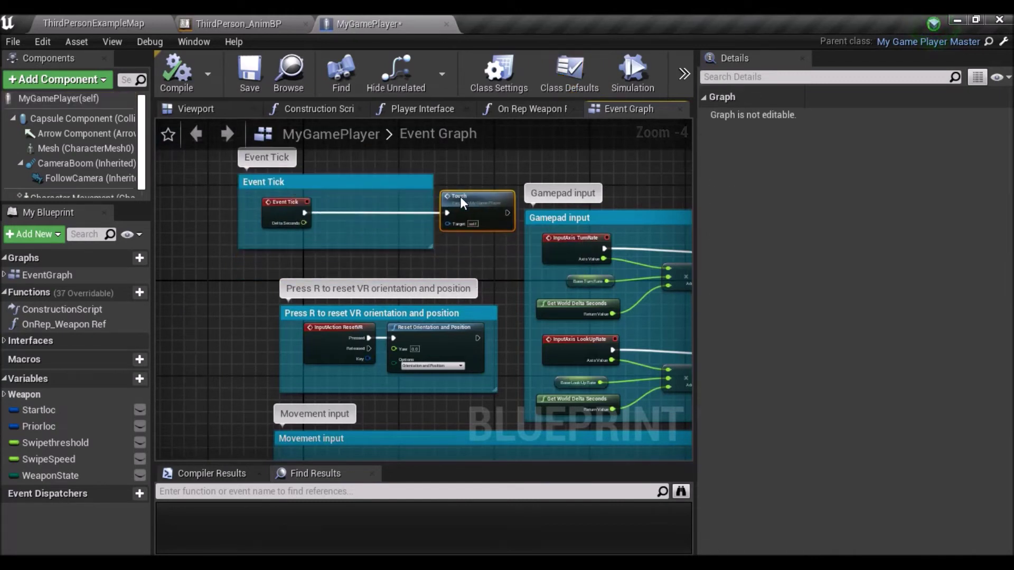
- Add a Get Controller node wired into a new Is Local Controller node
right_click(242, 268)
type("get")
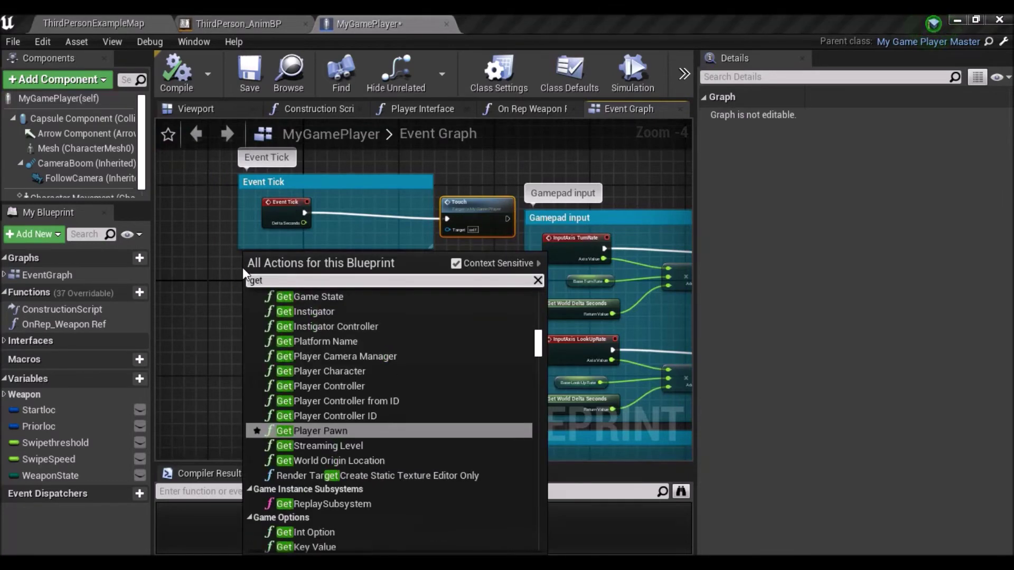
type(" co")
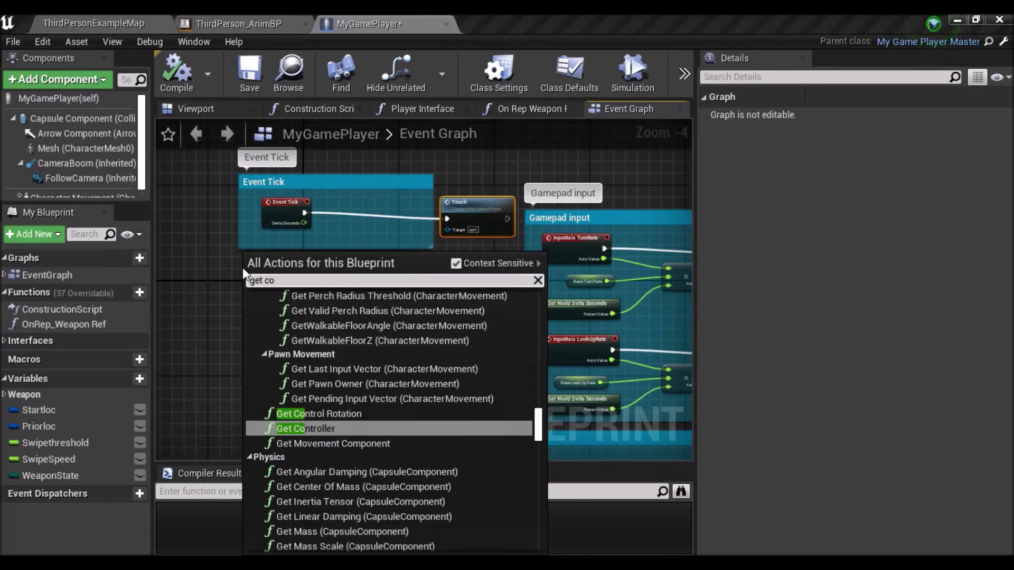
left_click(293, 428)
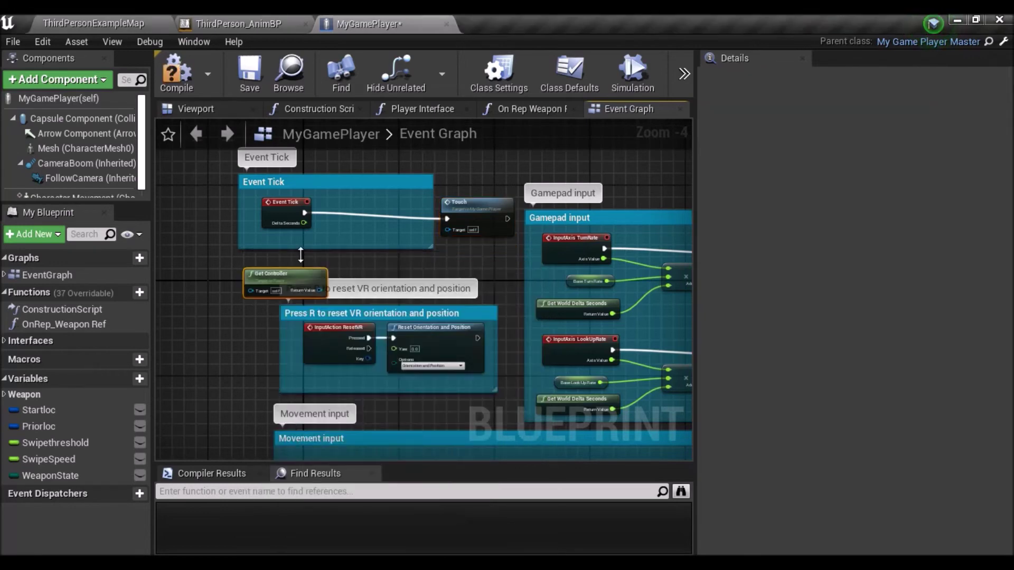
scroll(303, 271, "up", 2)
scroll(317, 293, "up", 2)
left_click_drag(319, 293, 349, 275)
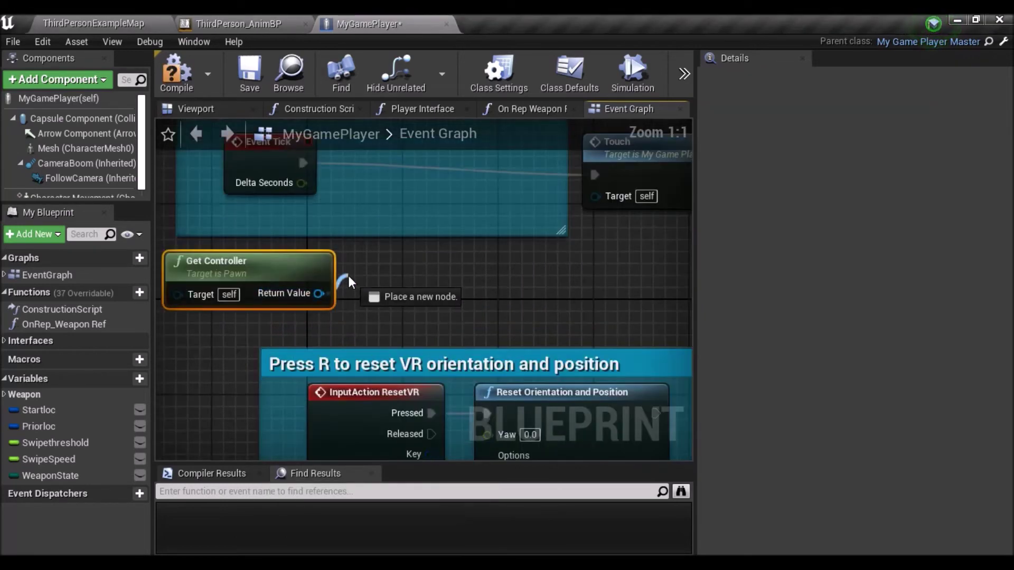
type("is")
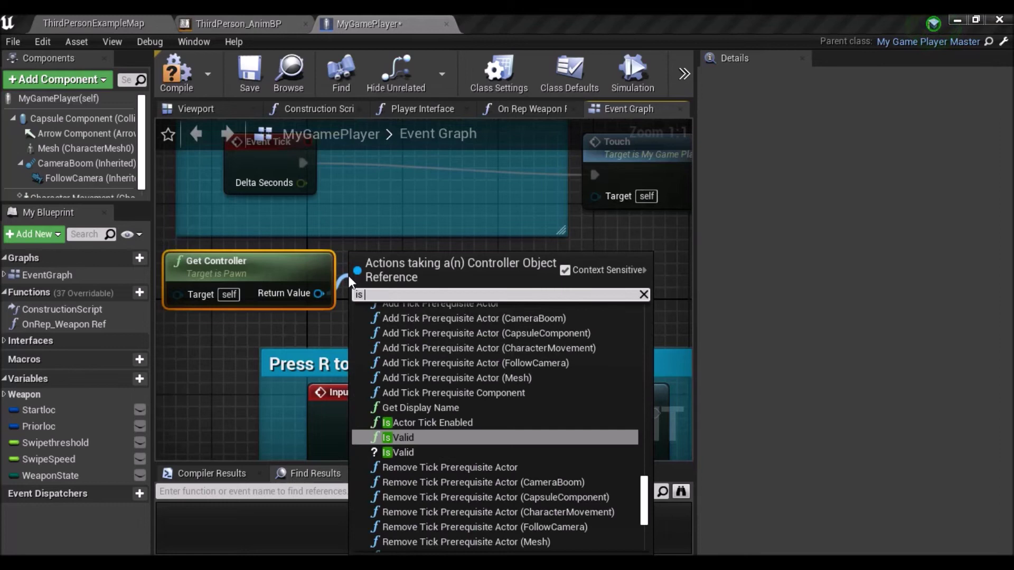
type(" lo")
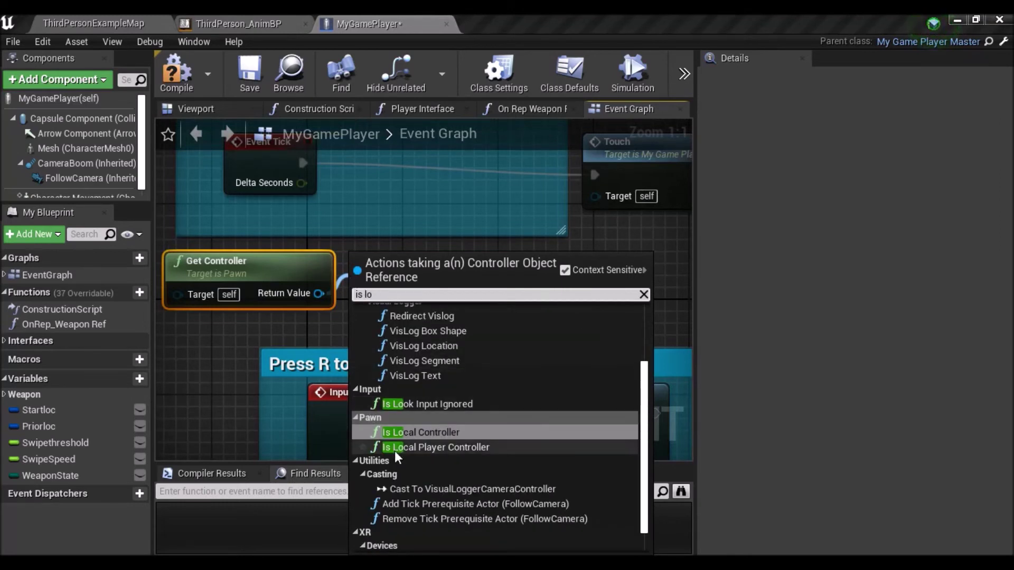
left_click(420, 432)
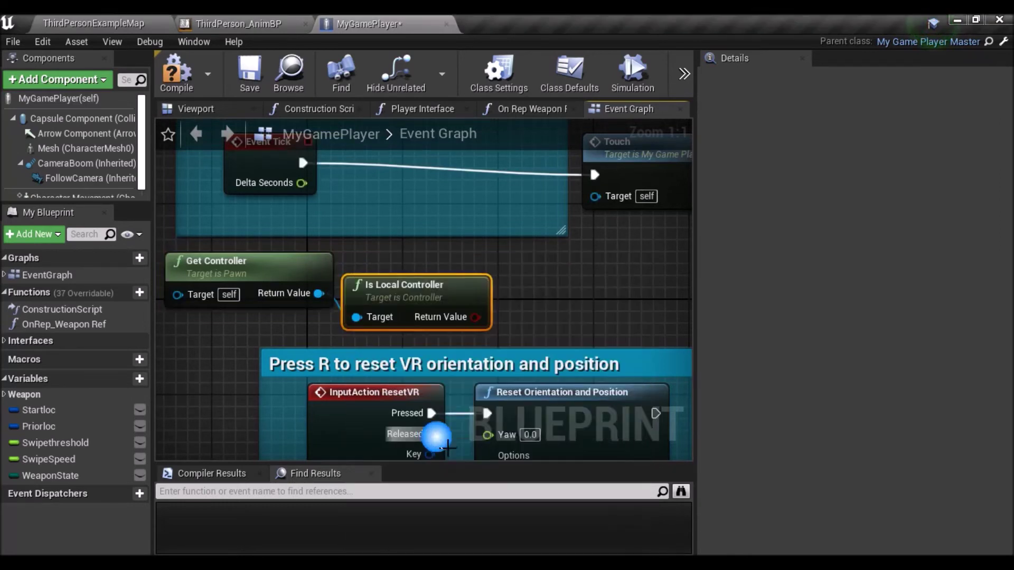
- Insert a Branch after Event Tick, conditioned on Is Local Controller, with True driving Touch
left_click(391, 190)
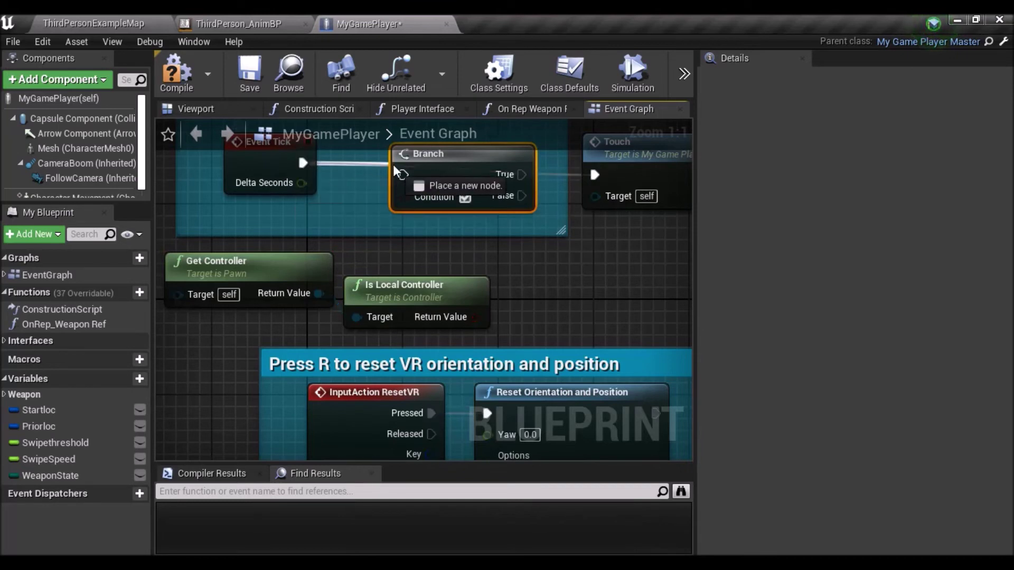
left_click_drag(433, 154, 446, 143)
mouse_move(419, 320)
left_mouse_down()
mouse_move(443, 296)
mouse_move(416, 184)
left_mouse_up()
left_click(288, 289)
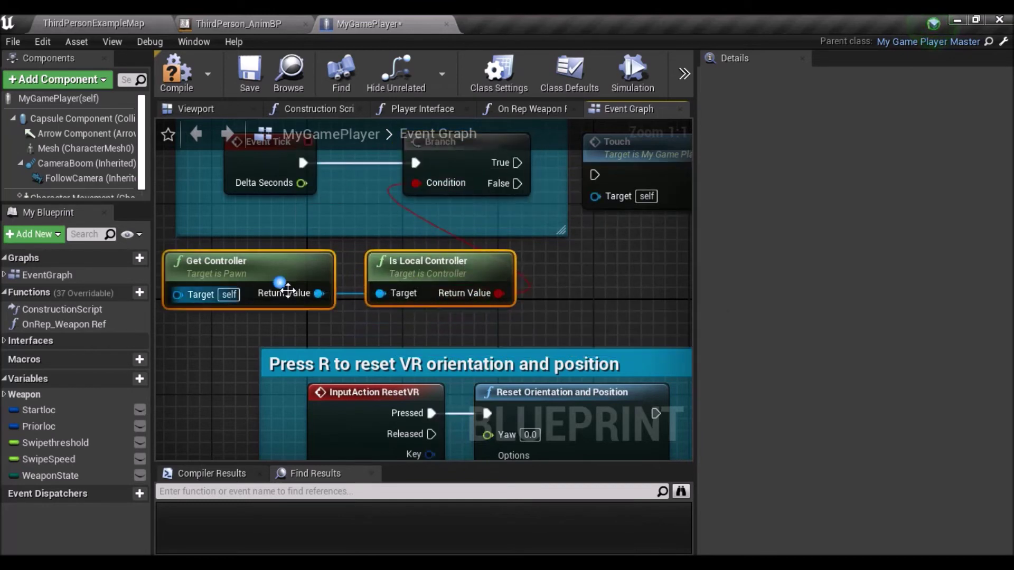
left_click_drag(471, 279, 363, 268)
right_click_drag(524, 166, 416, 215)
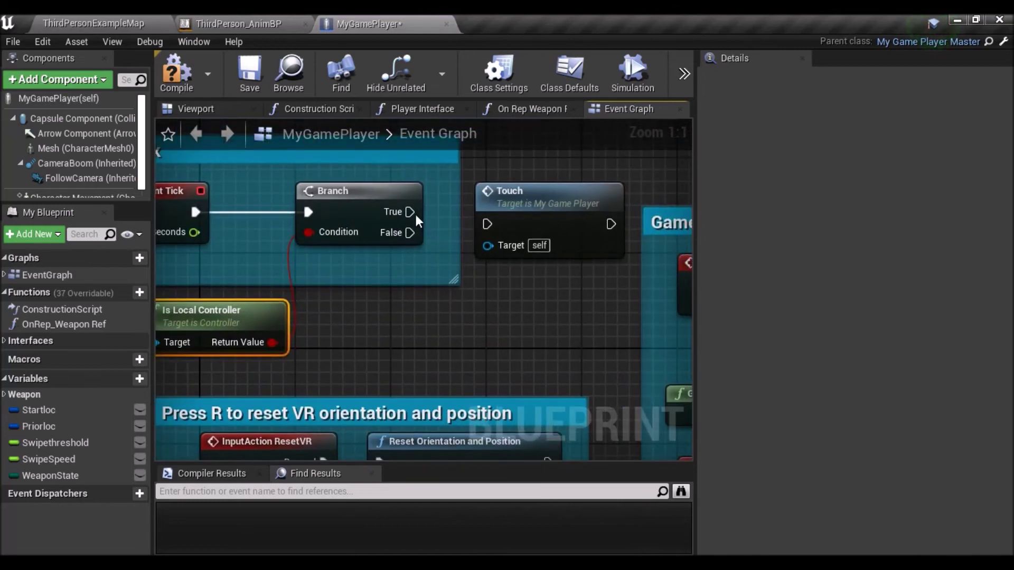
mouse_move(410, 212)
left_mouse_down()
mouse_move(509, 226)
mouse_move(487, 224)
mouse_move(507, 199)
left_mouse_up()
left_click(507, 211)
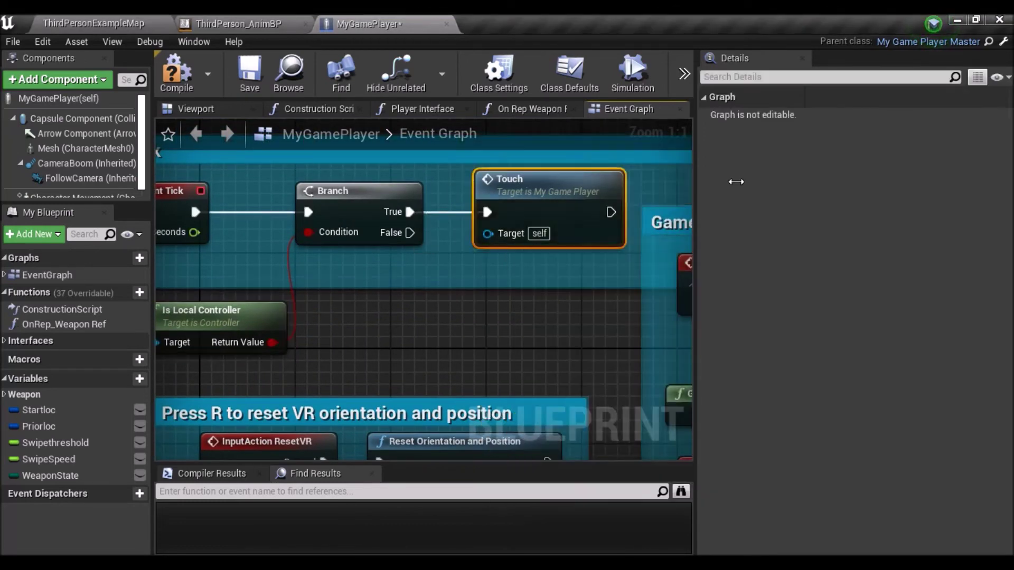
- Enlarge the Event Tick comment down and left to cover the new nodes
right_click_drag(399, 312, 519, 287)
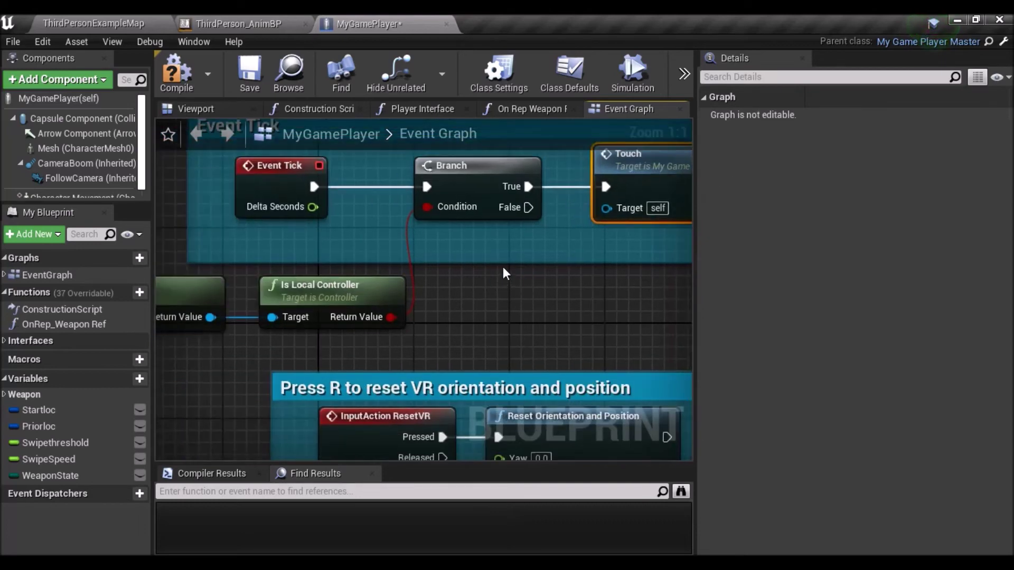
left_click_drag(503, 269, 503, 364)
right_click_drag(244, 257, 388, 263)
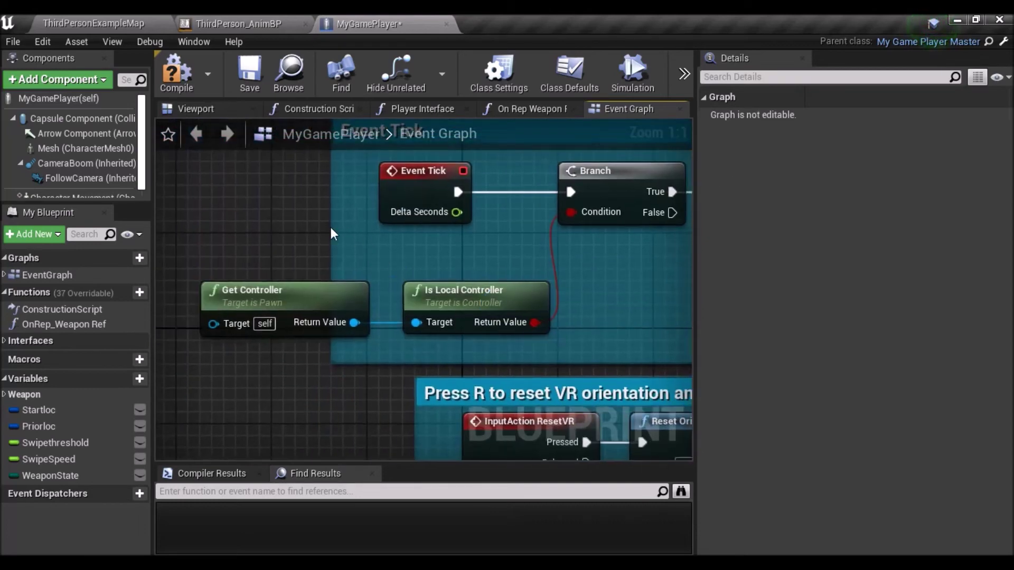
left_click_drag(331, 227, 197, 233)
right_click_drag(496, 250, 318, 295)
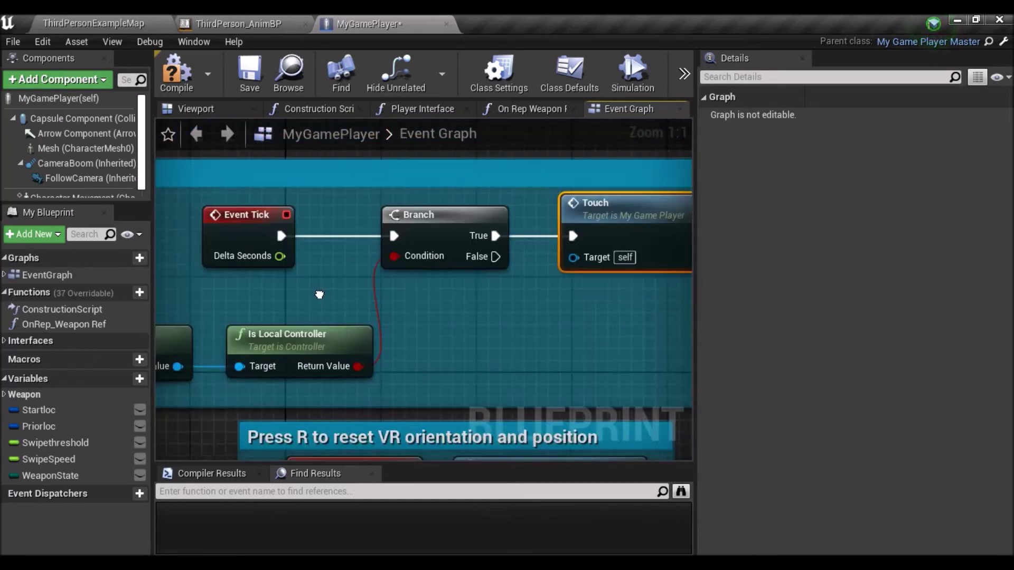
scroll(427, 307, "down", 1)
- Shift the Event Tick, Branch, Touch and controller nodes left together
left_click_drag(604, 299, 238, 243)
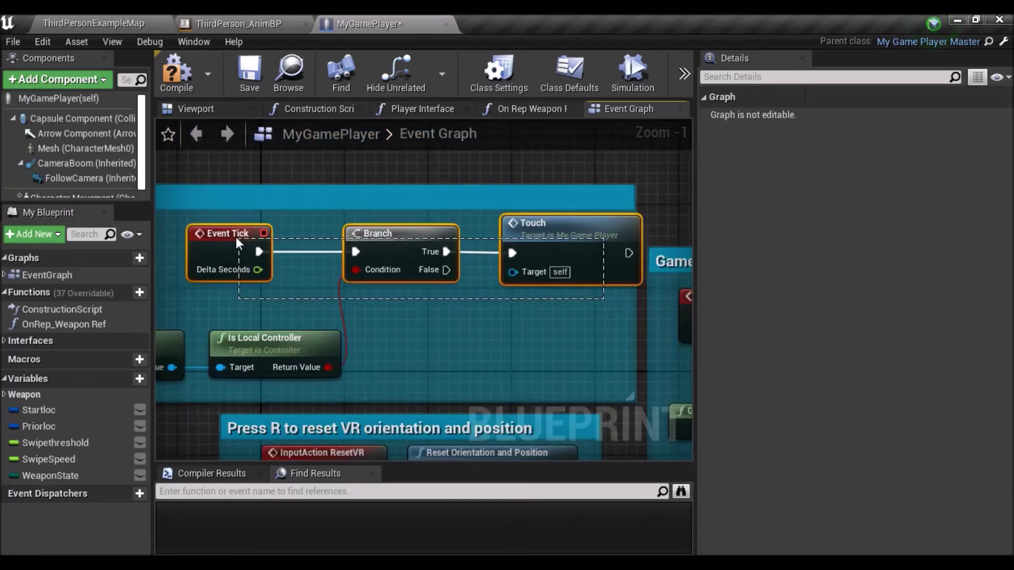
right_click_drag(417, 323, 491, 352)
left_click_drag(490, 353, 275, 317, "ctrl")
left_click_drag(521, 226, 469, 226)
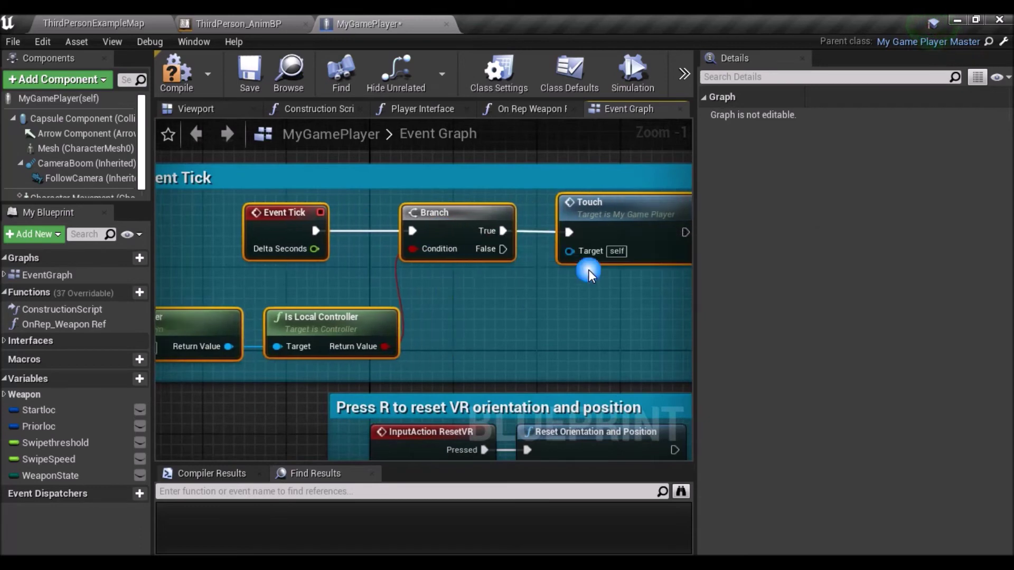
scroll(442, 299, "down", 1)
scroll(414, 306, "down", 1)
left_click(201, 265)
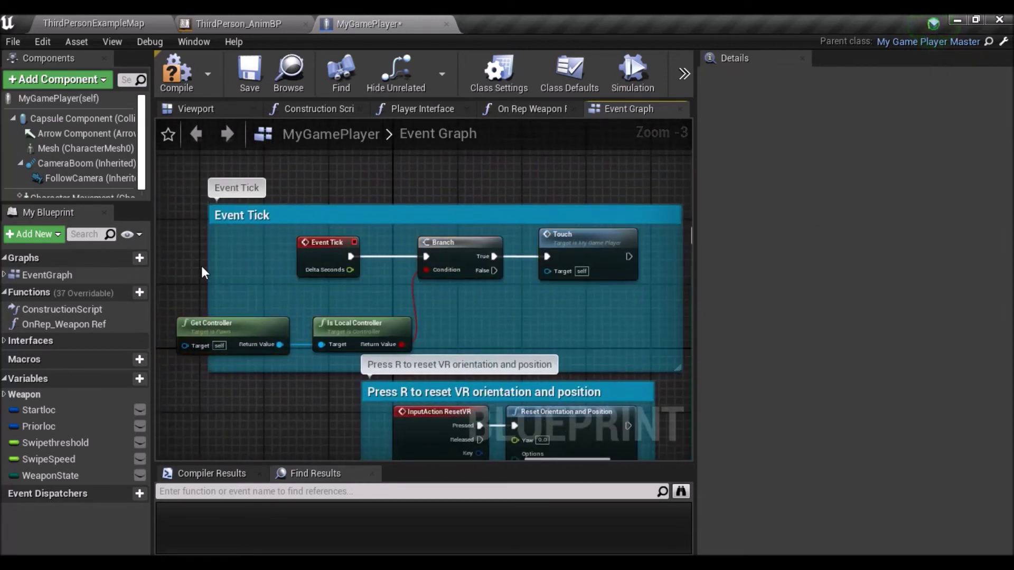
- Compile and save MyGamePlayer, then return to the ThirdPersonExampleMap level
left_click(175, 90)
scroll(518, 320, "up", 1)
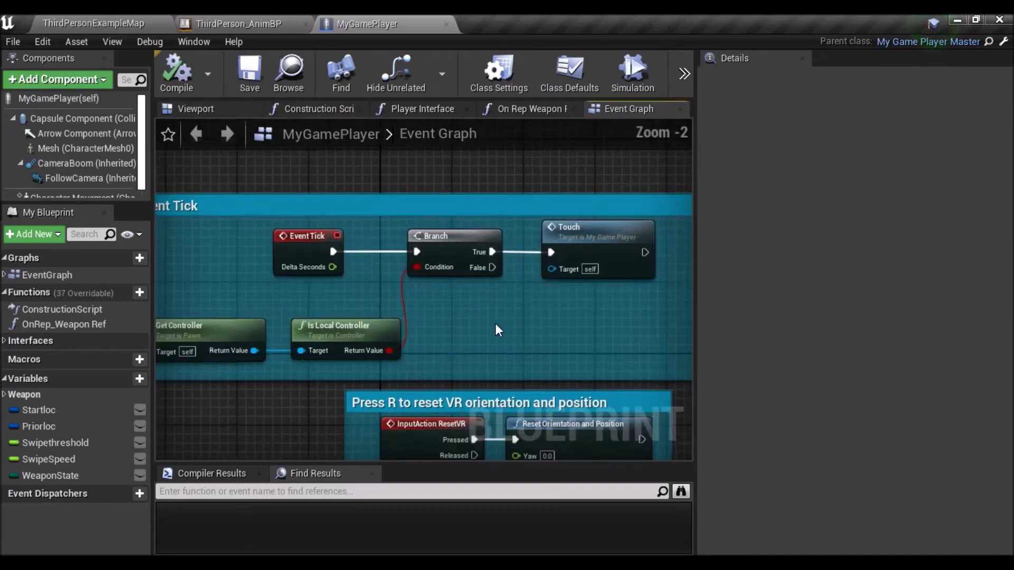
left_click(249, 71)
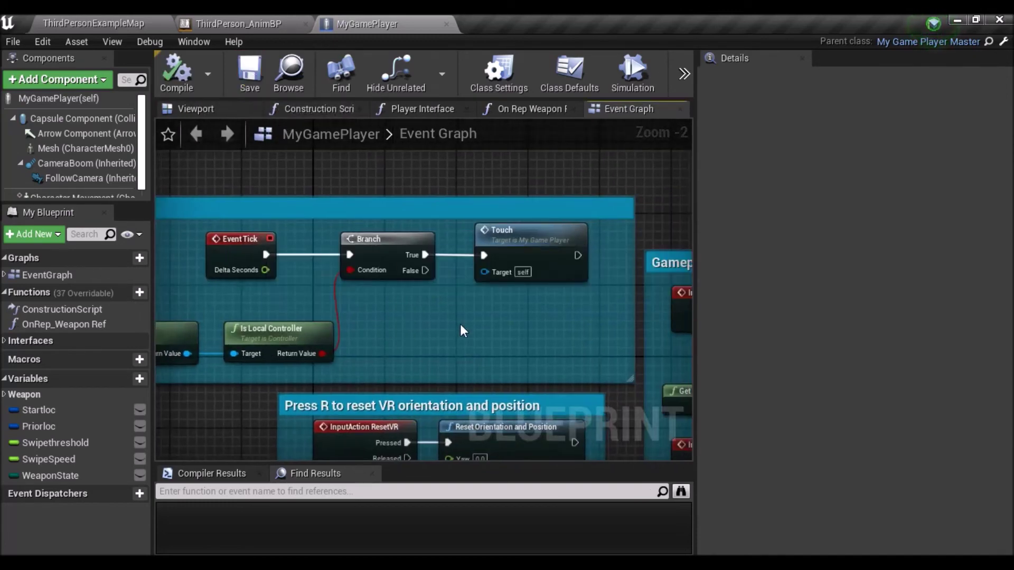
right_click_drag(478, 333, 450, 315)
left_click(73, 26)
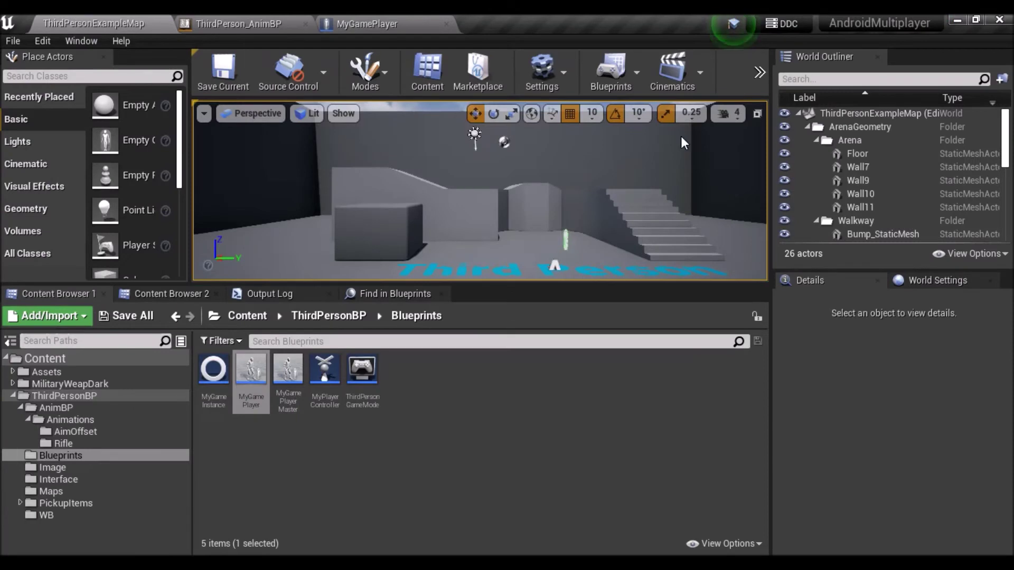
- Set the net mode to Play As Client and launch the two-client multiplayer preview
left_click(757, 74)
mouse_move(813, 156)
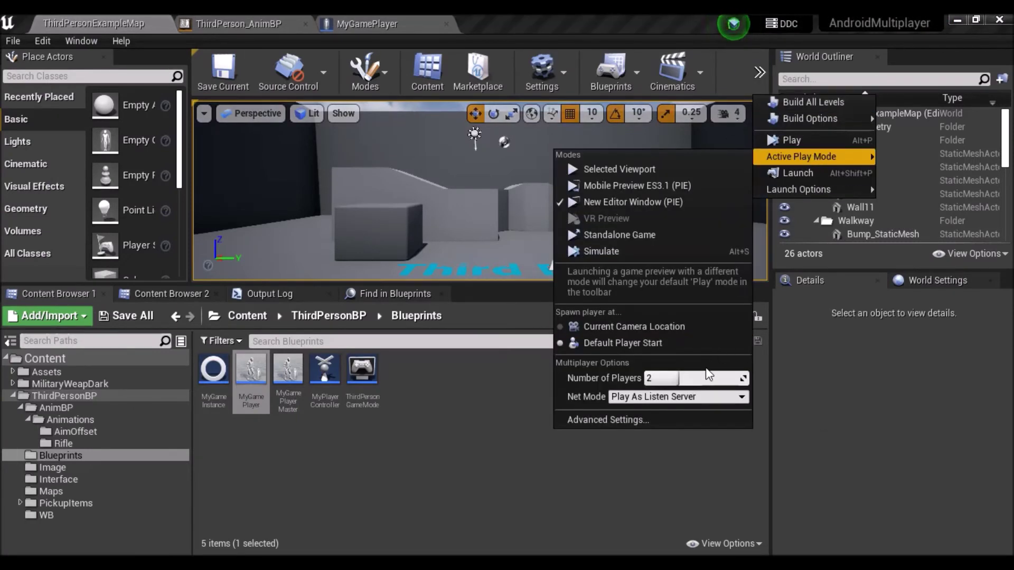
left_click(680, 397)
left_click(669, 428)
left_click(650, 450)
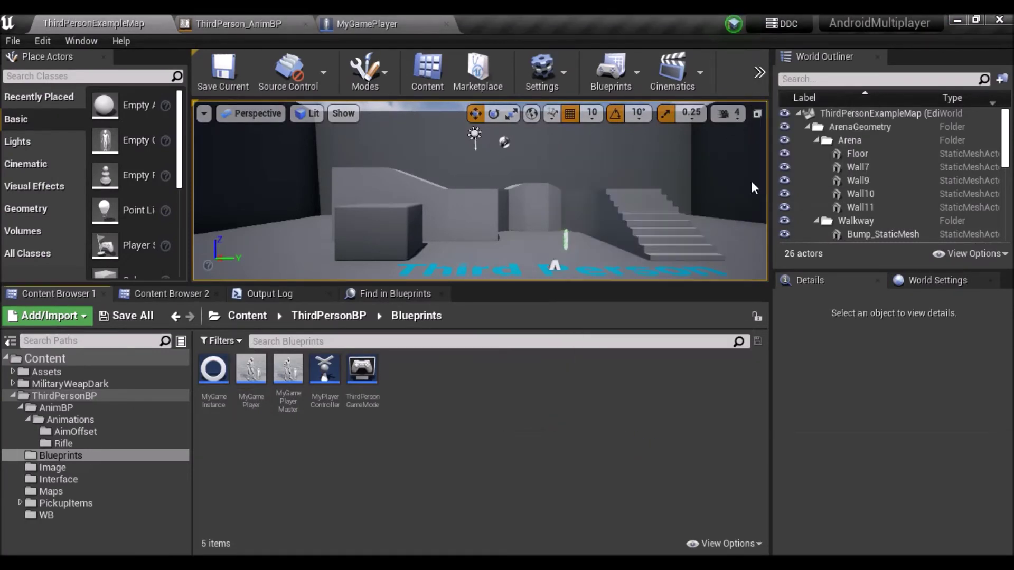
left_click(761, 74)
left_click(784, 141)
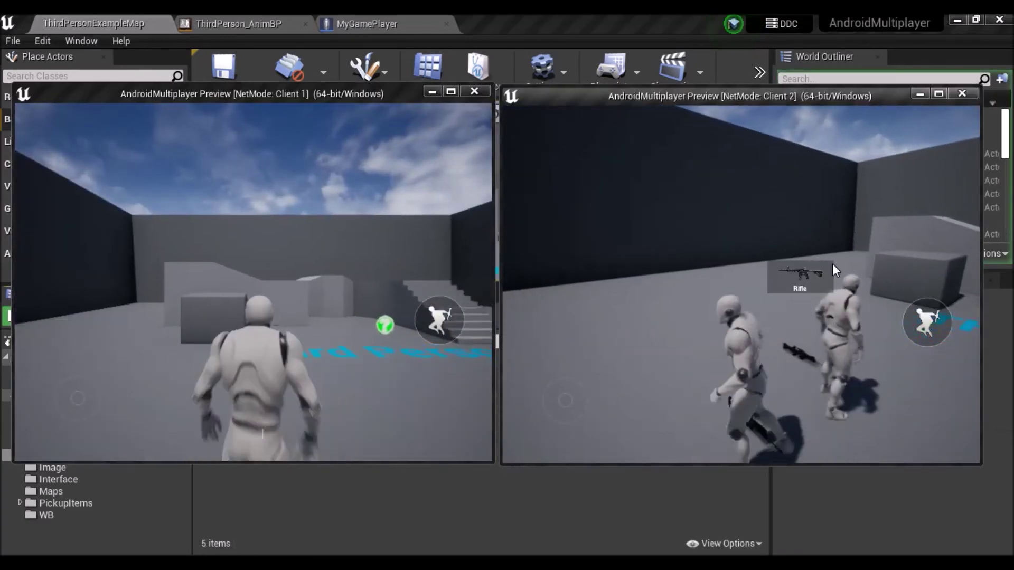
- Walk Client 2's character to the rifle, equip it, and look over both characters
left_click(841, 274)
left_click(758, 442)
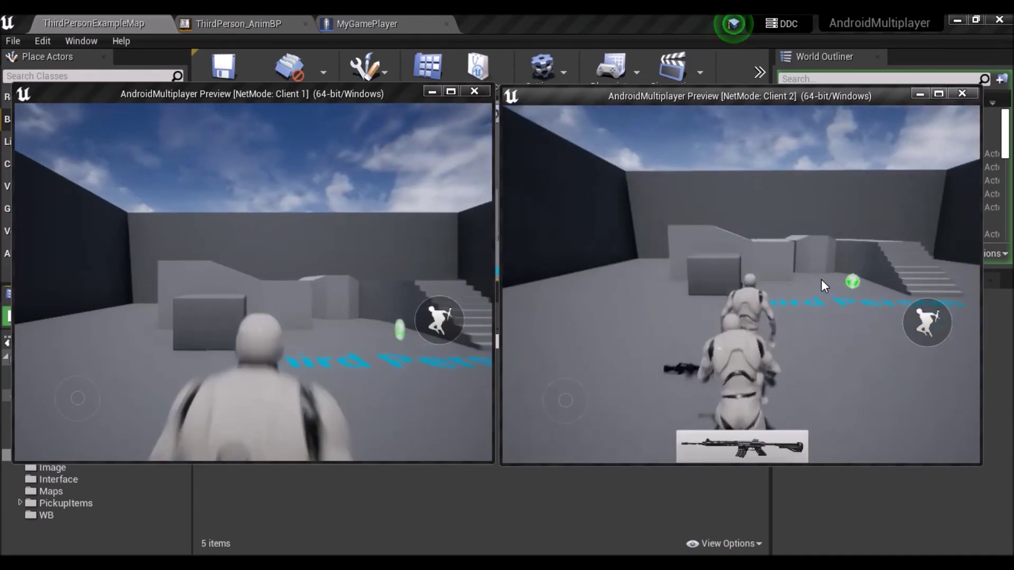
left_click_drag(822, 280, 714, 265)
left_click_drag(844, 234, 621, 239)
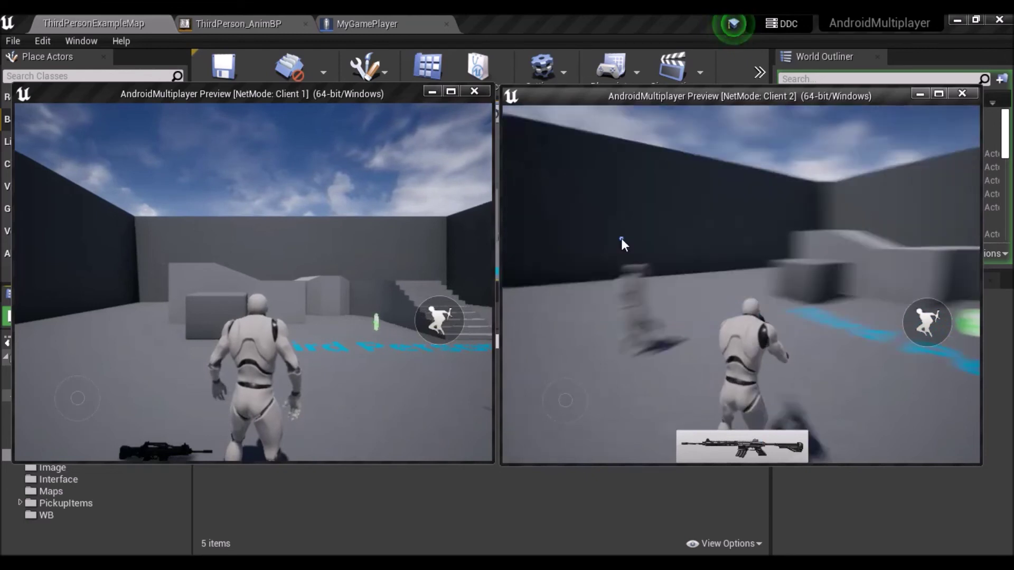
left_click_drag(812, 247, 660, 257)
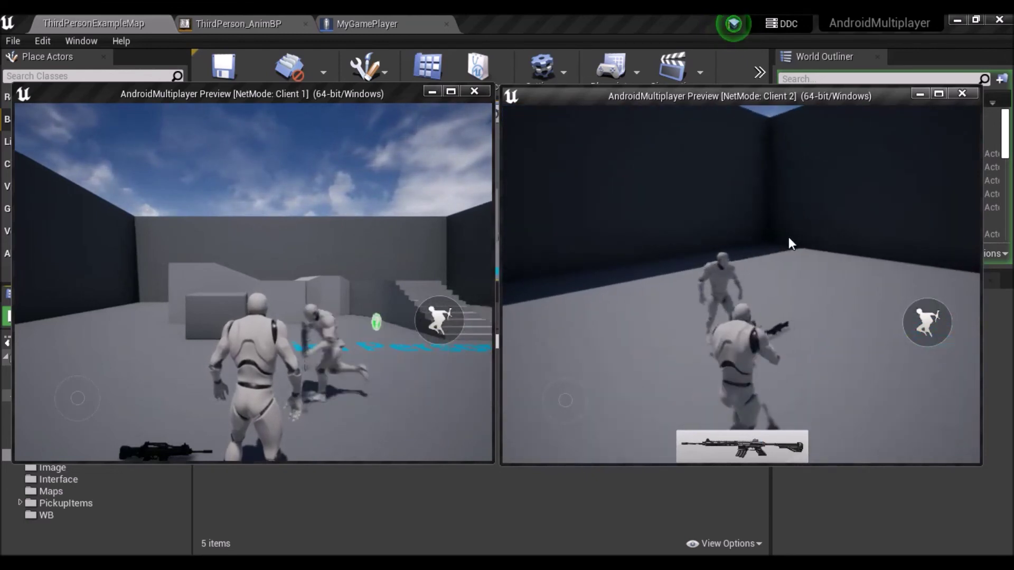
mouse_move(806, 400)
left_mouse_down()
mouse_move(792, 275)
mouse_move(800, 349)
mouse_move(810, 265)
left_mouse_up()
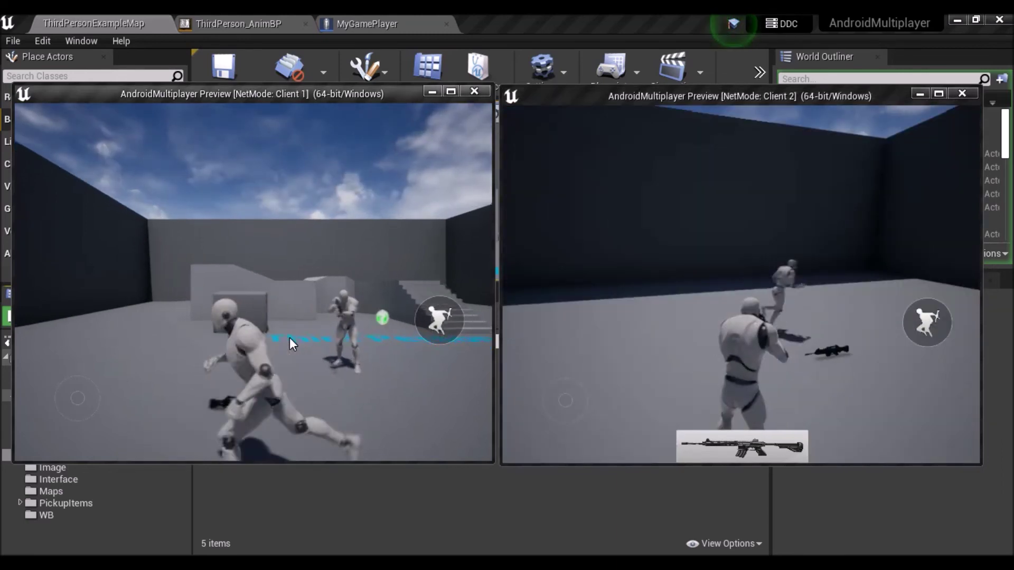
- Have Client 1's character pick up the rifle, look around, then stop the preview
left_click(338, 272)
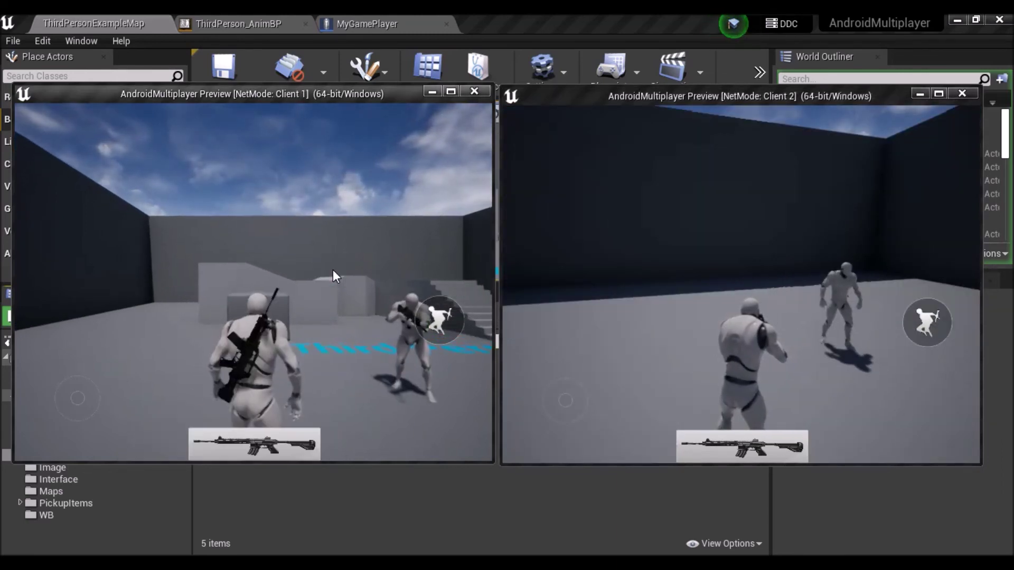
left_click(275, 435)
left_click_drag(367, 399, 381, 270)
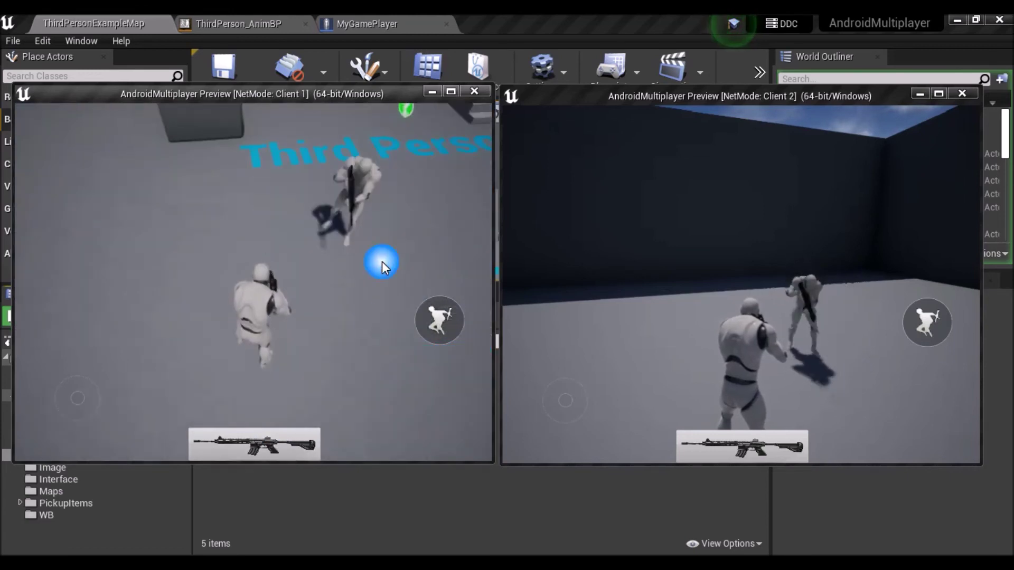
mouse_move(369, 219)
left_mouse_down()
mouse_move(379, 150)
mouse_move(356, 333)
mouse_move(353, 106)
left_mouse_up()
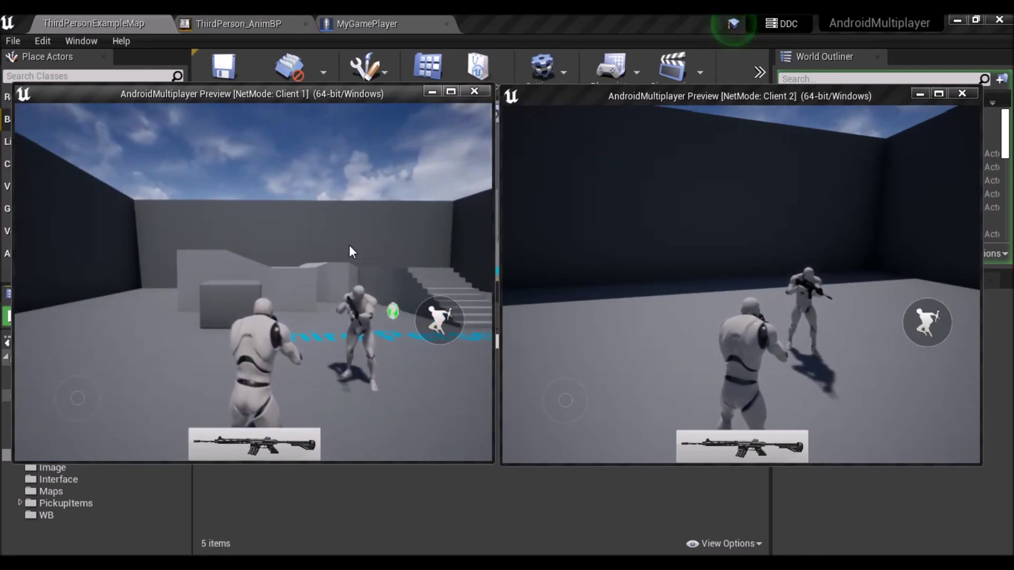
left_click_drag(350, 245, 348, 351)
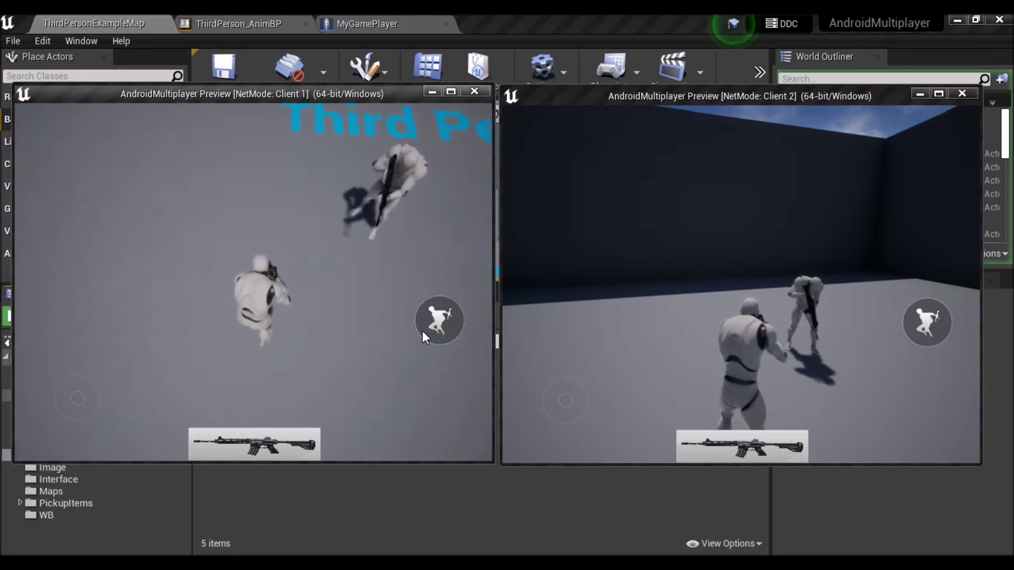
key("Escape")
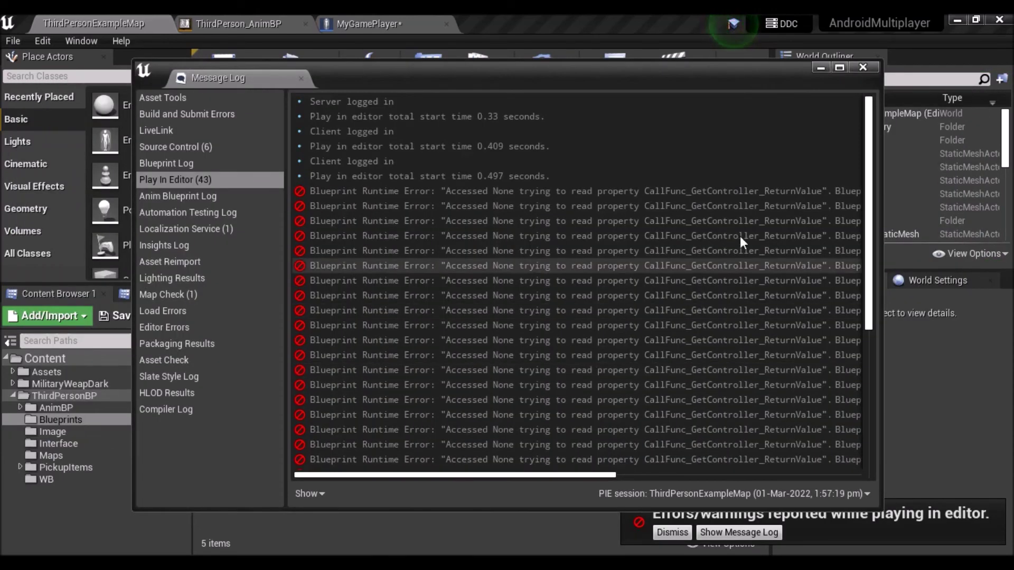
- Jump from the Message Log error to the offending Branch node and frame the Event Tick graph
scroll(663, 431, "down", 1)
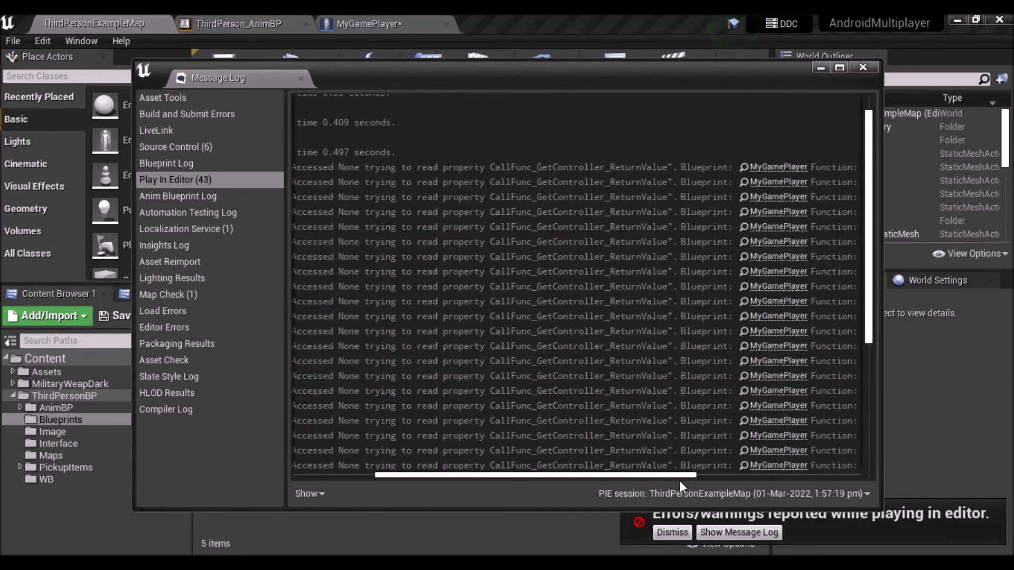
left_click_drag(585, 476, 897, 480)
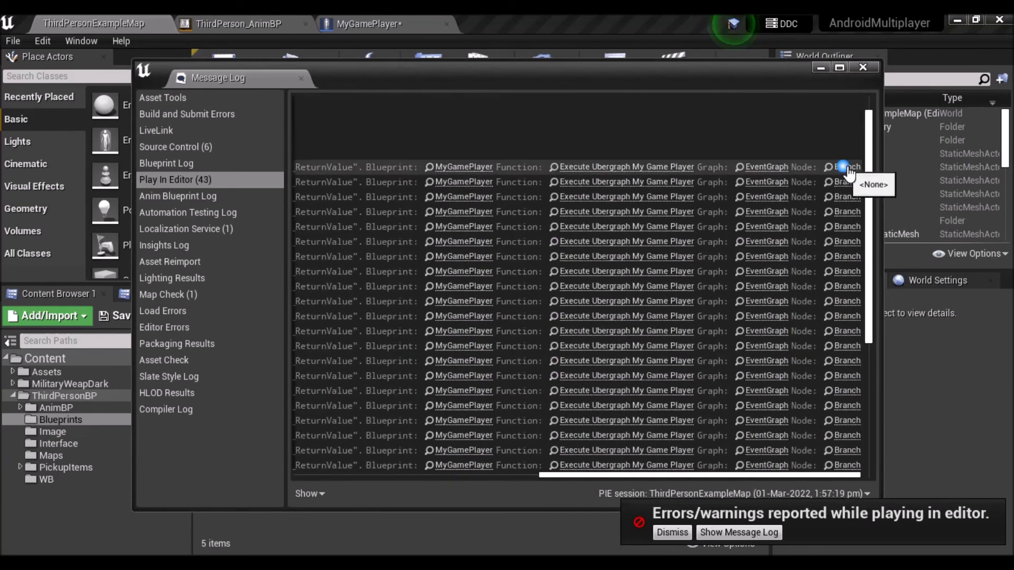
left_click(847, 167)
left_click(863, 67)
scroll(334, 331, "down", 4)
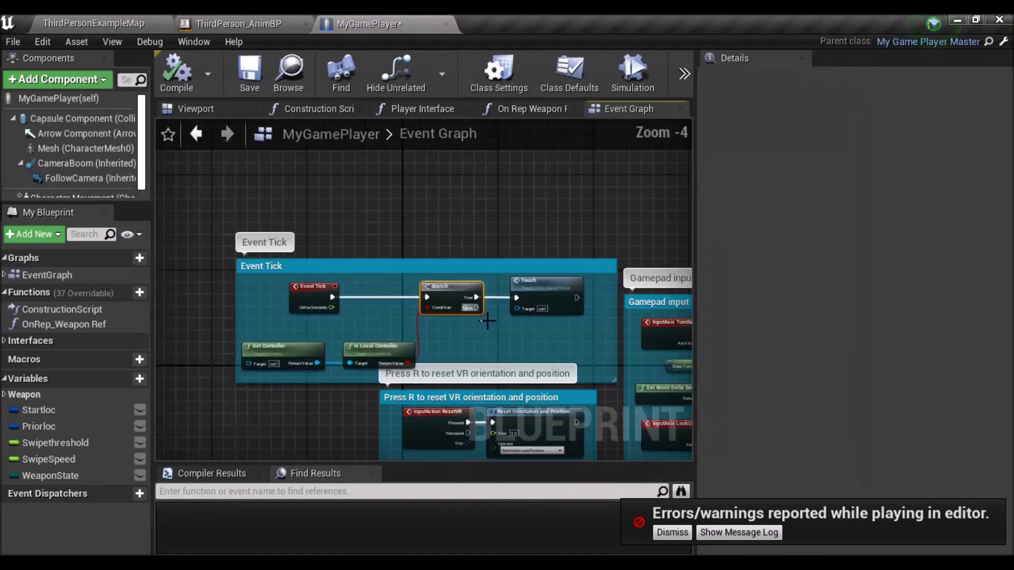
scroll(334, 332, "up", 4)
right_click_drag(338, 338, 352, 330)
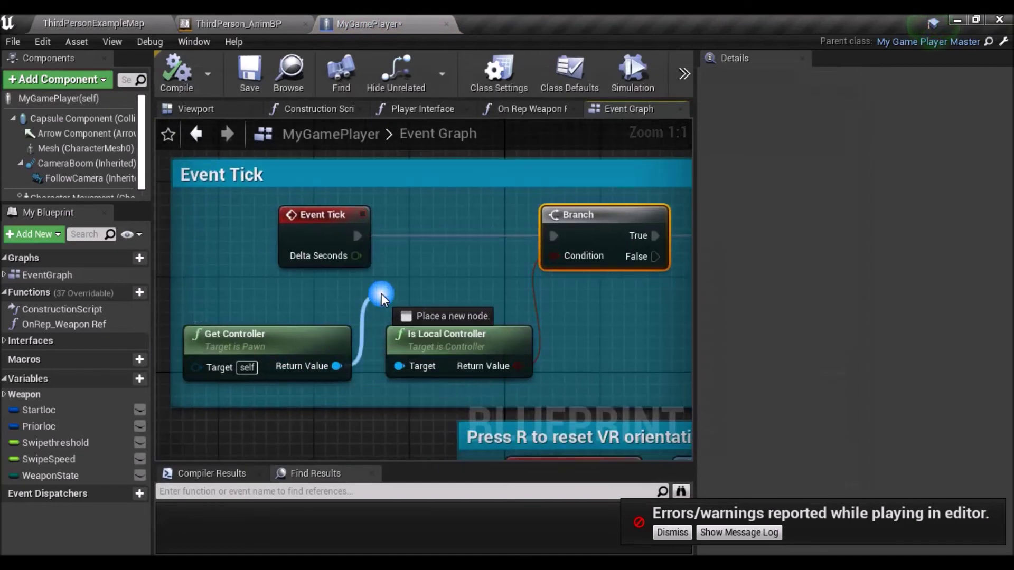
- Add Is Valid on Get Controller between Event Tick and Branch, then save the blueprint
left_click_drag(351, 378, 381, 294)
type("is va")
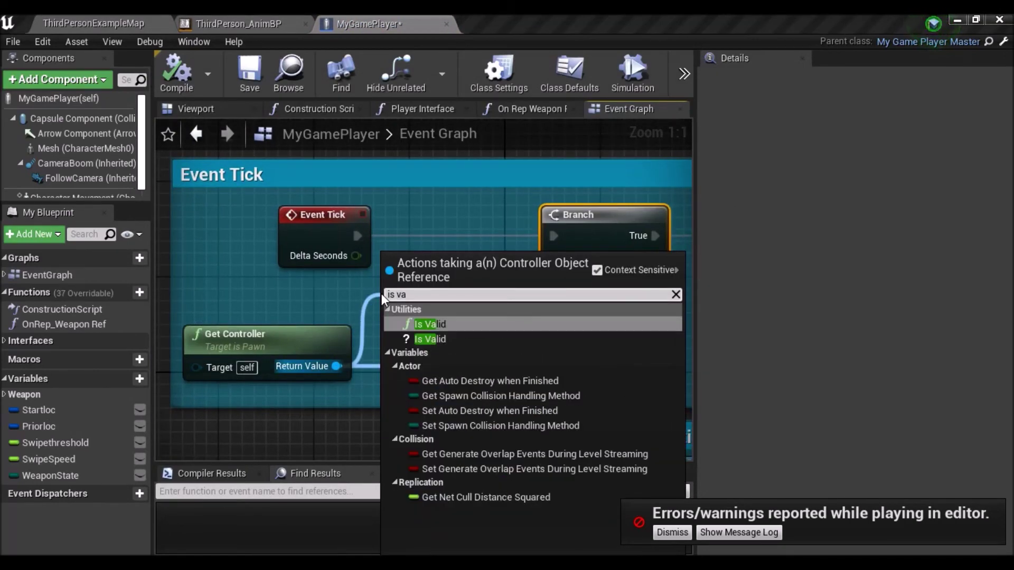
left_click(430, 340)
left_click_drag(423, 316, 434, 229)
left_click(319, 232)
mouse_move(319, 233)
left_mouse_down()
mouse_move(237, 235)
mouse_move(412, 248)
mouse_move(388, 214)
left_mouse_up()
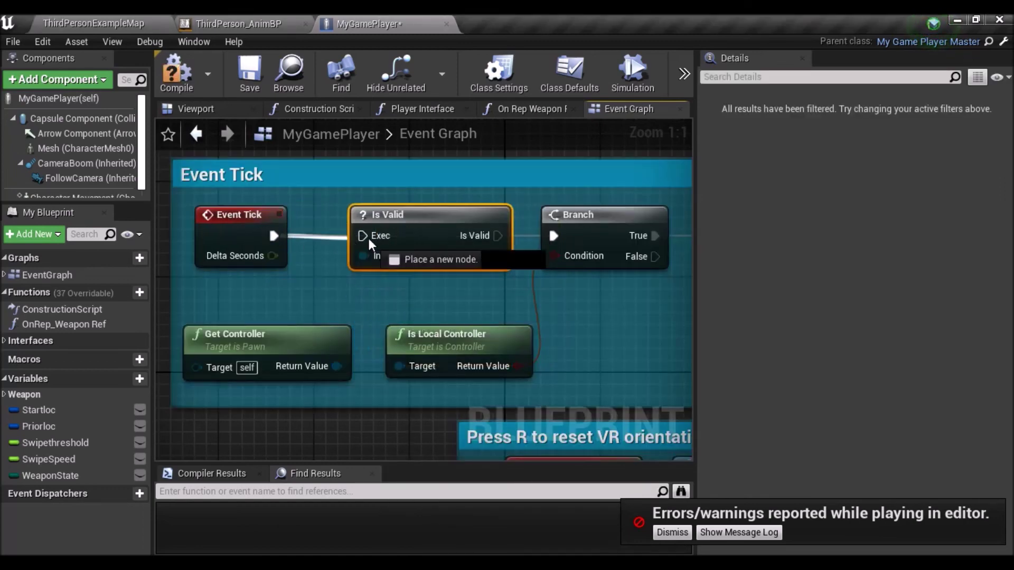
left_click_drag(497, 236, 556, 237)
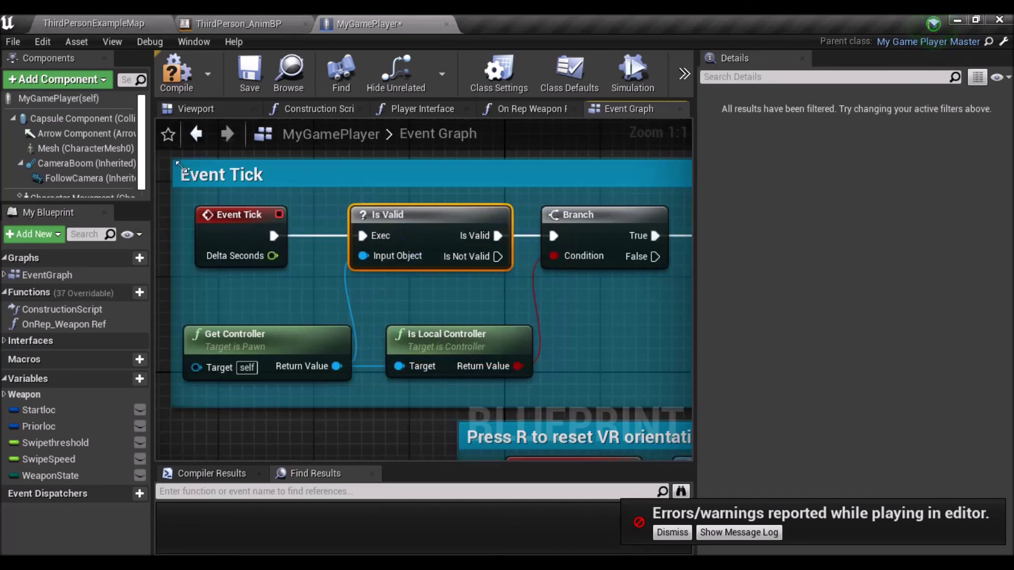
left_click(255, 79)
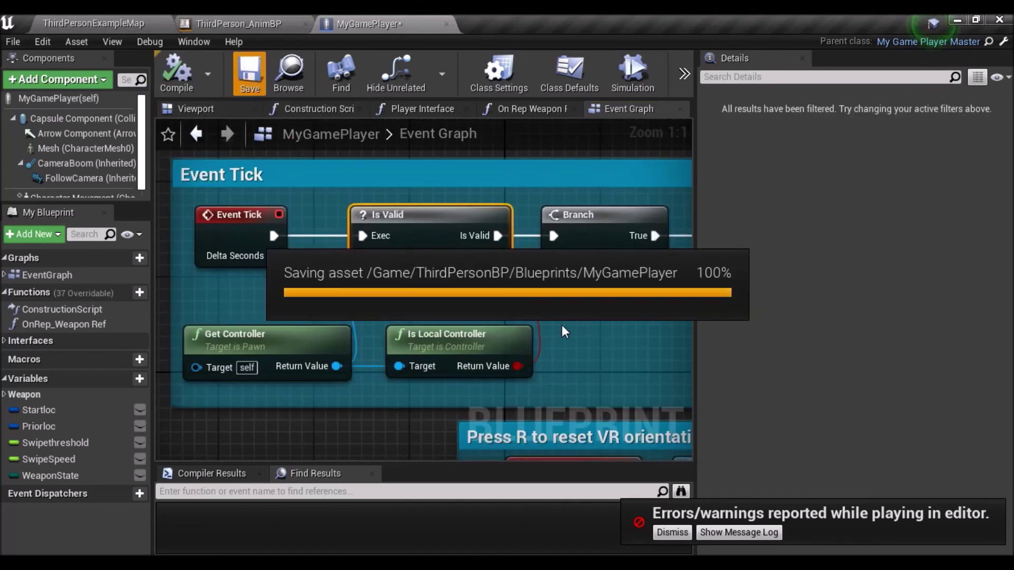
- Dismiss the play-in-editor error notice and relaunch the two-client multiplayer preview
right_click_drag(588, 311, 460, 312)
left_click(668, 532)
scroll(512, 322, "down", 2)
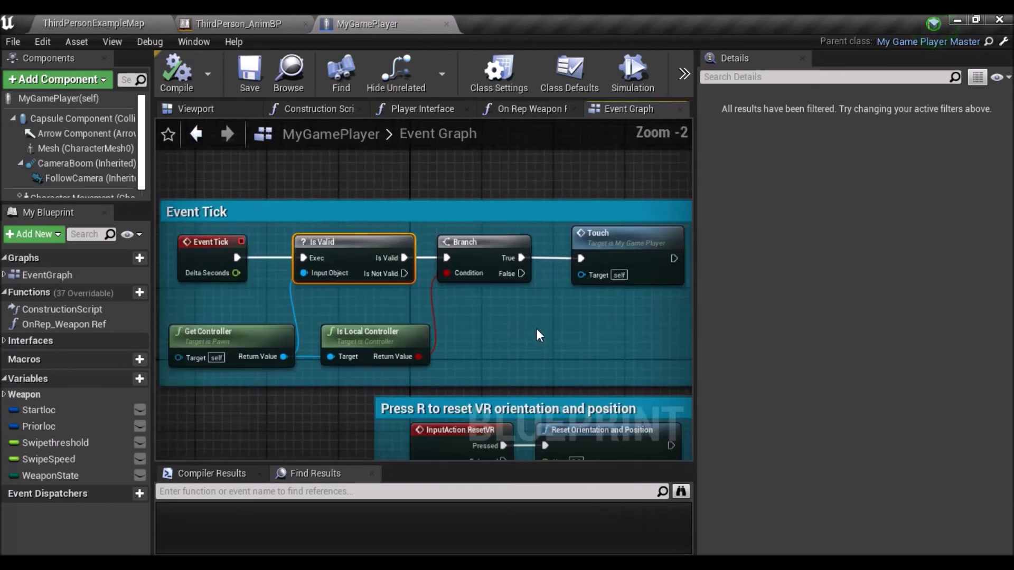
left_click(685, 74)
left_click(728, 103)
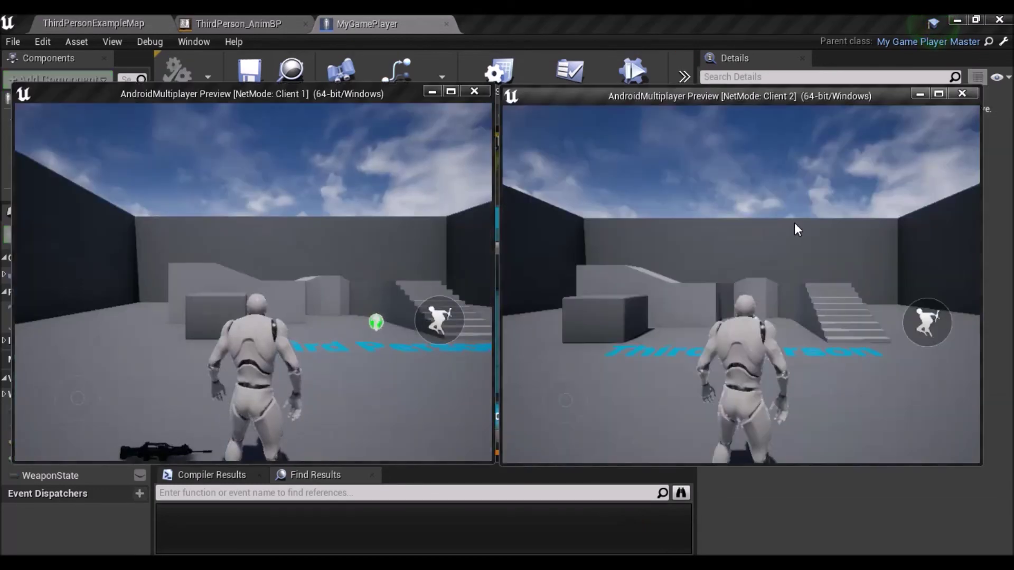
- Walk Client 2's character onto the rifle, equip it, and look around
left_click_drag(717, 265, 683, 275)
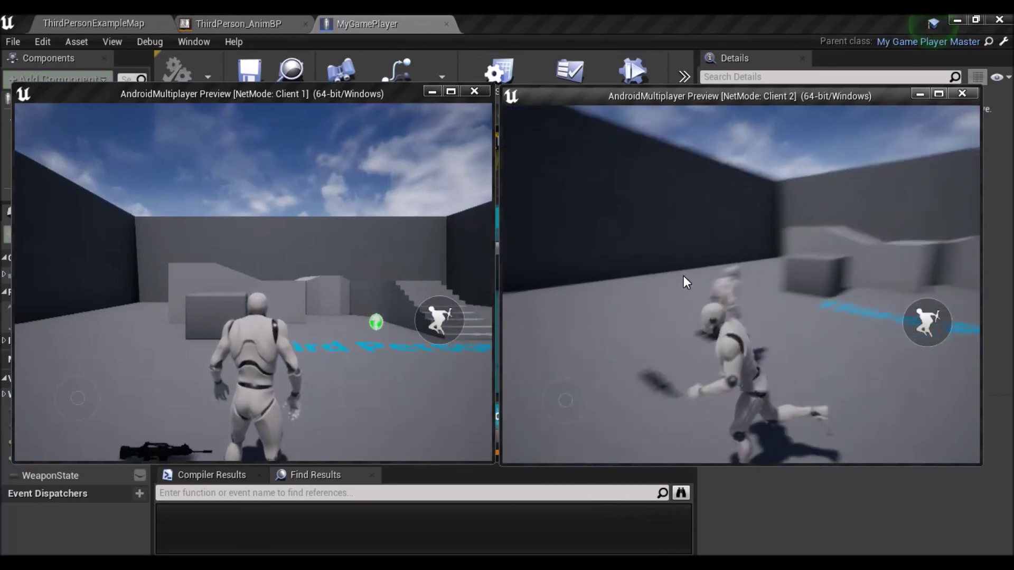
key("w")
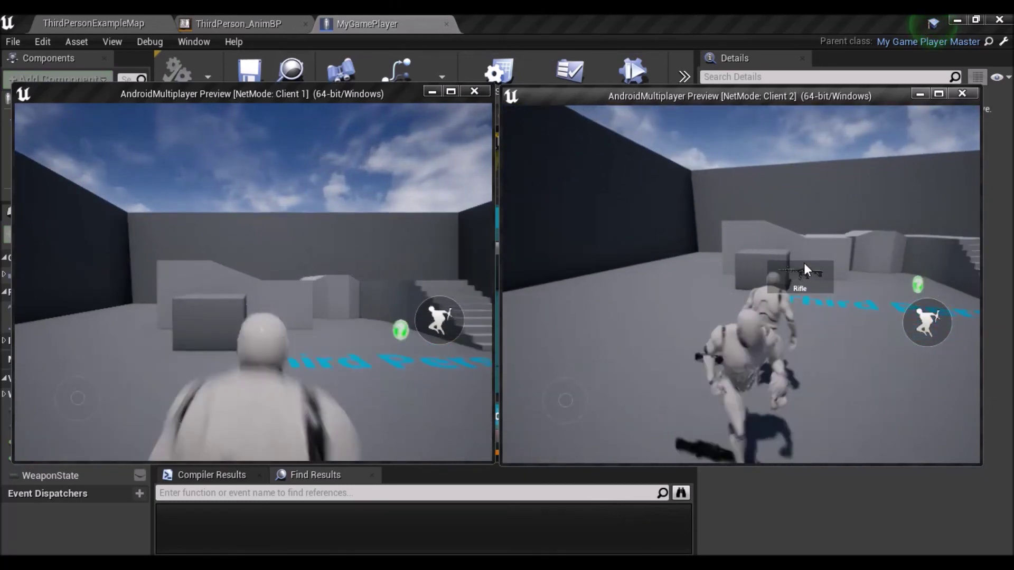
left_click(737, 453)
mouse_move(846, 255)
left_mouse_down()
mouse_move(520, 280)
mouse_move(813, 368)
left_mouse_up()
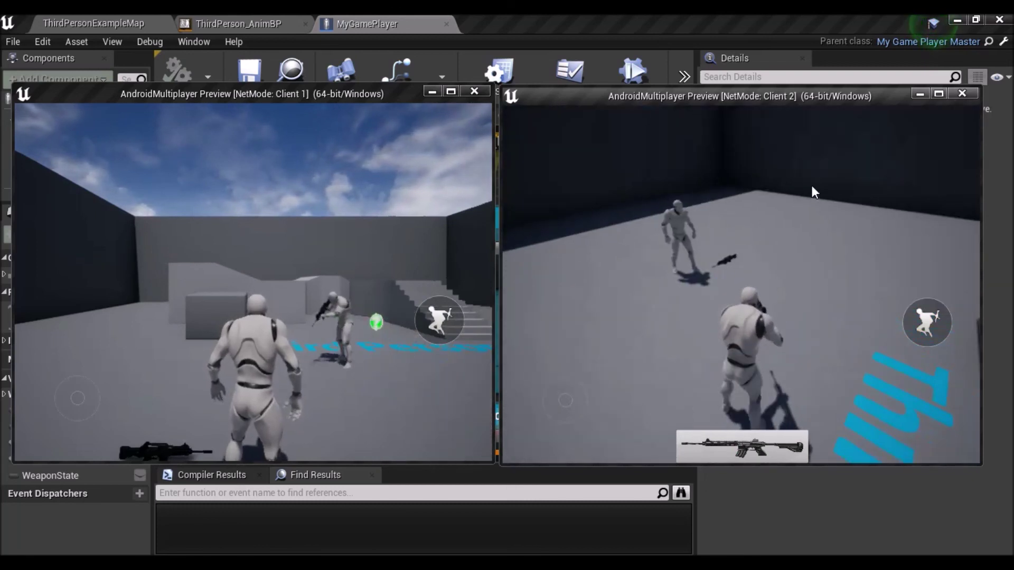
mouse_move(812, 368)
left_mouse_down()
mouse_move(812, 210)
mouse_move(811, 408)
left_mouse_up()
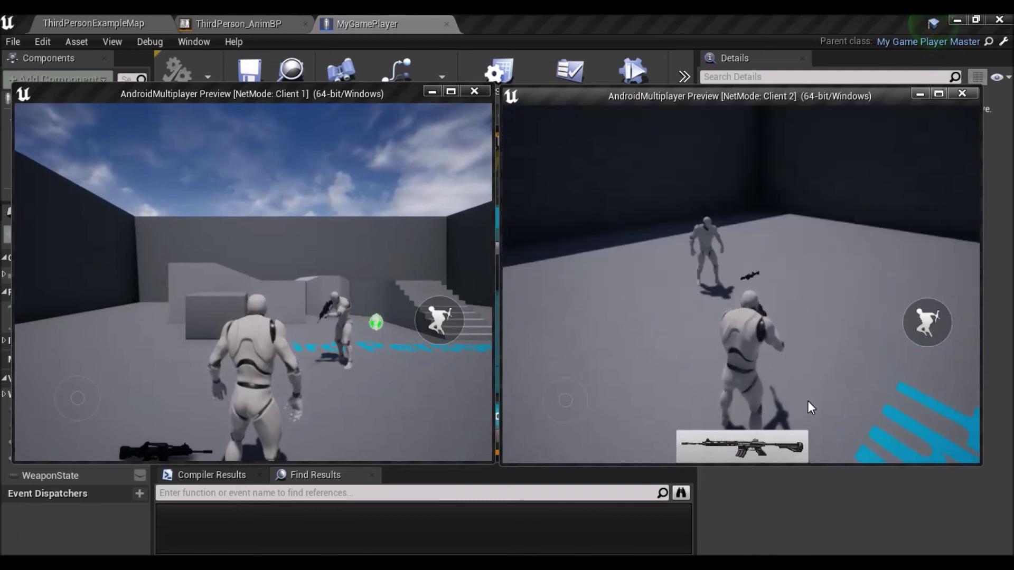
left_click_drag(809, 402, 791, 240)
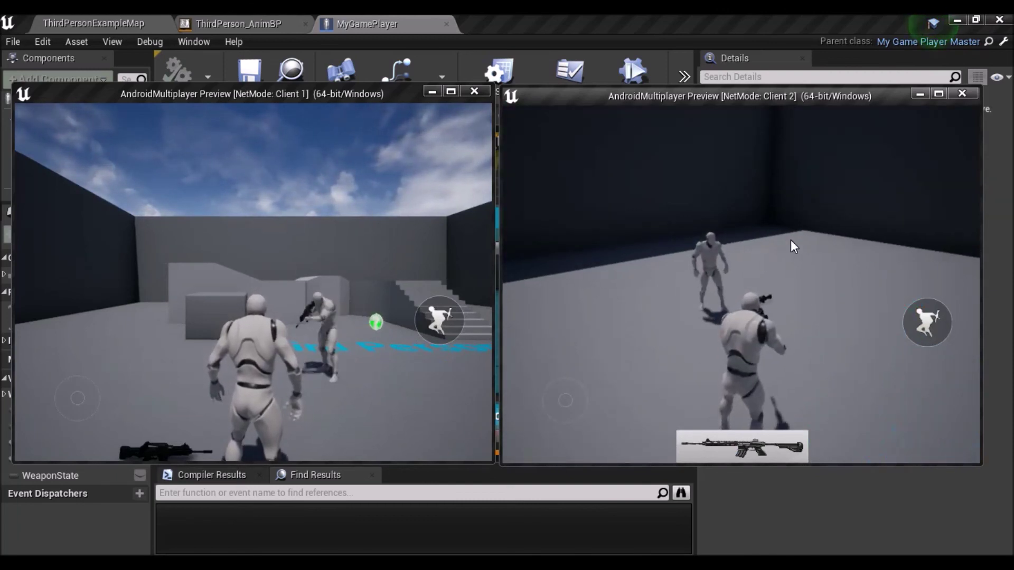
- In Client 1's window, aim toward the rifle and equip it, then view from overhead
left_click(266, 376)
left_click_drag(267, 372, 335, 217)
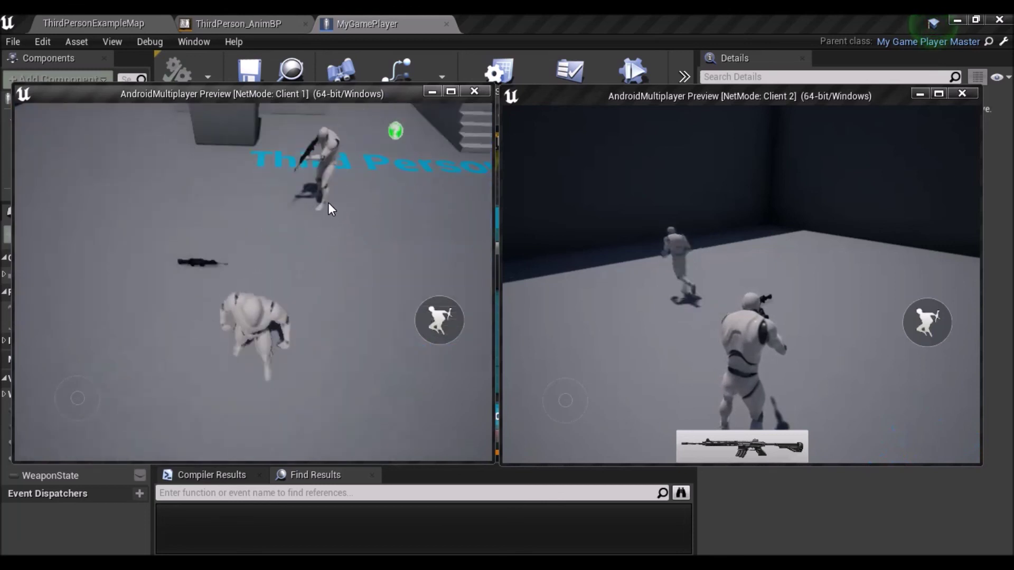
left_click_drag(335, 217, 333, 269)
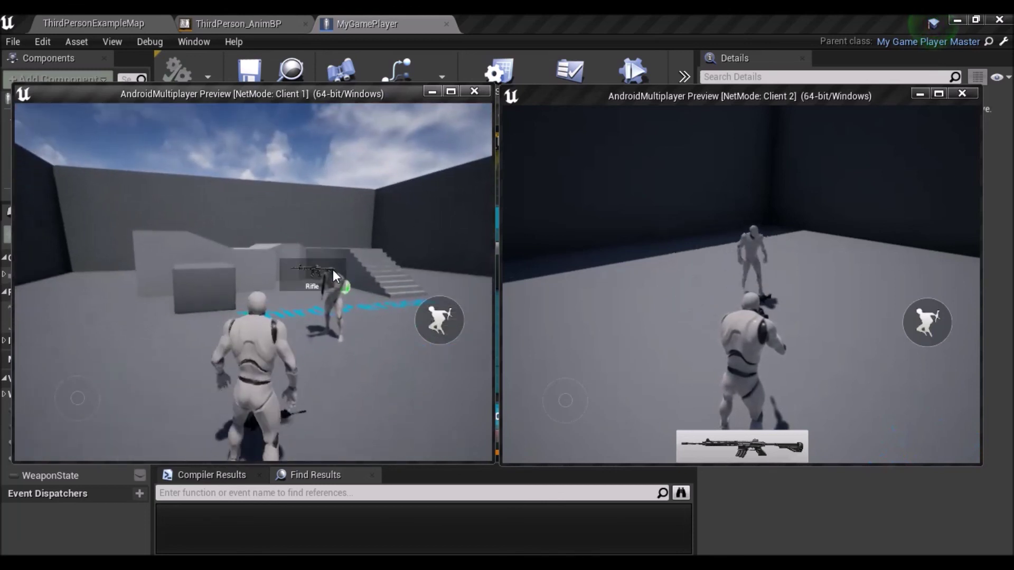
left_click(250, 445)
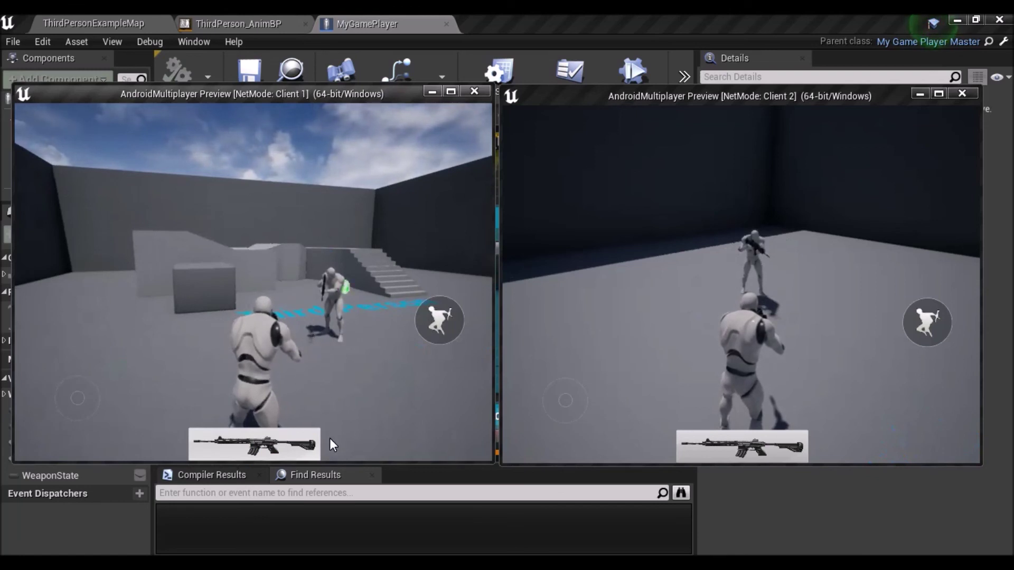
left_click_drag(327, 441, 335, 229)
left_click_drag(331, 408, 328, 363)
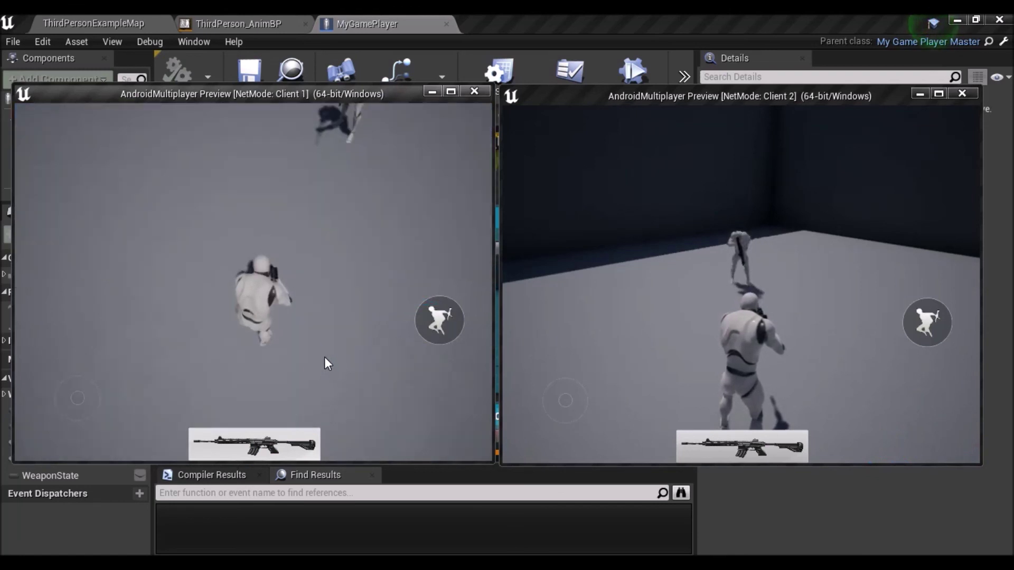